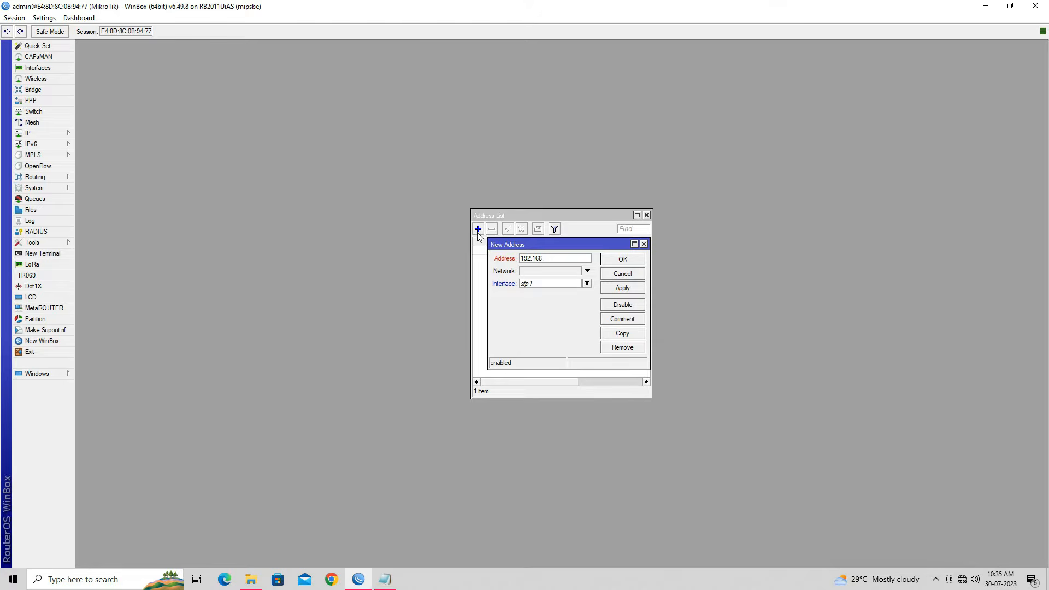
Step: Add address 192.168.50.1/24 on interface 2 LAN HOTSPOT and save it
{"action": "type", "text": "/24"}
{"action": "left_click", "coordinate": [586, 284]}
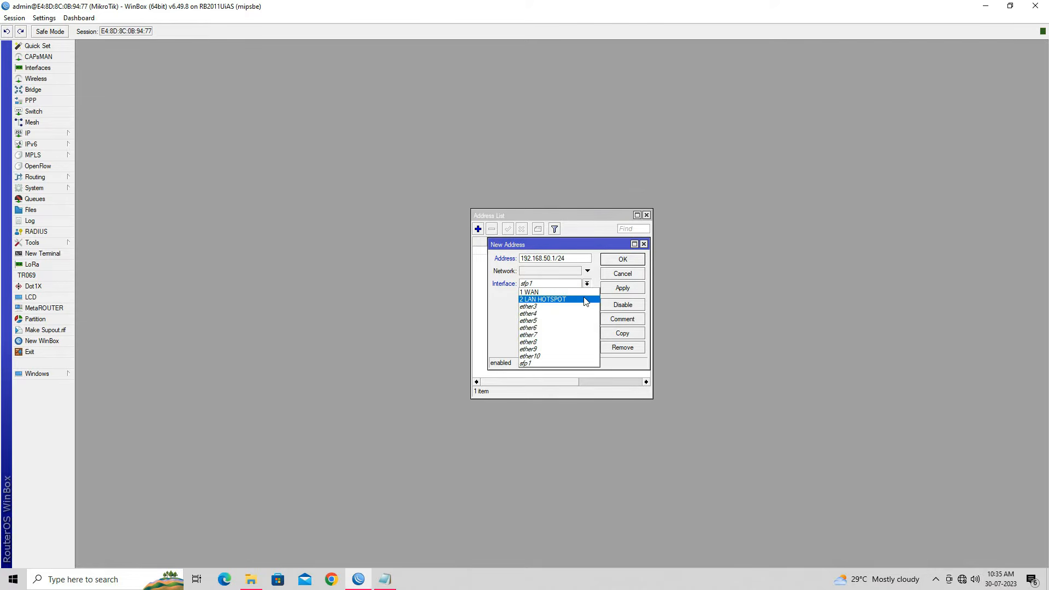
{"action": "left_click", "coordinate": [585, 301]}
{"action": "left_click", "coordinate": [612, 294]}
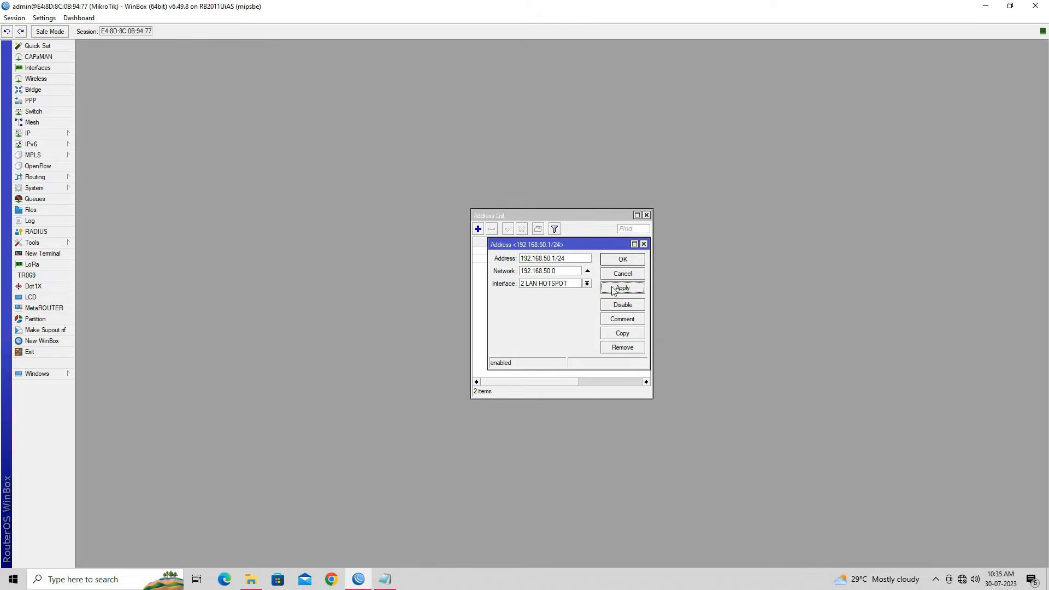
{"action": "left_click", "coordinate": [619, 263]}
Step: Widen the Address List to verify the new entry's interface, close it, and return to the setup notes
{"action": "left_click", "coordinate": [565, 259]}
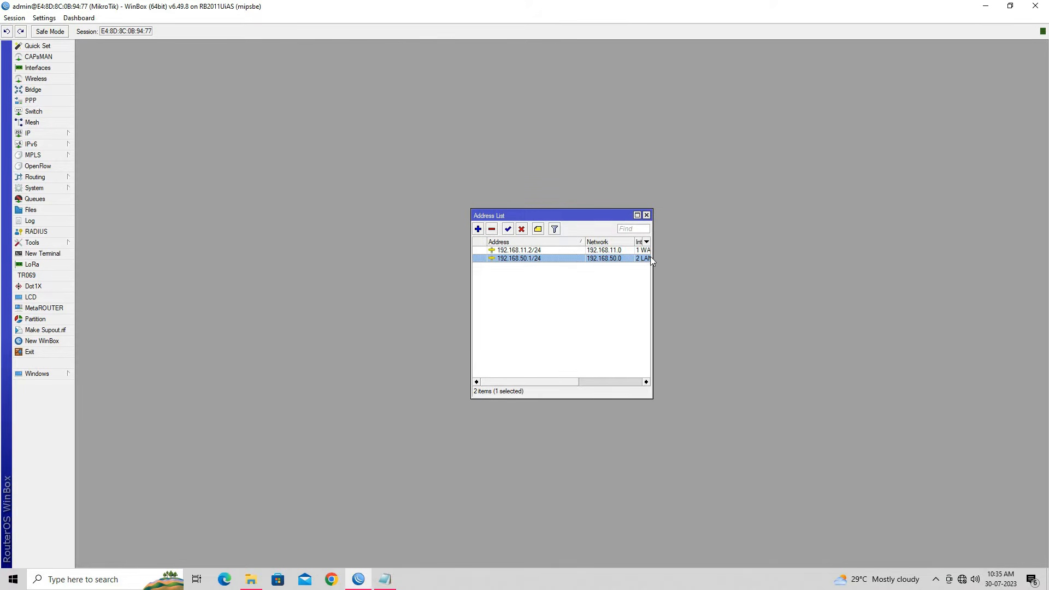
{"action": "left_click_drag", "start_coordinate": [654, 257], "coordinate": [755, 280]}
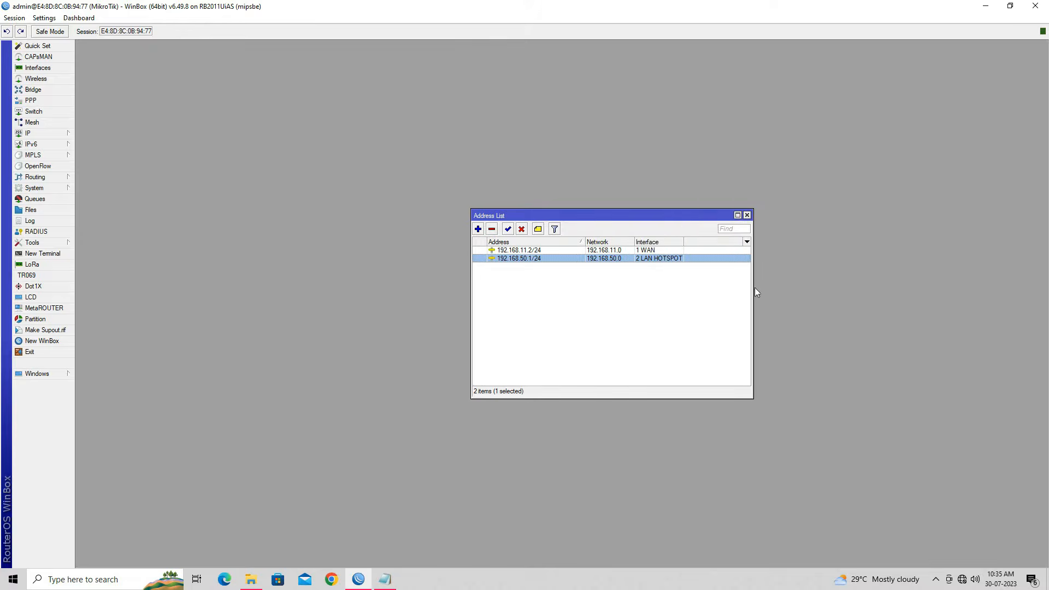
{"action": "left_click", "coordinate": [746, 216]}
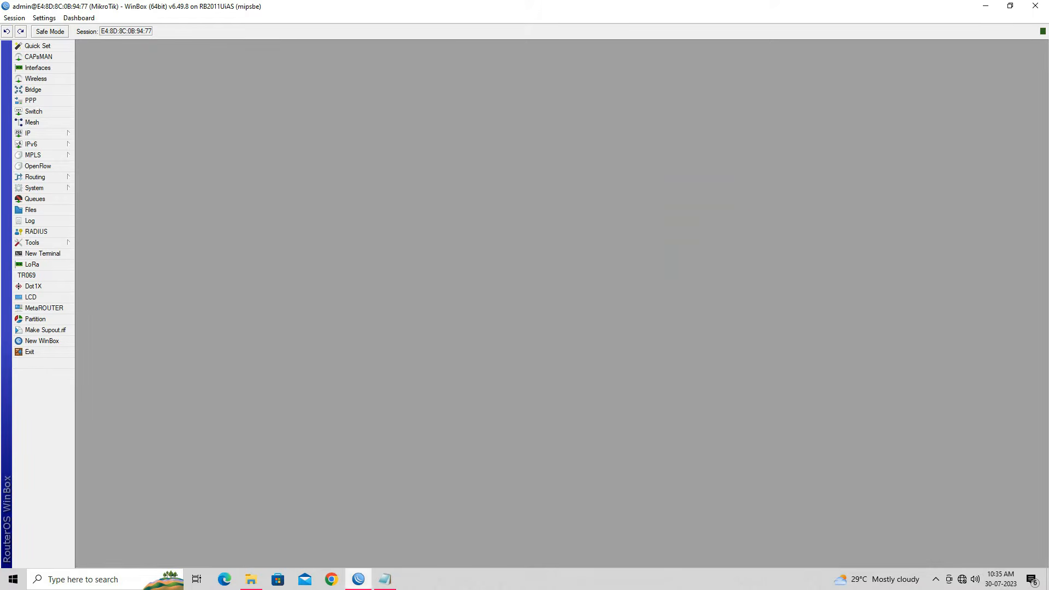
{"action": "left_click", "coordinate": [385, 579]}
Step: Highlight the Step 2 DNS instruction in the notes, then open the router's IP > DNS settings
{"action": "left_click", "coordinate": [585, 236]}
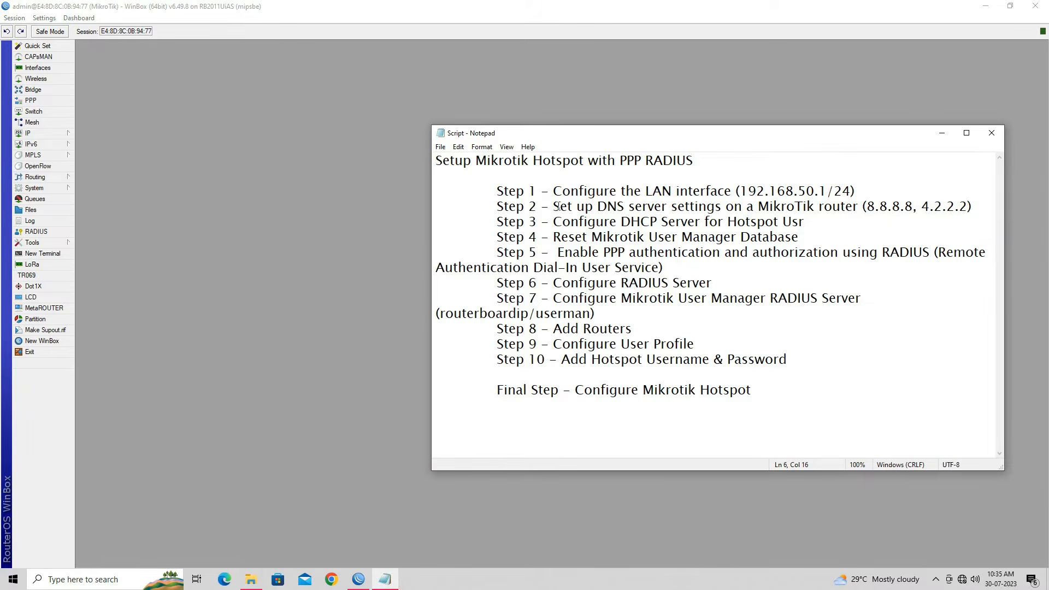
{"action": "left_click_drag", "start_coordinate": [553, 206], "coordinate": [858, 205]}
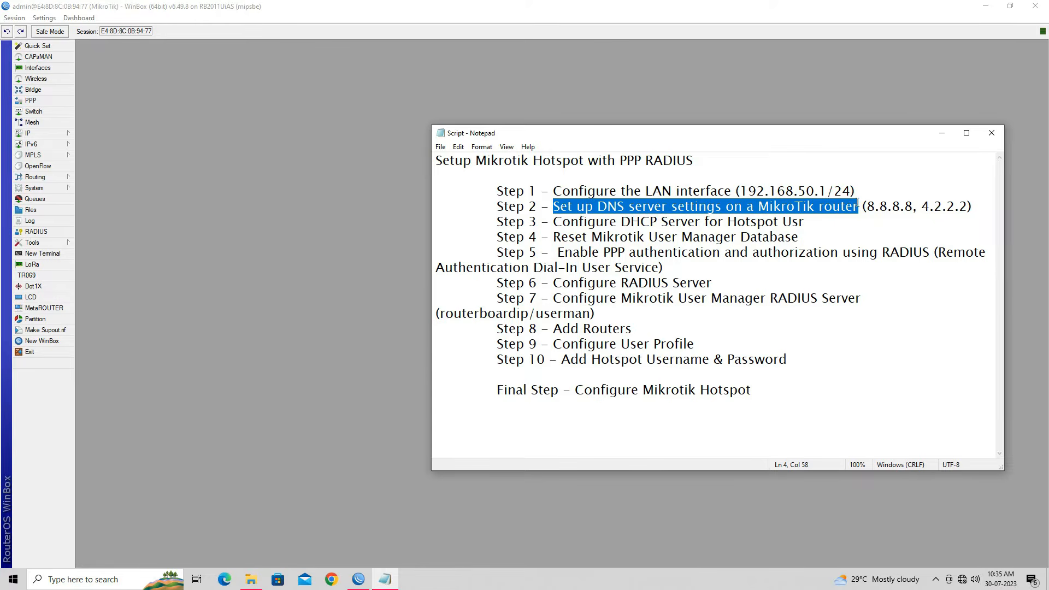
{"action": "left_click", "coordinate": [245, 192]}
{"action": "left_click", "coordinate": [70, 133]}
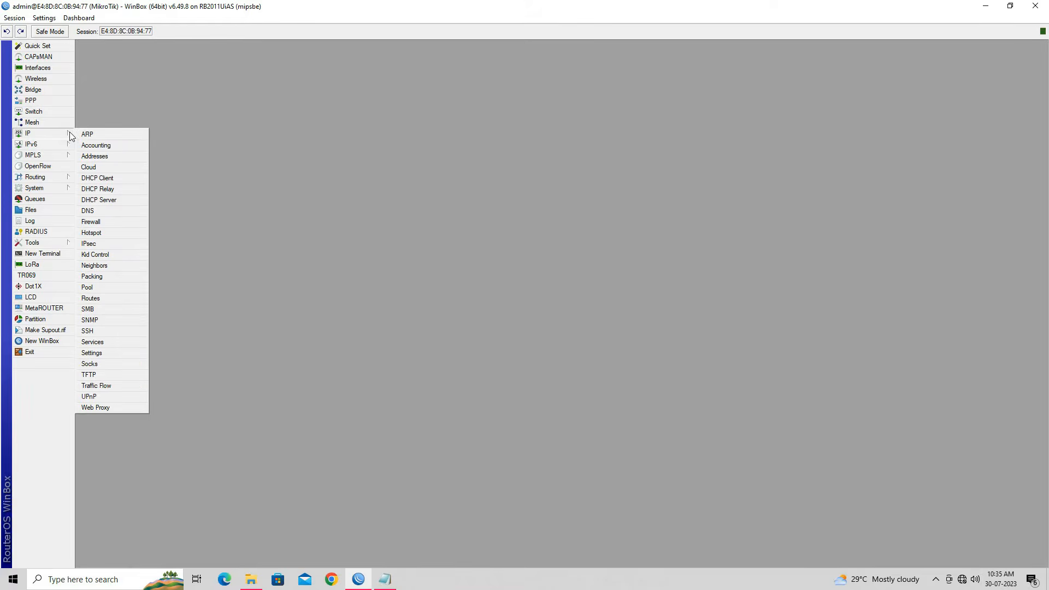
{"action": "left_click", "coordinate": [125, 213]}
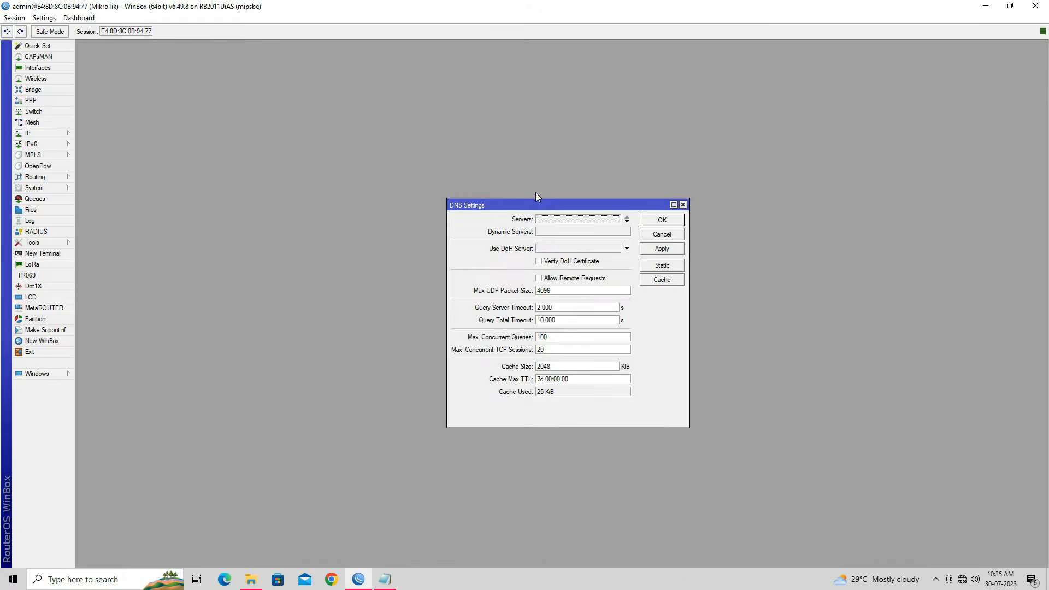
Step: Enter DNS servers 8.8.8.8 and 4.2.2.2, apply, and confirm with OK
{"action": "left_click", "coordinate": [548, 220]}
{"action": "type", "text": "8.8.8.8"}
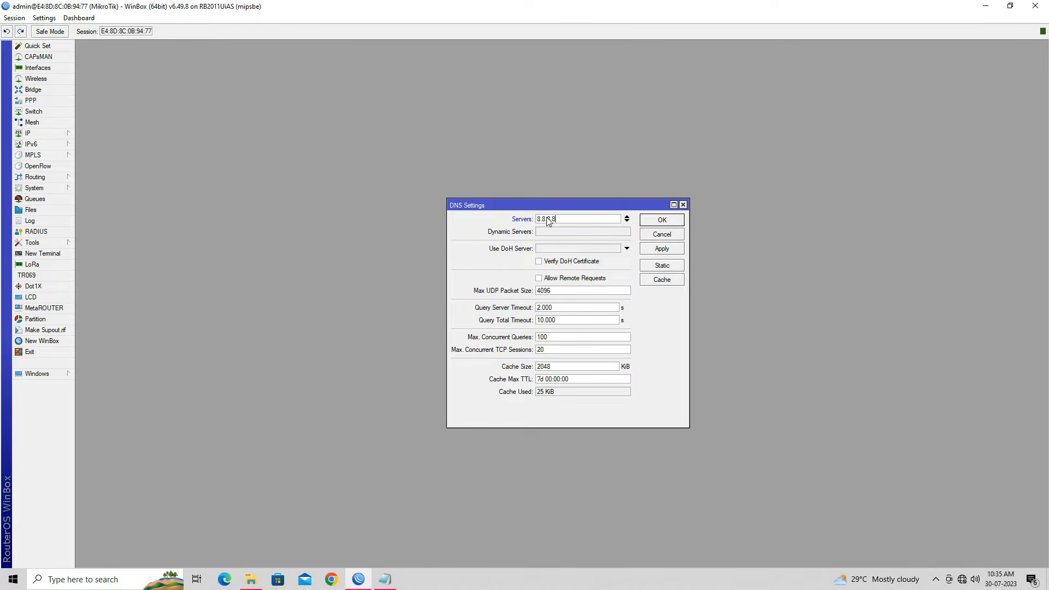
{"action": "left_click", "coordinate": [627, 222]}
{"action": "type", "text": "4.2.2.2"}
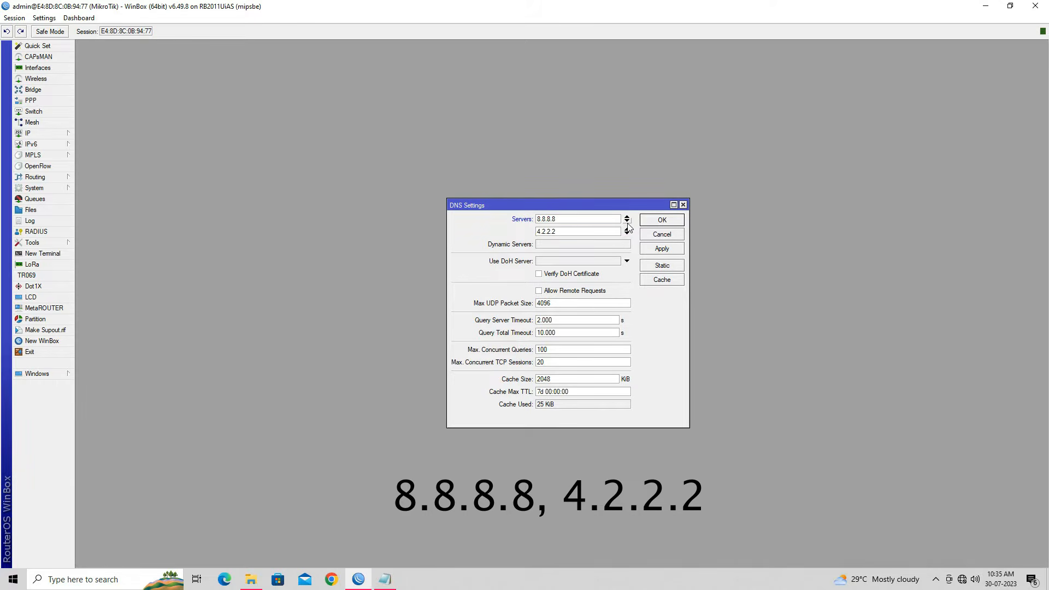
{"action": "left_click", "coordinate": [668, 250]}
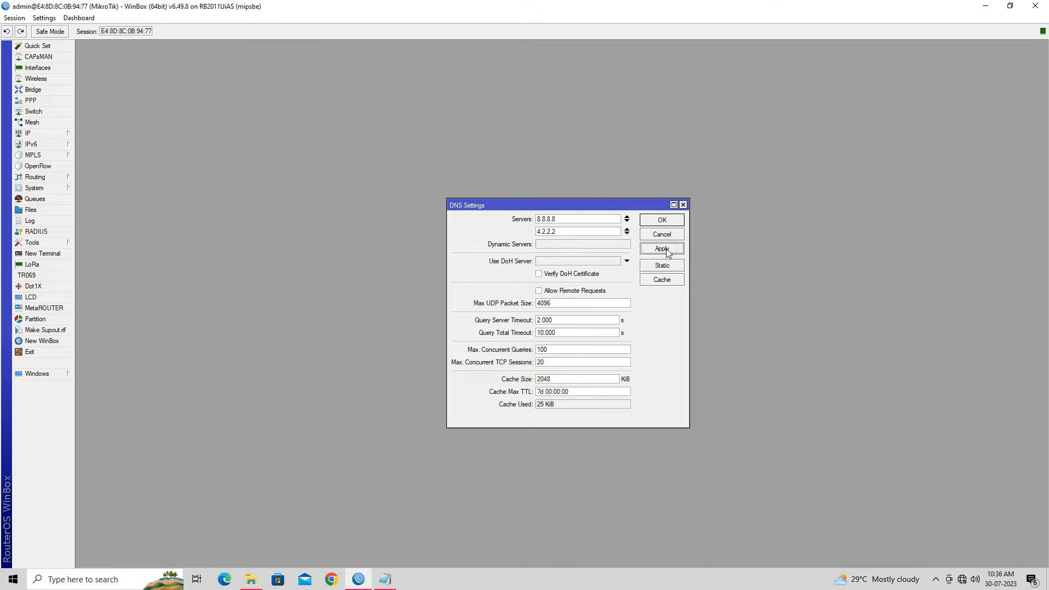
{"action": "left_click", "coordinate": [662, 219]}
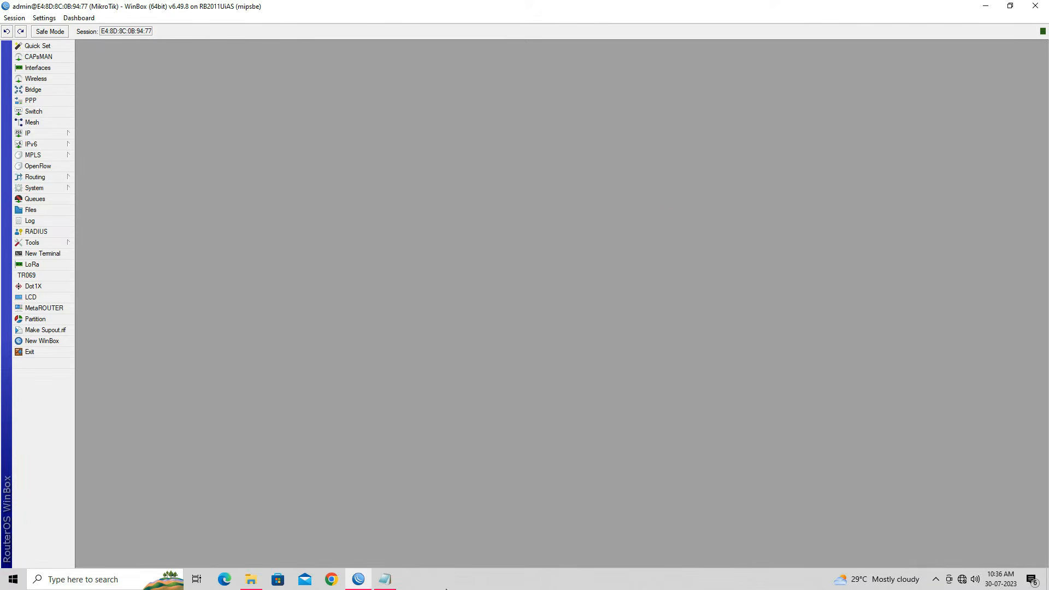
Step: Review Step 3 in the setup notes, then open the still-empty IP > DHCP Server list
{"action": "left_click", "coordinate": [385, 579]}
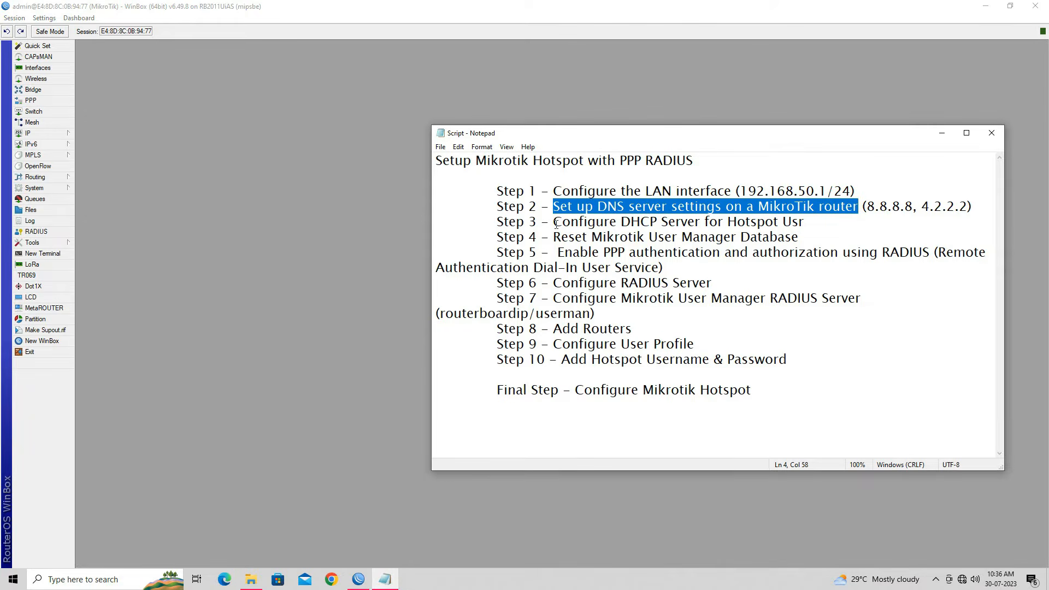
{"action": "left_click_drag", "start_coordinate": [553, 221], "coordinate": [811, 225]}
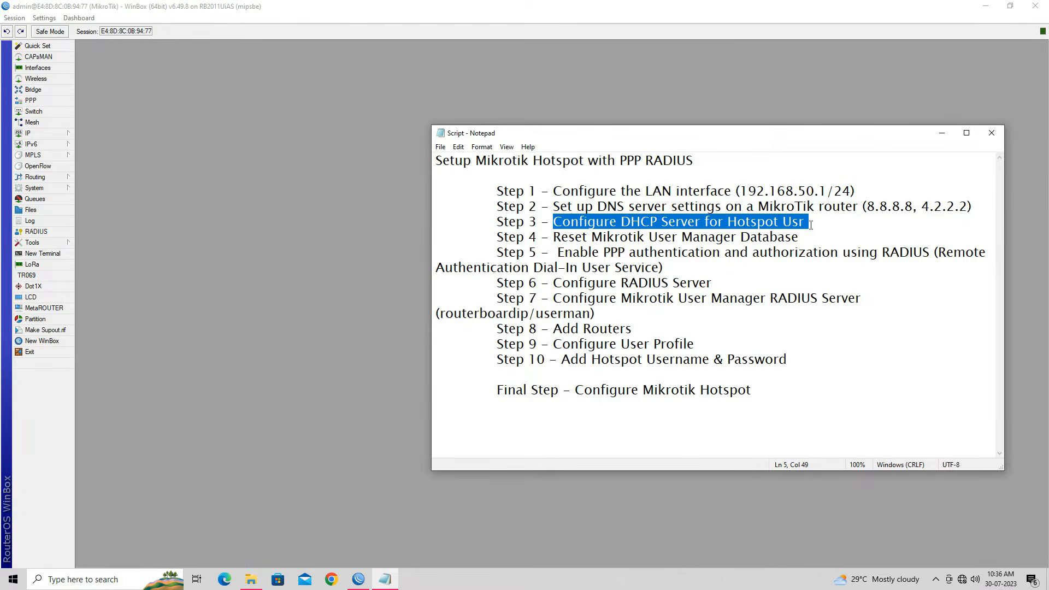
{"action": "left_click", "coordinate": [942, 132]}
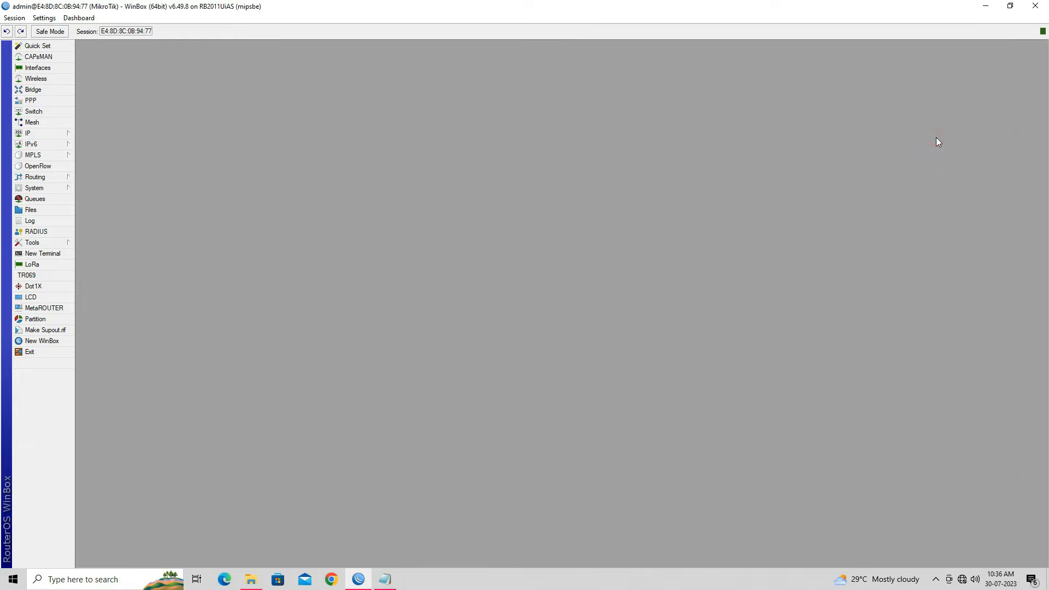
{"action": "left_click", "coordinate": [45, 133]}
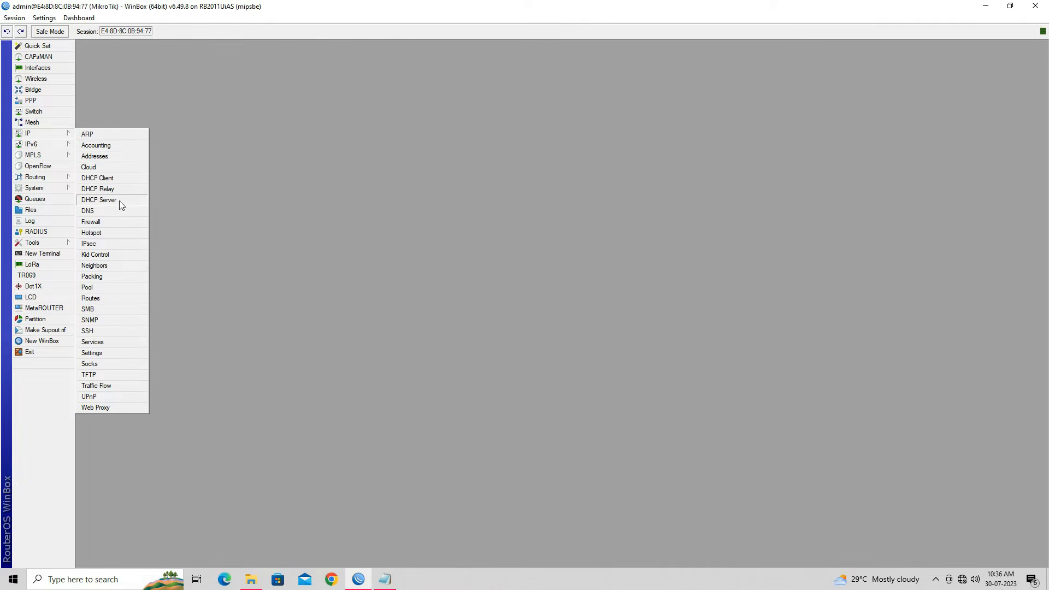
{"action": "left_click", "coordinate": [100, 199]}
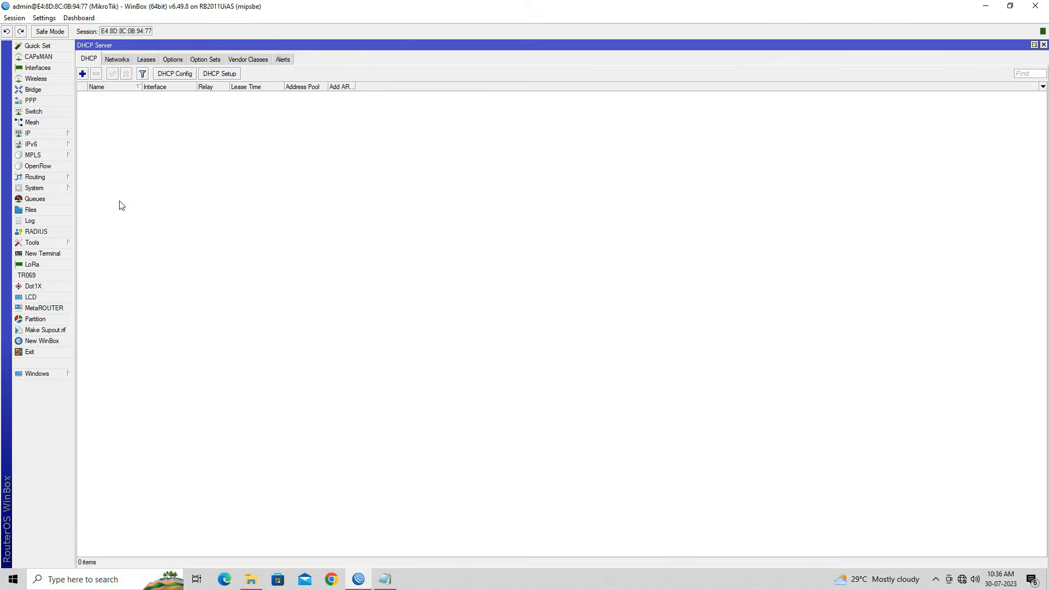
Step: Start DHCP Setup on 2 LAN HOTSPOT and accept the 192.168.50.0/24 address space
{"action": "left_click", "coordinate": [220, 74]}
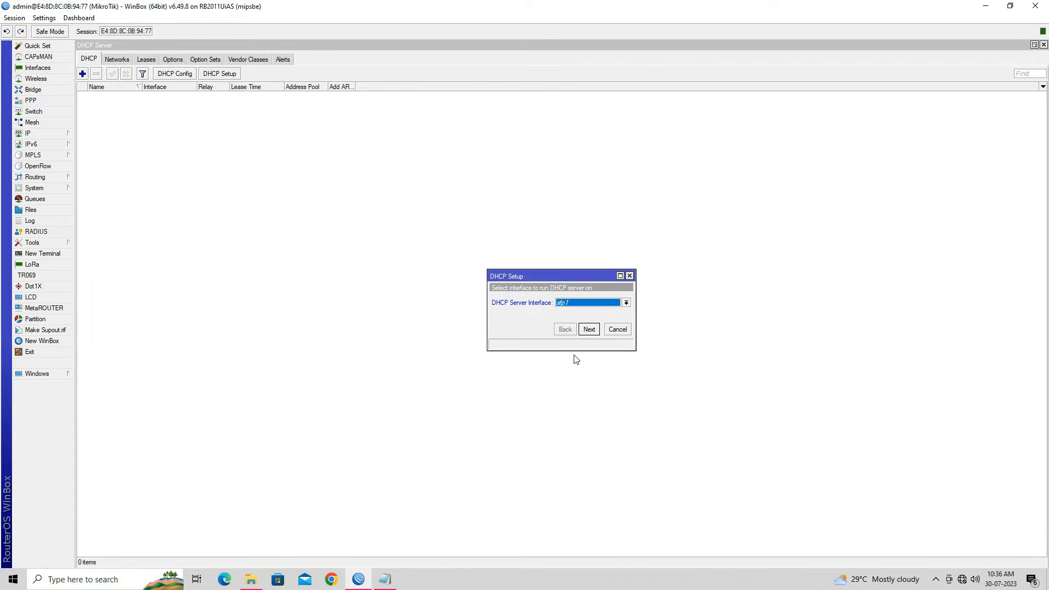
{"action": "left_click", "coordinate": [626, 303]}
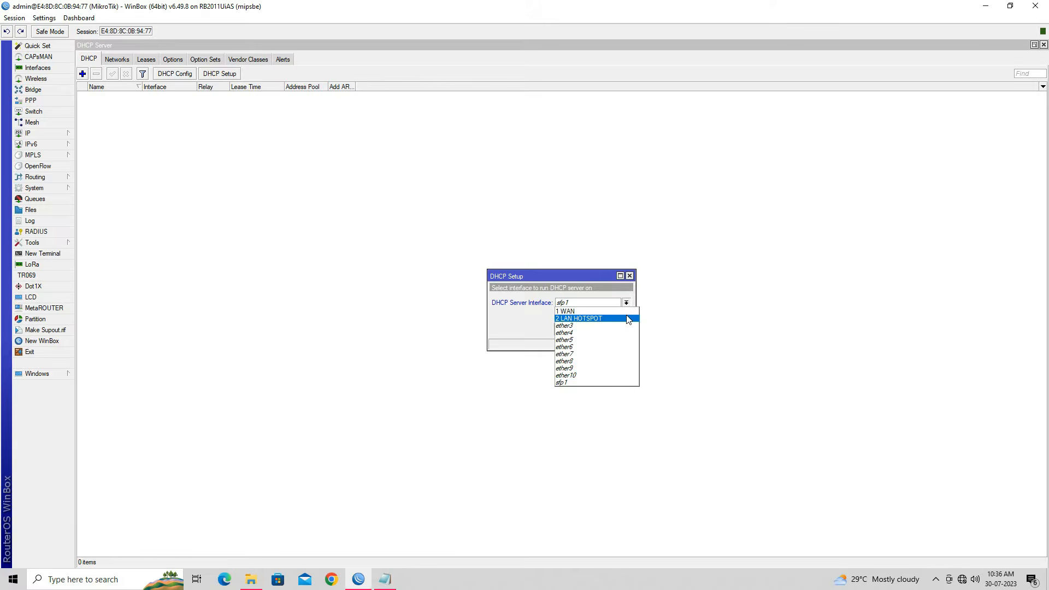
{"action": "left_click", "coordinate": [628, 319]}
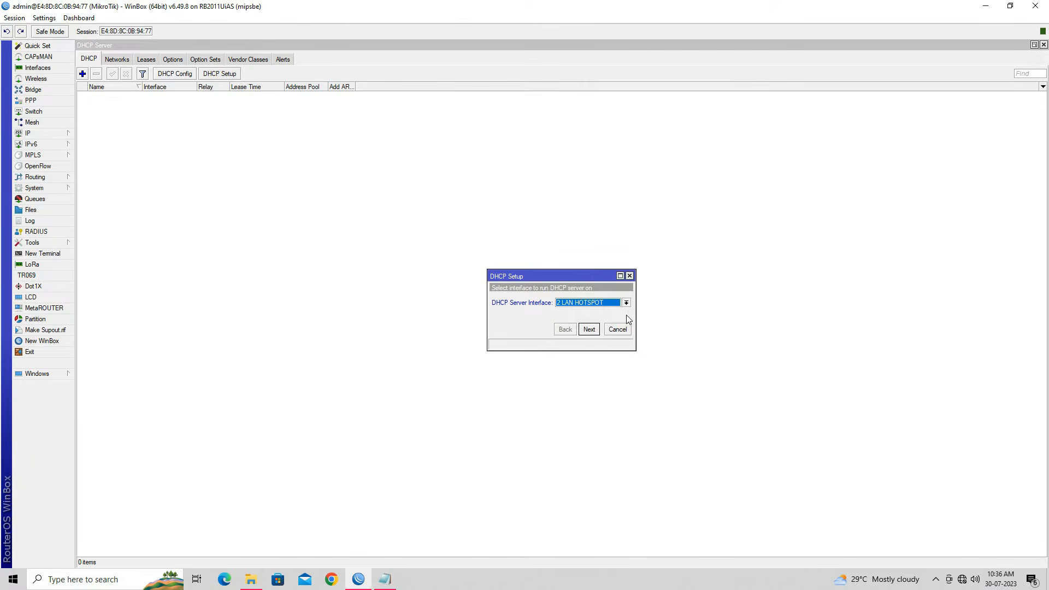
{"action": "left_click", "coordinate": [589, 330]}
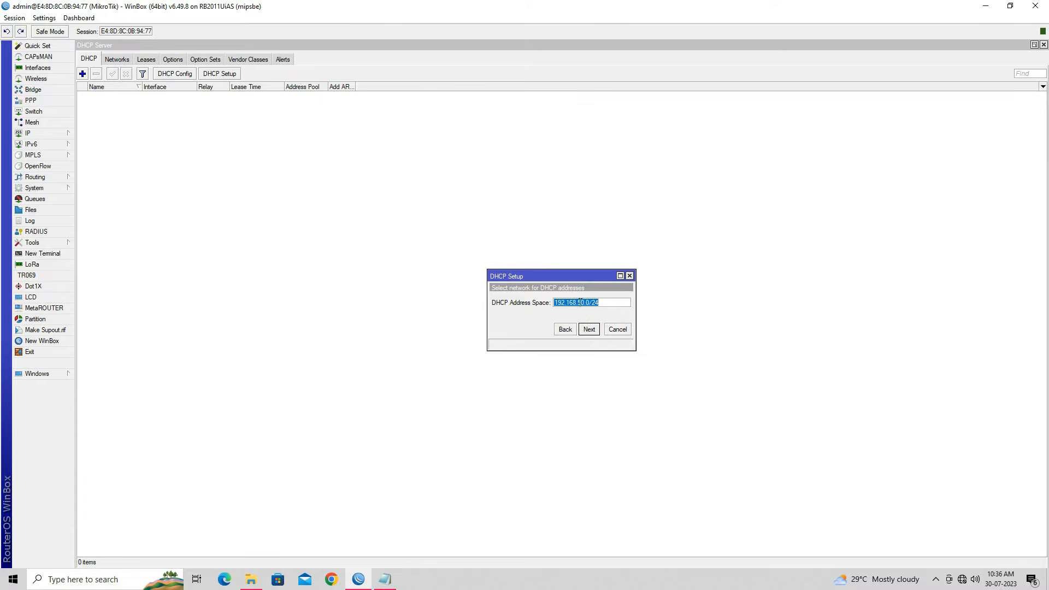
{"action": "left_click", "coordinate": [608, 303]}
{"action": "left_click", "coordinate": [589, 330]}
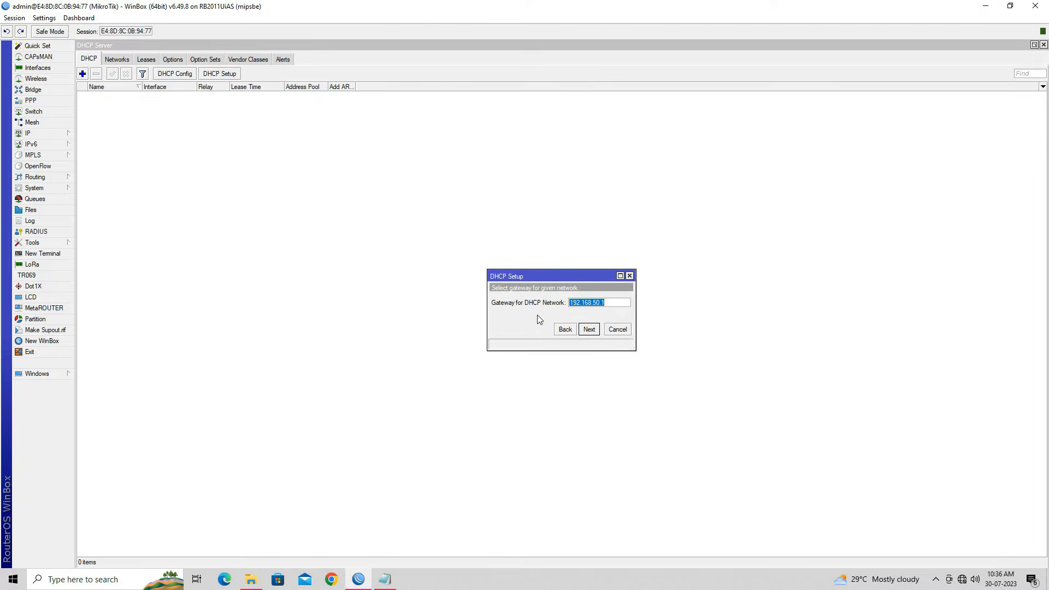
Step: Accept gateway 192.168.50.1, the address pool, DNS 8.8.8.8/4.2.2.2 and 00:10:00 lease time to finish
{"action": "left_click", "coordinate": [613, 305]}
{"action": "left_click", "coordinate": [590, 329]}
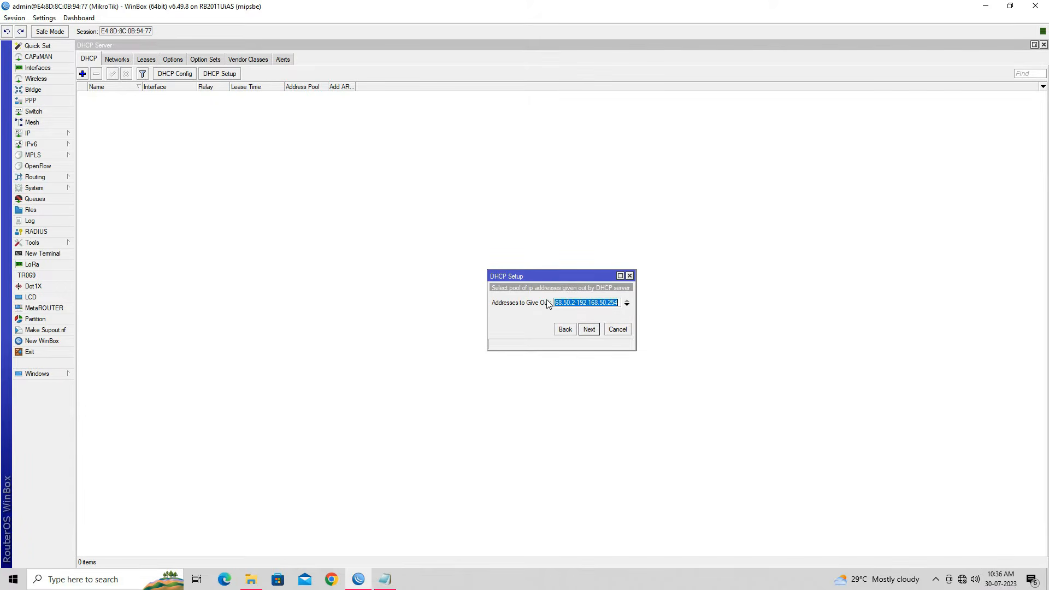
{"action": "left_click", "coordinate": [588, 330]}
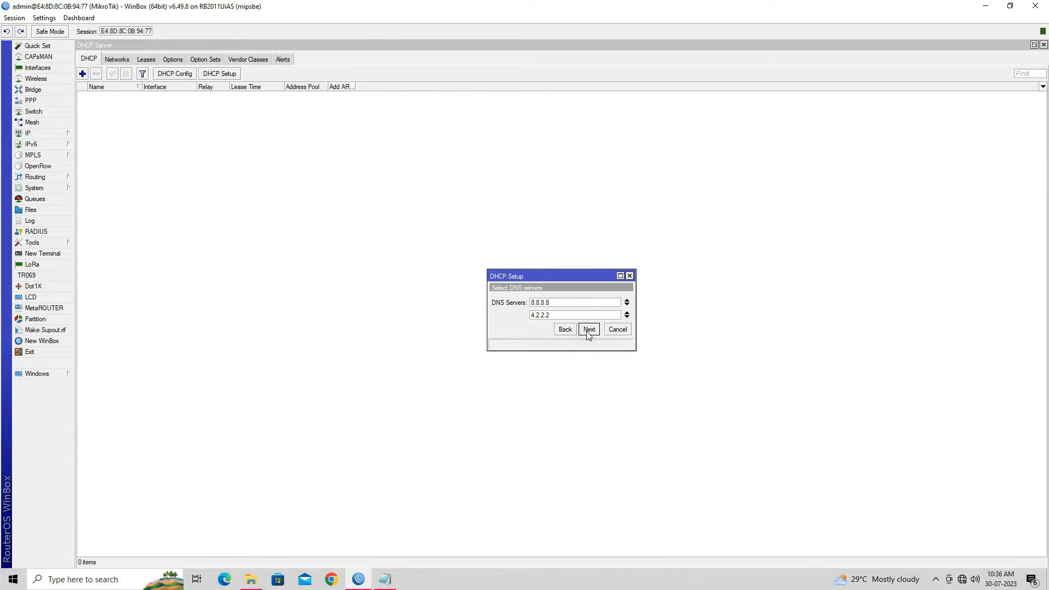
{"action": "left_click", "coordinate": [559, 314]}
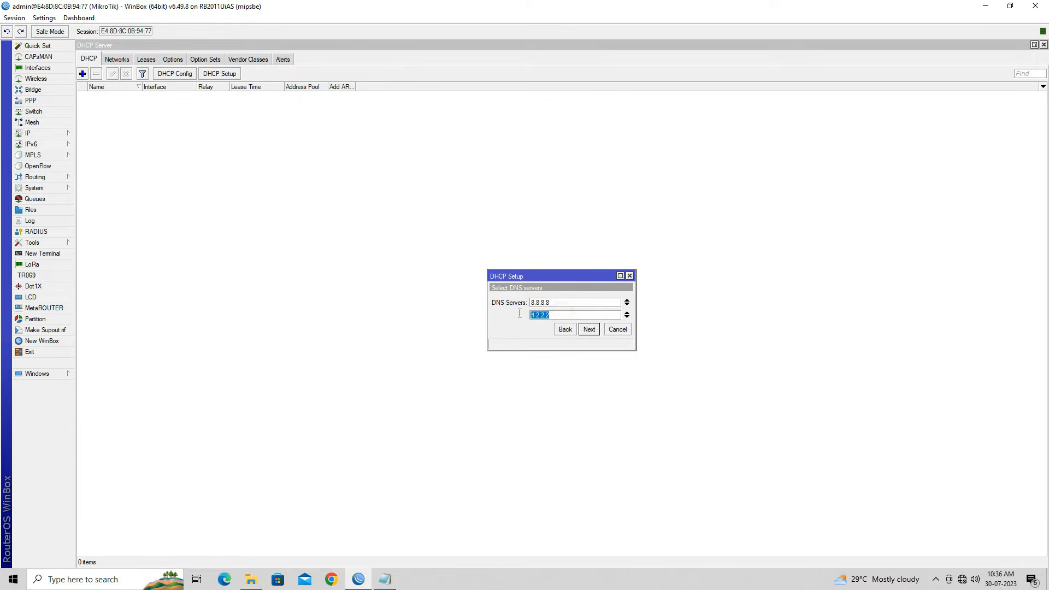
{"action": "left_click", "coordinate": [589, 330]}
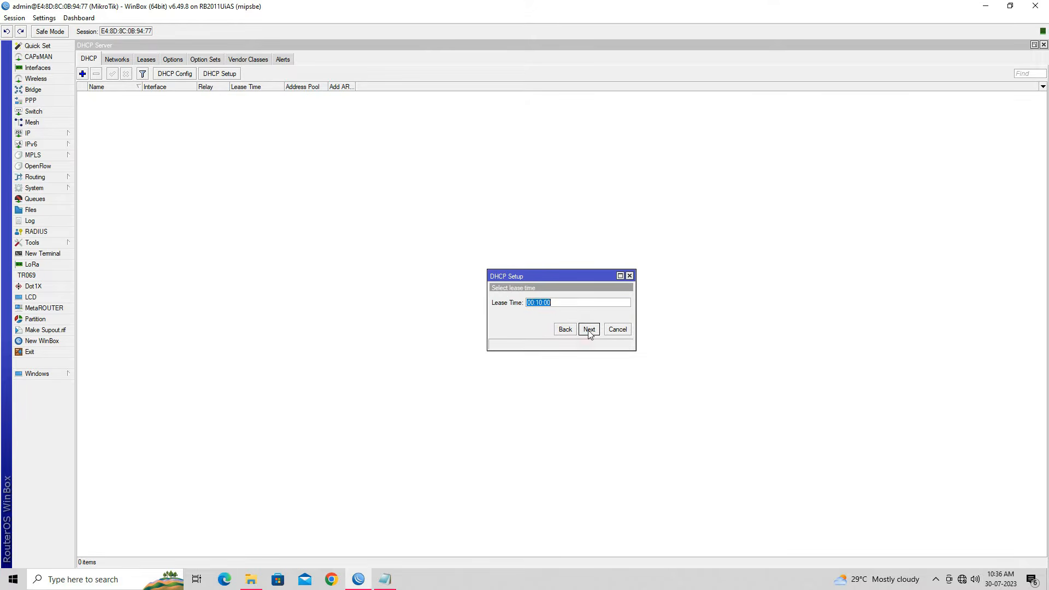
{"action": "left_click", "coordinate": [559, 305]}
{"action": "left_click", "coordinate": [595, 305]}
{"action": "double_click", "coordinate": [596, 305]}
{"action": "left_click", "coordinate": [589, 330]}
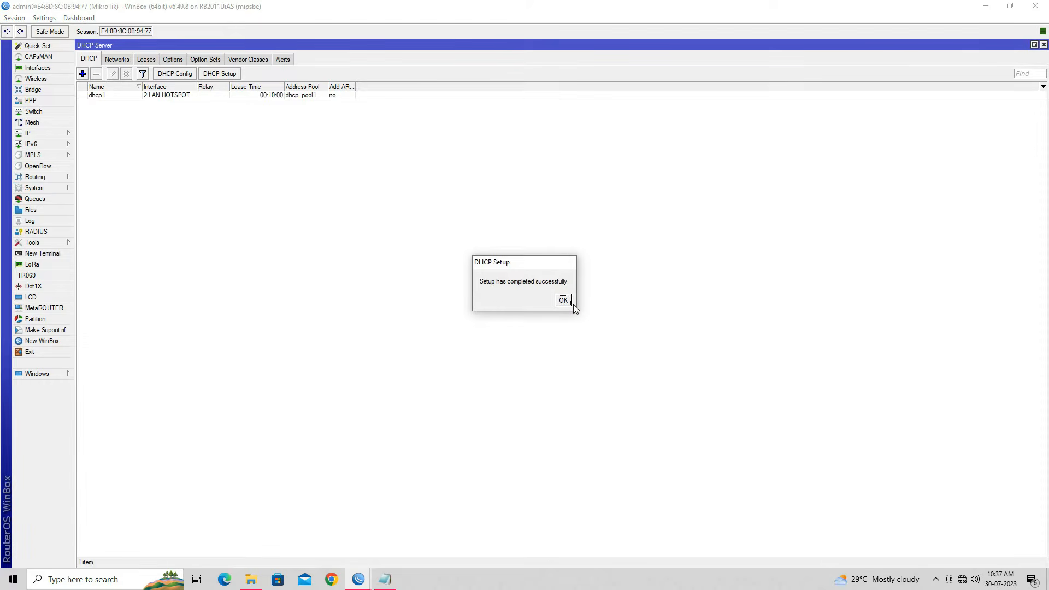
{"action": "left_click", "coordinate": [568, 304]}
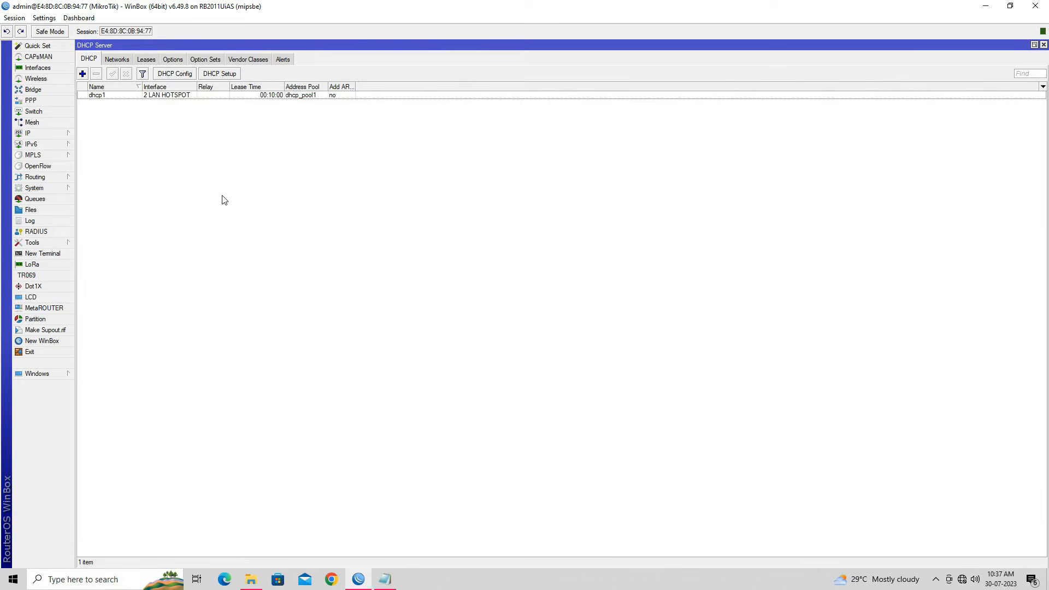
Step: Set dhcp1 to RADIUS accounting with Always Broadcast and Add ARP For Leases, then close the DHCP windows
{"action": "double_click", "coordinate": [98, 95]}
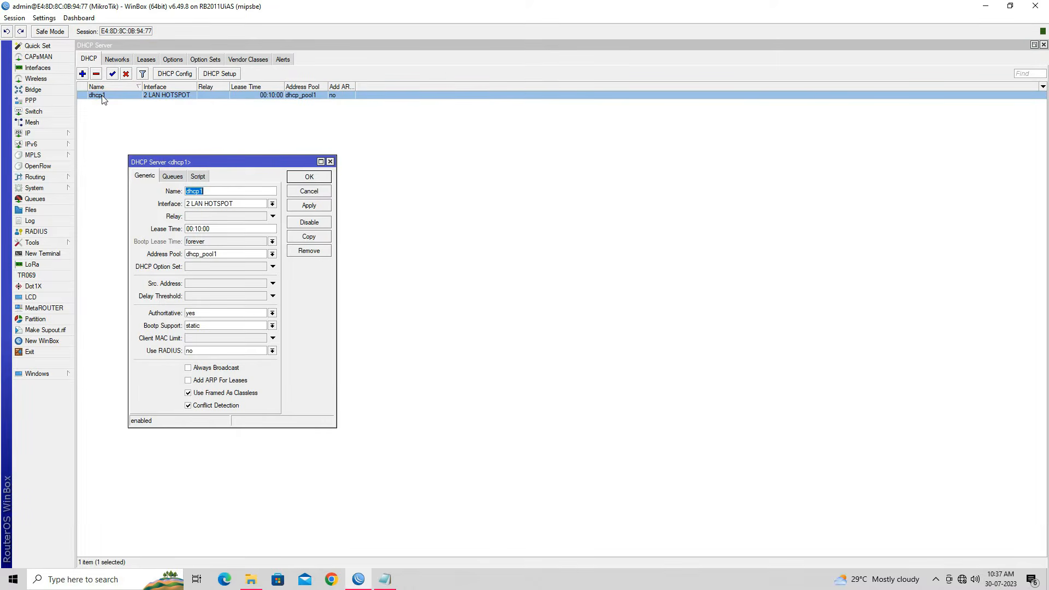
{"action": "left_click", "coordinate": [273, 352]}
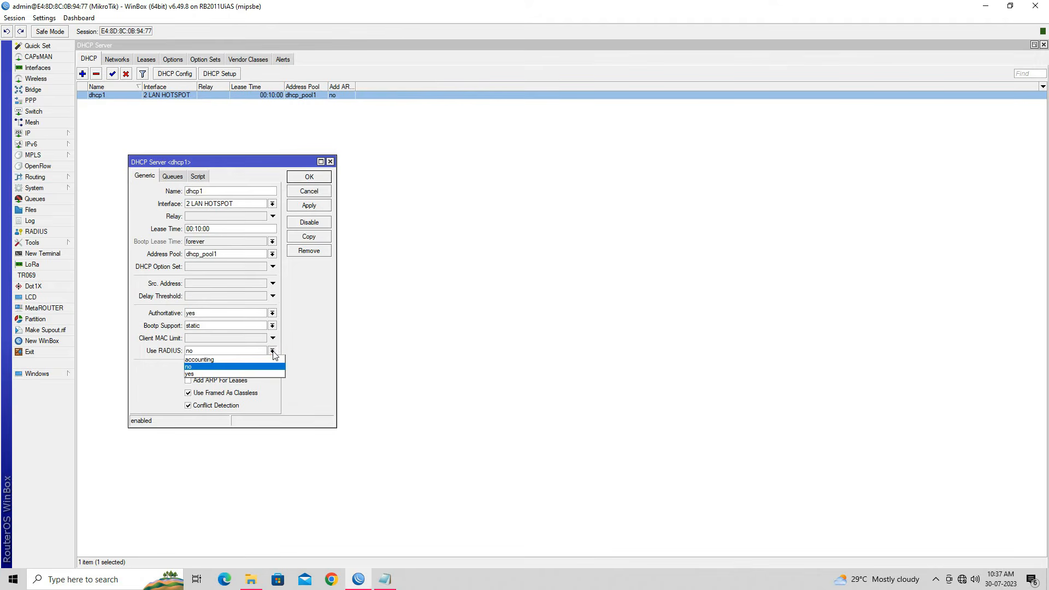
{"action": "left_click", "coordinate": [270, 360]}
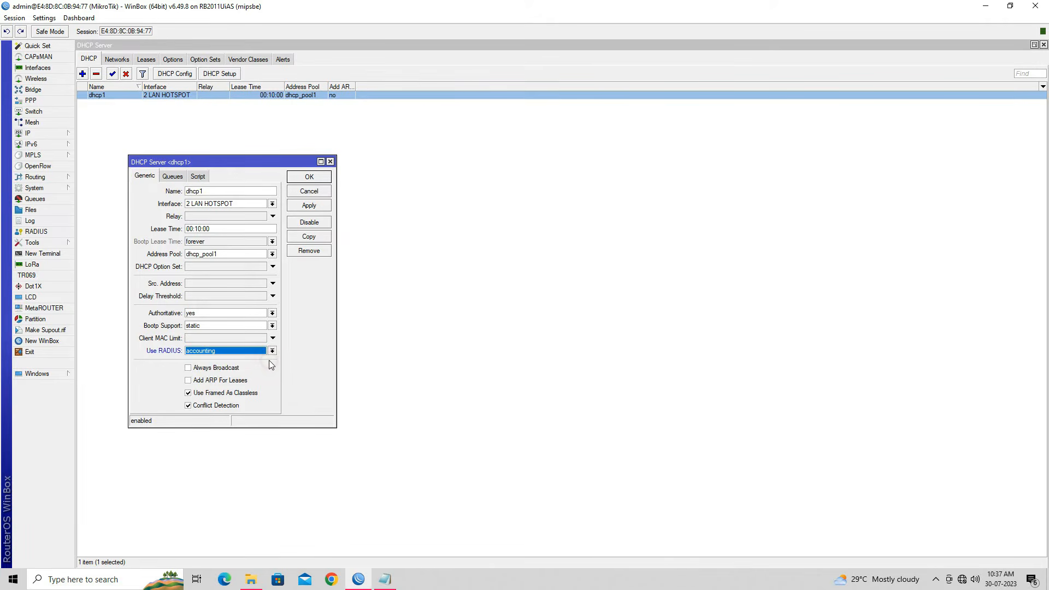
{"action": "left_click", "coordinate": [215, 369]}
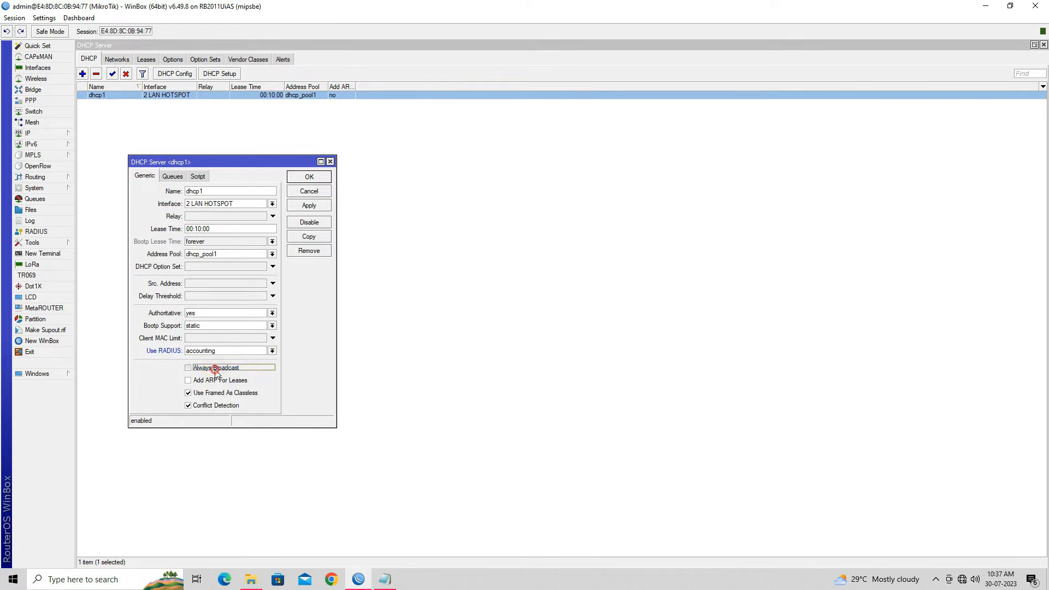
{"action": "left_click", "coordinate": [219, 382]}
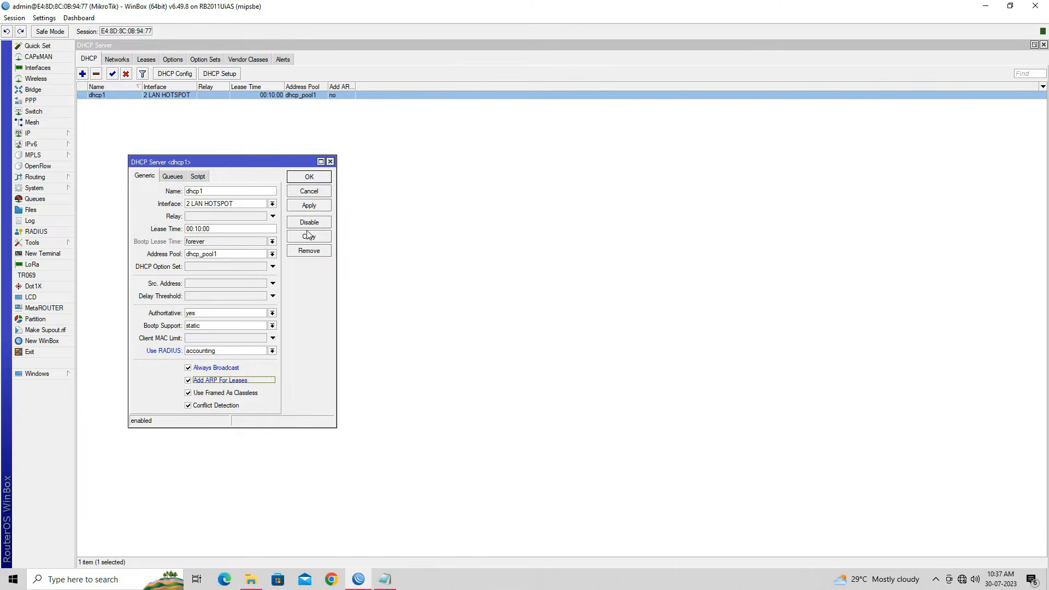
{"action": "left_click", "coordinate": [305, 207]}
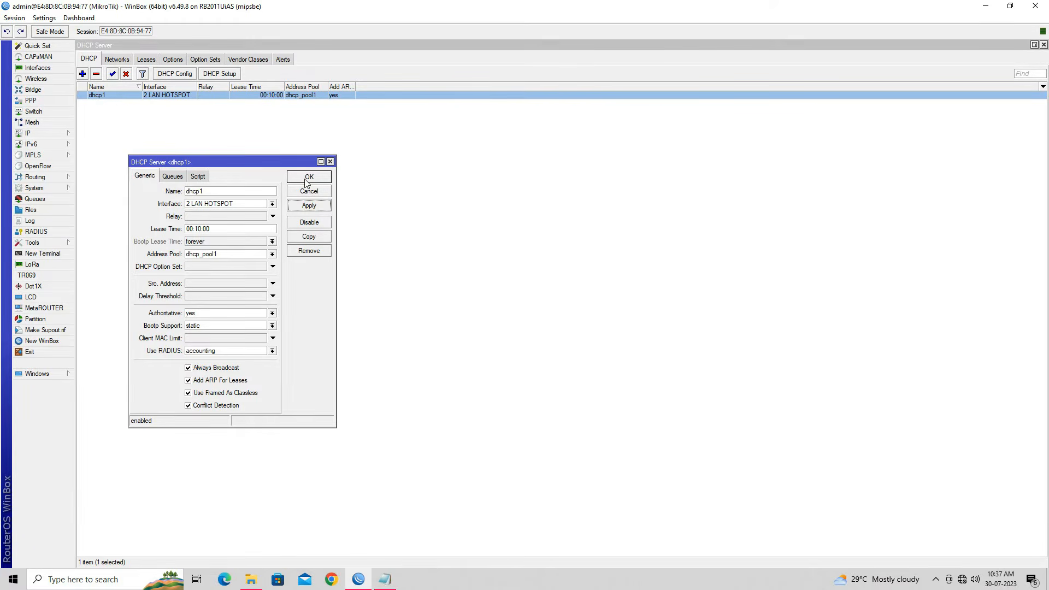
{"action": "left_click", "coordinate": [308, 177]}
{"action": "left_click", "coordinate": [1043, 44]}
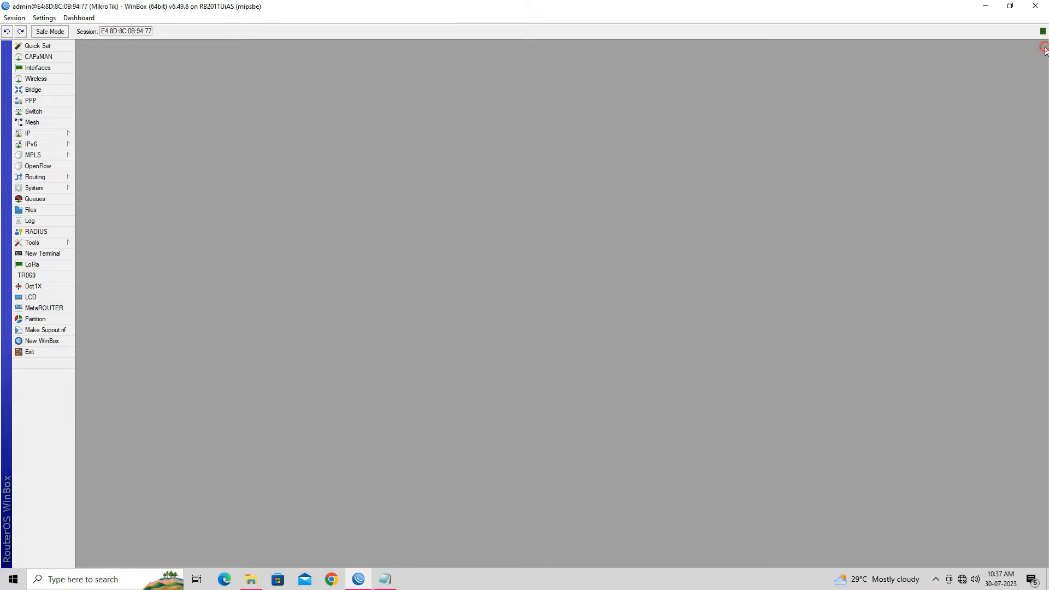
Step: Mark Step 4 in the setup notes and select the user-manager package in System > Packages
{"action": "left_click", "coordinate": [385, 579]}
{"action": "left_click", "coordinate": [724, 252]}
{"action": "left_click_drag", "start_coordinate": [555, 237], "coordinate": [799, 237]}
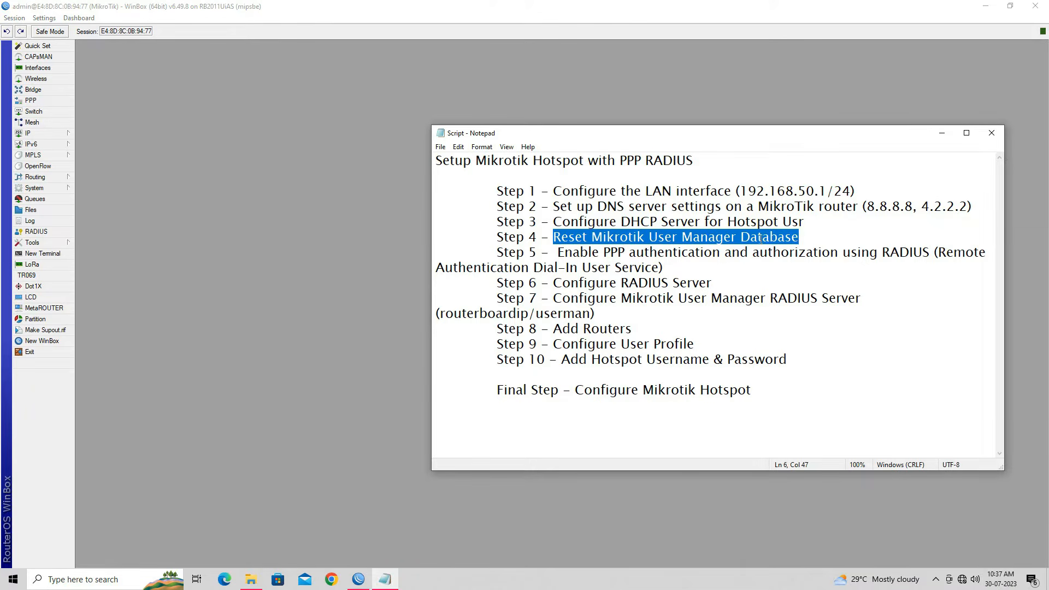
{"action": "left_click", "coordinate": [942, 133]}
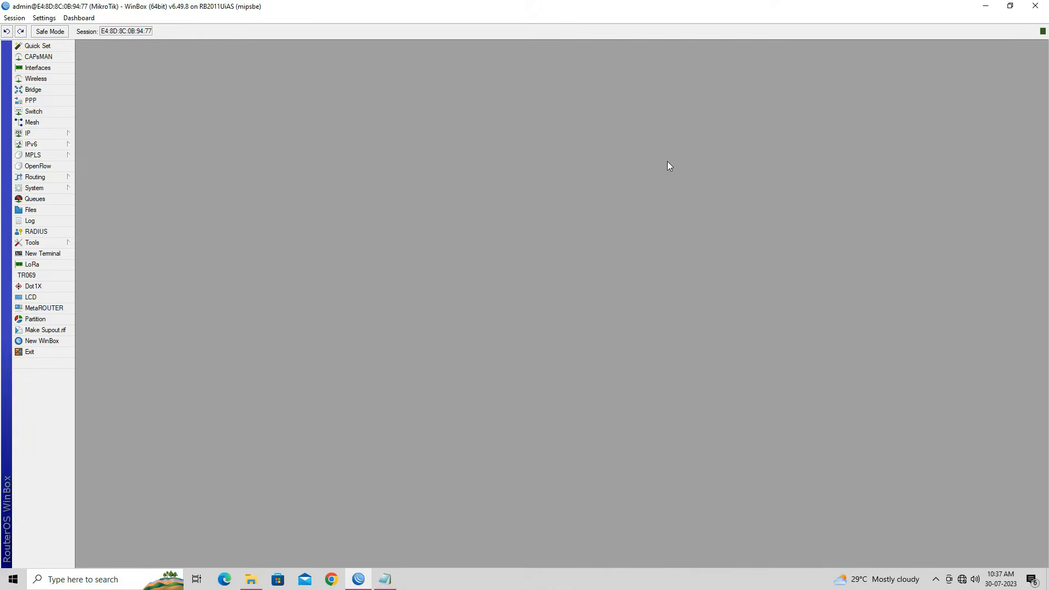
{"action": "left_click", "coordinate": [53, 188]}
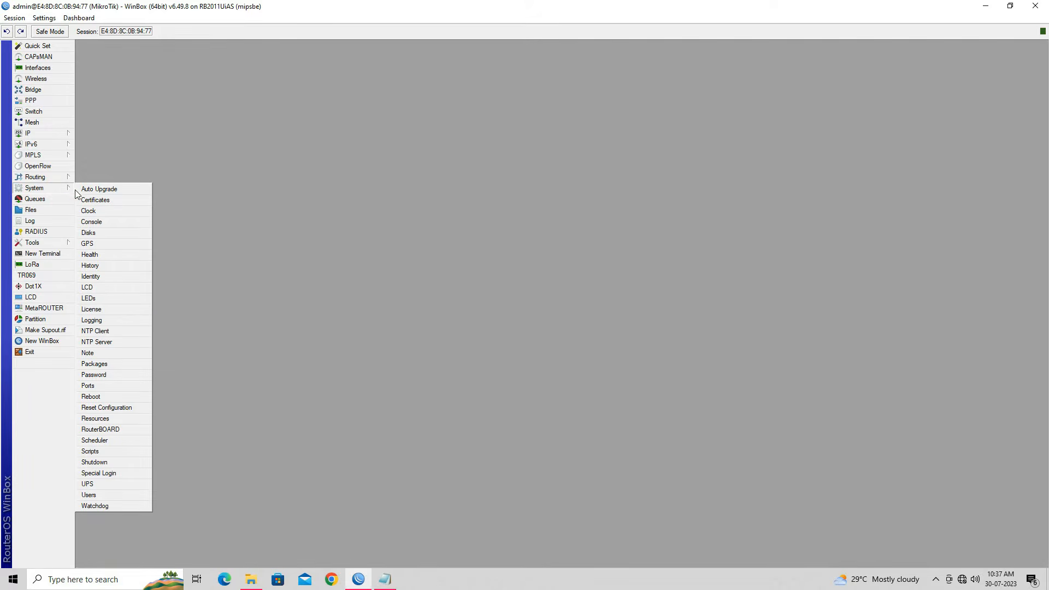
{"action": "left_click", "coordinate": [126, 363]}
{"action": "left_click", "coordinate": [628, 276]}
{"action": "scroll", "coordinate": [630, 282], "scroll_direction": "down", "scroll_amount": 2}
{"action": "left_click", "coordinate": [449, 374]}
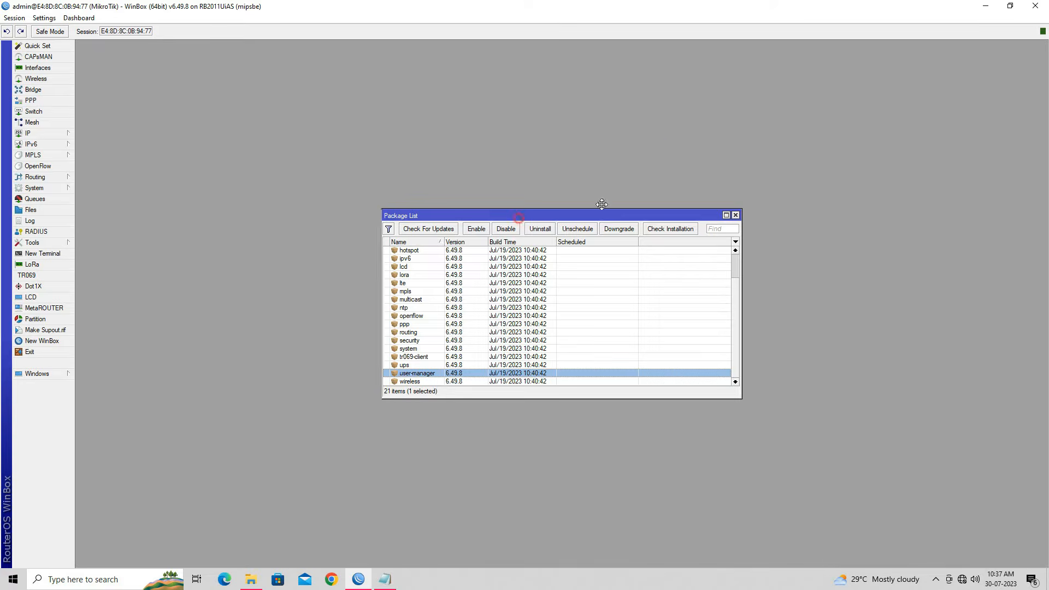
{"action": "left_click_drag", "start_coordinate": [490, 219], "coordinate": [726, 154]}
Step: Run 'tool user-manager database clear' in a new terminal and confirm with y
{"action": "left_click", "coordinate": [45, 253]}
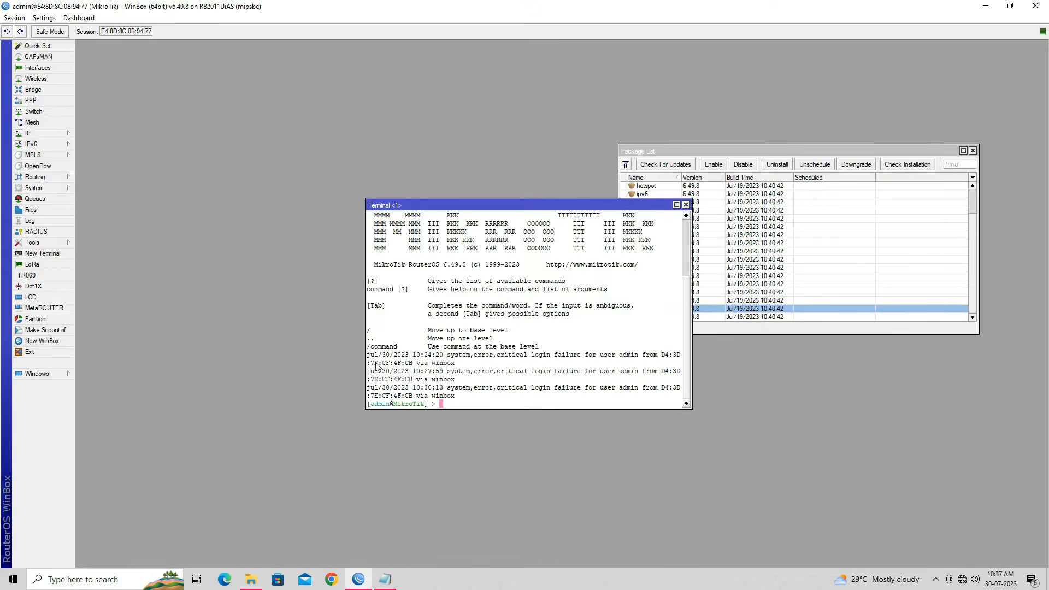
{"action": "key", "text": "Return"}
{"action": "key", "text": "Return"}
{"action": "key", "text": "Return"}
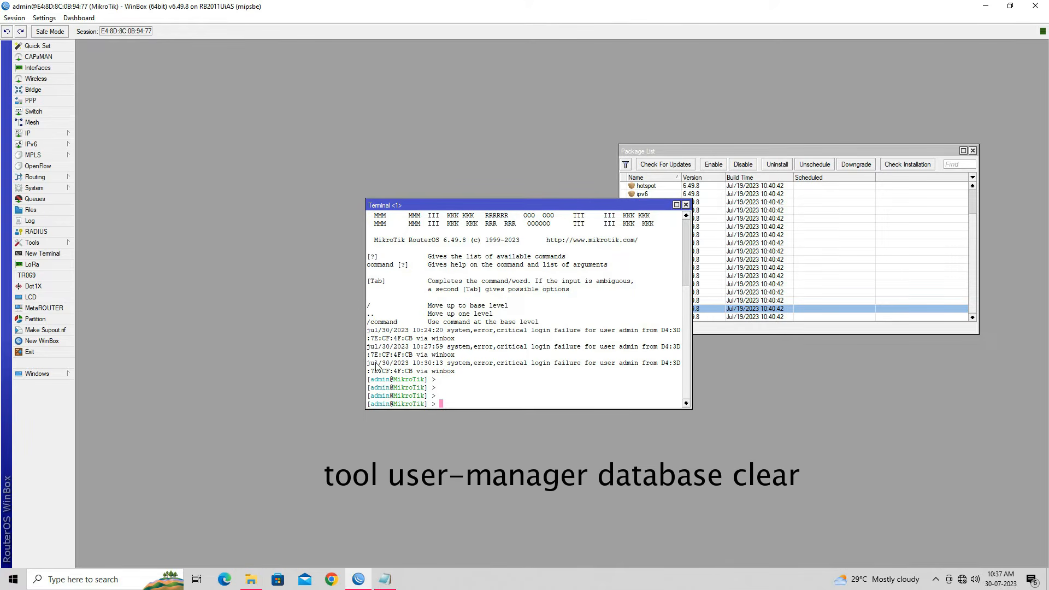
{"action": "type", "text": "tool user"}
{"action": "key", "text": "Tab"}
{"action": "type", "text": "datab"}
{"action": "key", "text": "Tab"}
{"action": "type", "text": "clear"}
{"action": "left_click", "coordinate": [558, 208]}
{"action": "left_click_drag", "start_coordinate": [557, 208], "coordinate": [403, 138]}
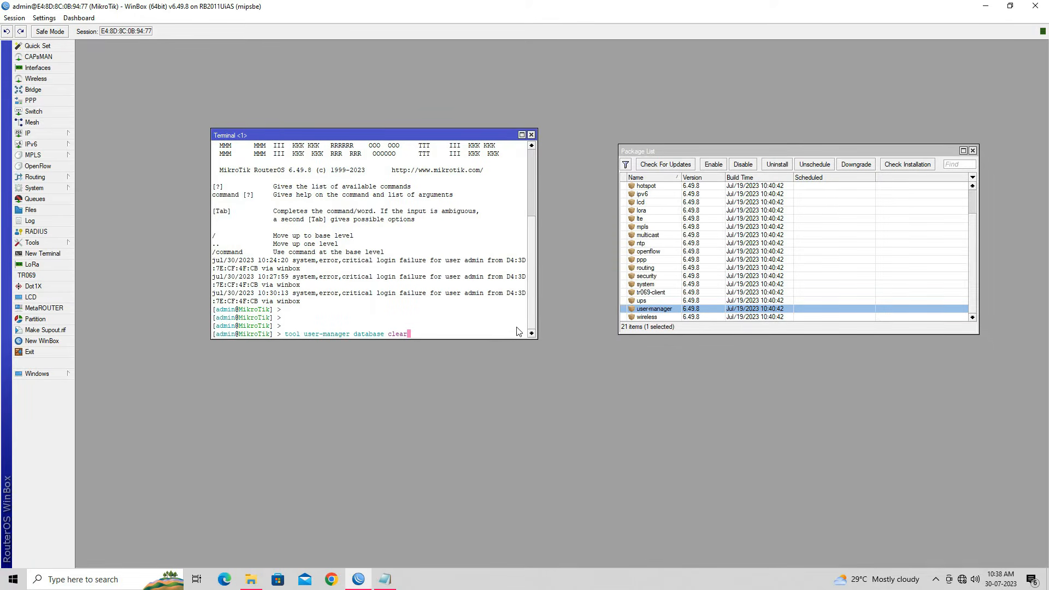
{"action": "left_click_drag", "start_coordinate": [536, 338], "coordinate": [671, 393]}
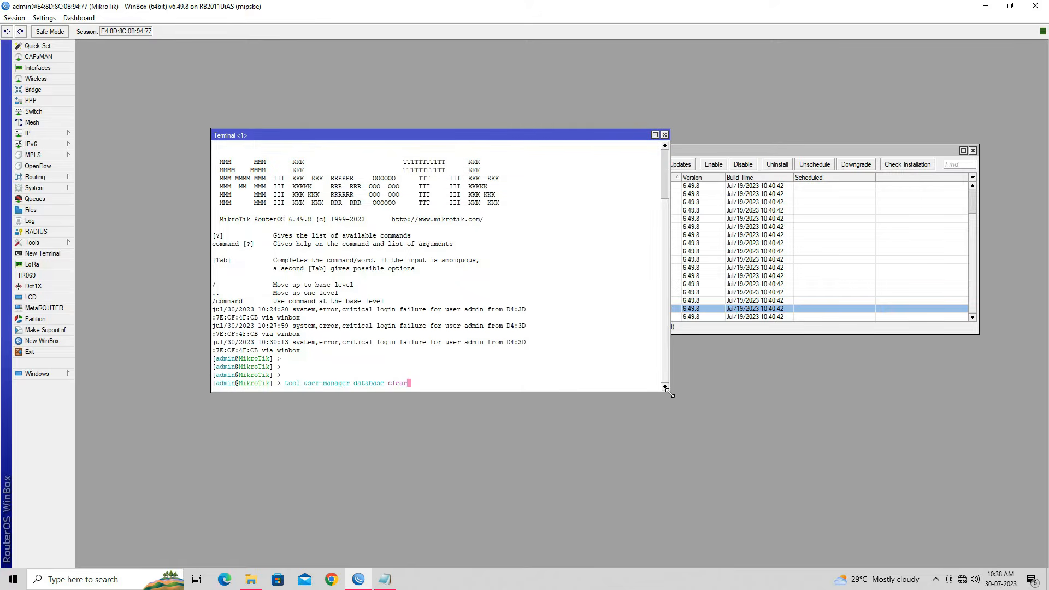
{"action": "key", "text": "Return"}
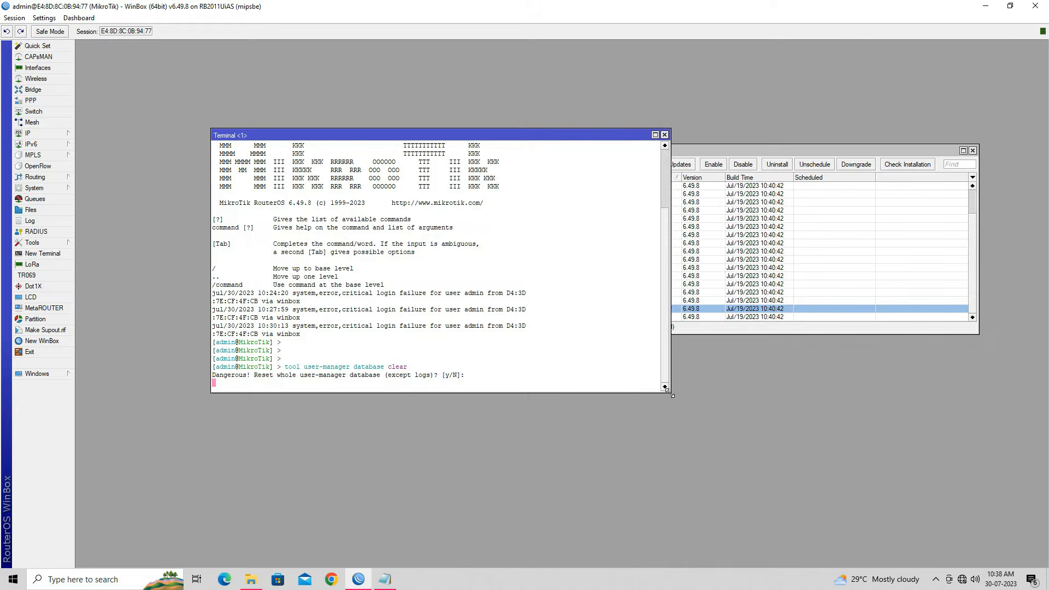
{"action": "type", "text": "y"}
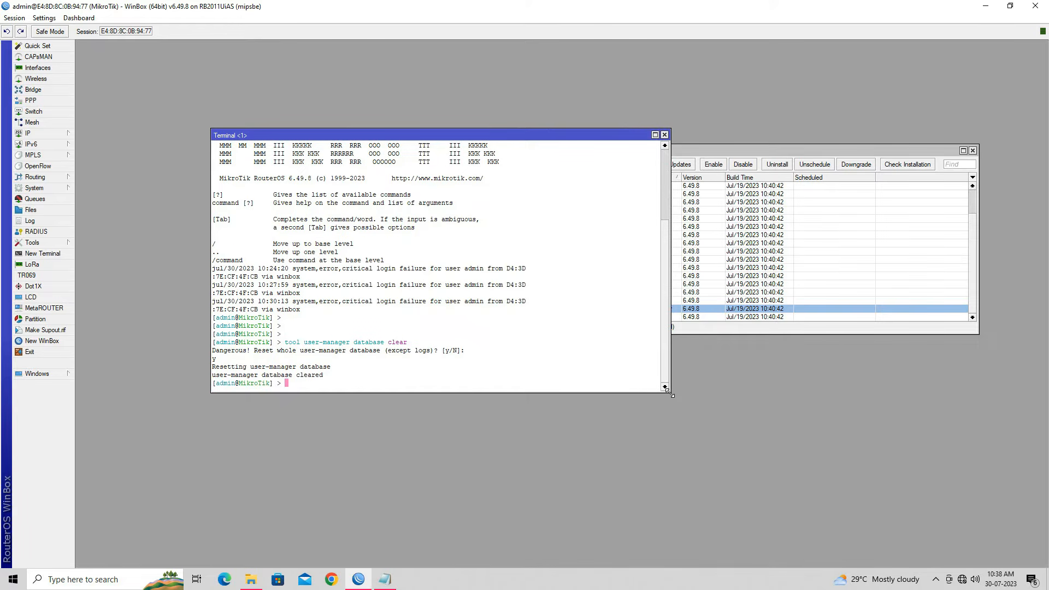
Step: Highlight the Step 5 PPP RADIUS line in the setup notes
{"action": "left_click", "coordinate": [385, 579]}
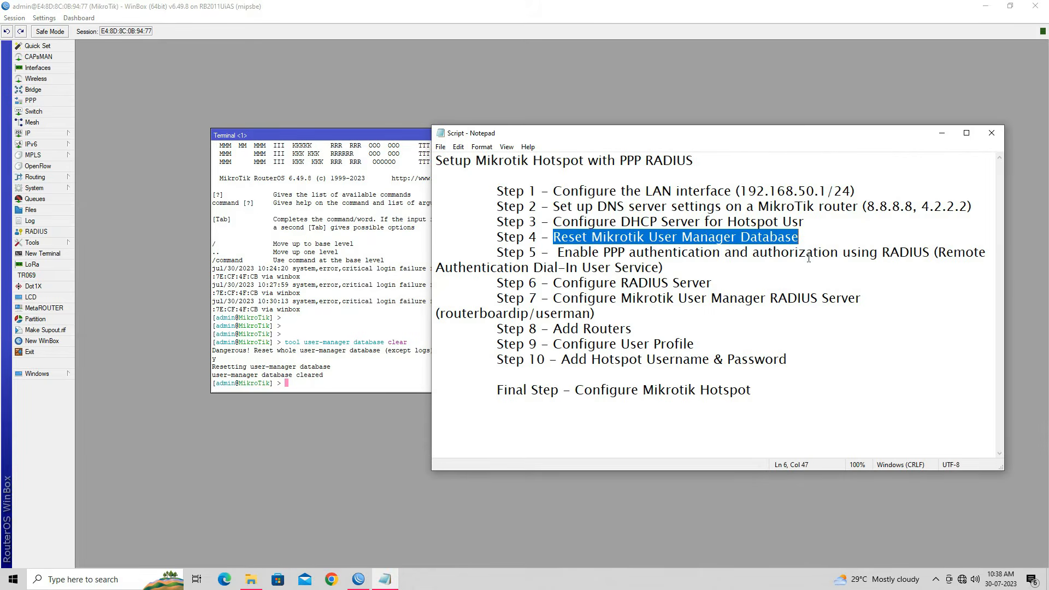
{"action": "left_click", "coordinate": [622, 245]}
{"action": "left_click_drag", "start_coordinate": [548, 252], "coordinate": [930, 253]}
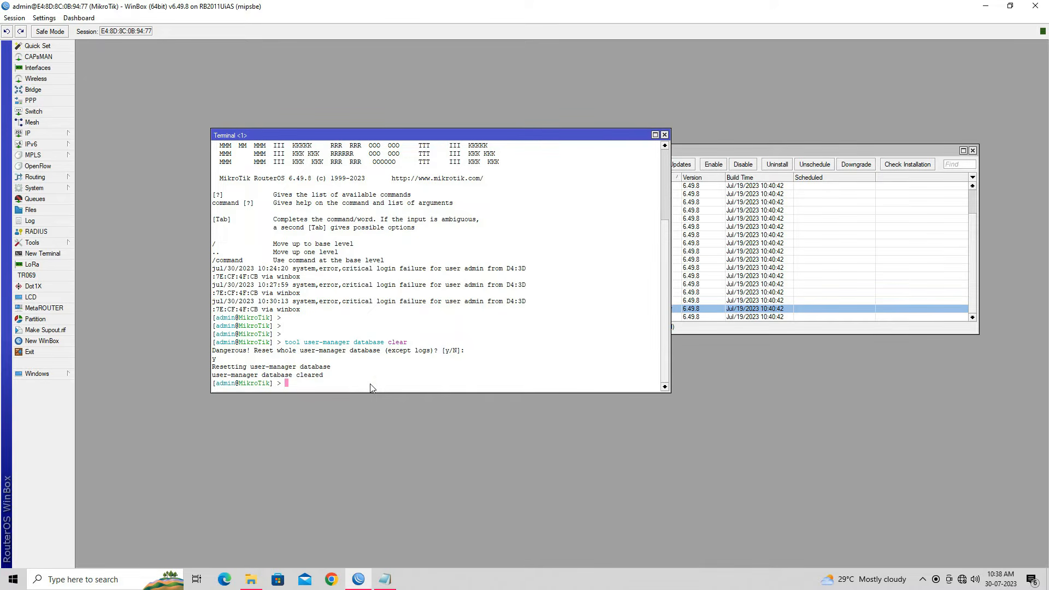
Step: Enable Use Radius in PPP Authentication & Accounting and save it
{"action": "left_click", "coordinate": [51, 101]}
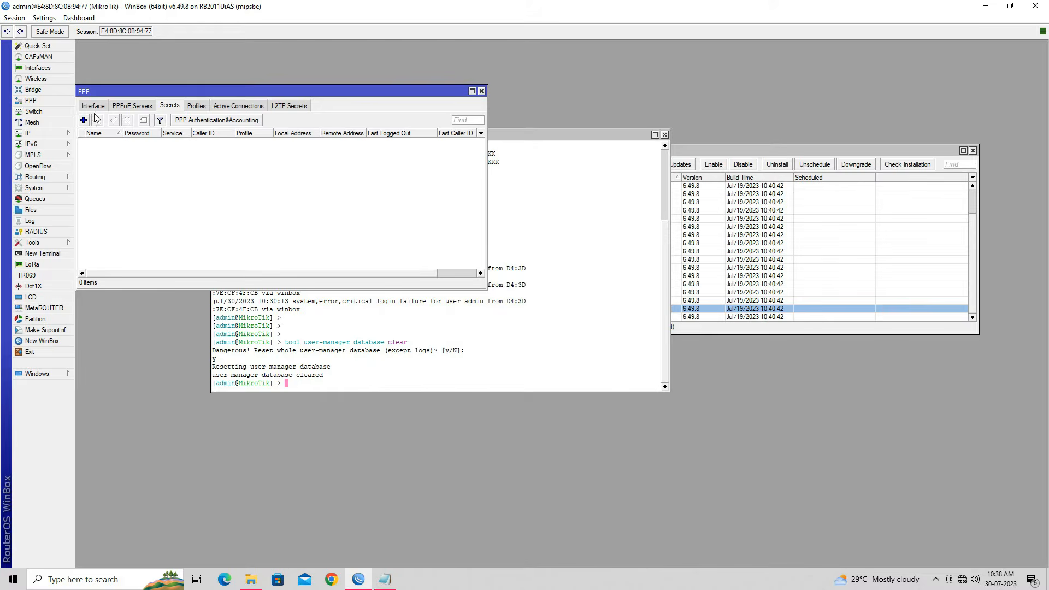
{"action": "left_click", "coordinate": [240, 123]}
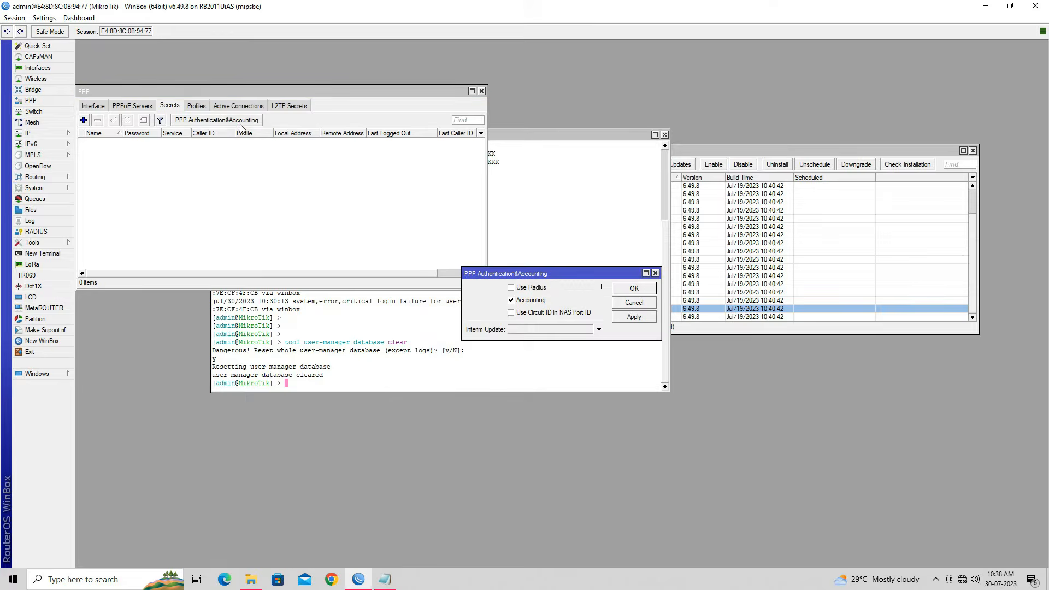
{"action": "left_click", "coordinate": [523, 290]}
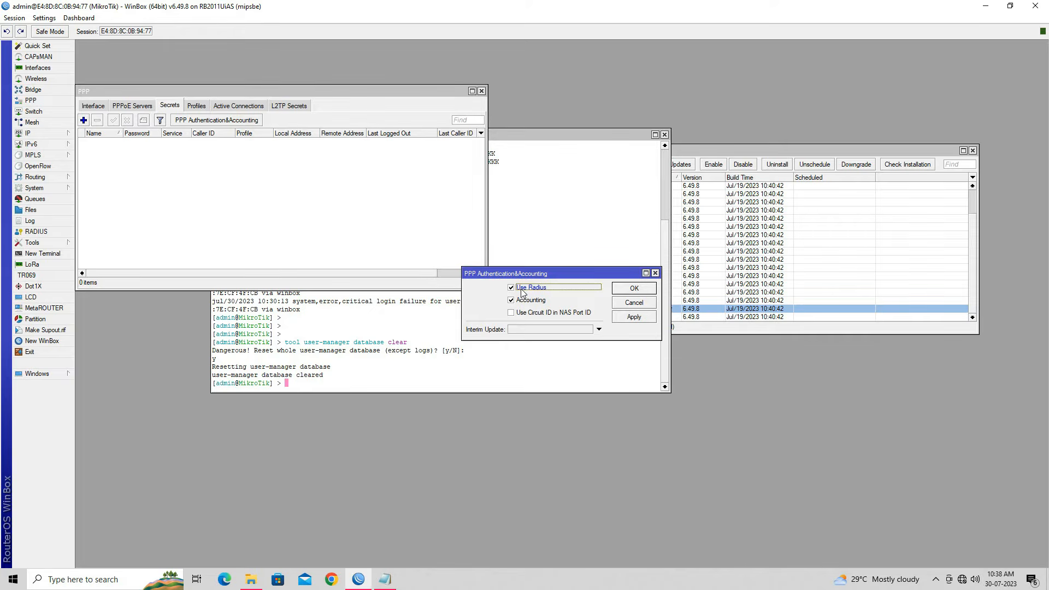
{"action": "left_click", "coordinate": [633, 318]}
{"action": "left_click", "coordinate": [633, 290]}
Step: Close the PPP, Terminal and Package List windows
{"action": "left_click", "coordinate": [481, 91]}
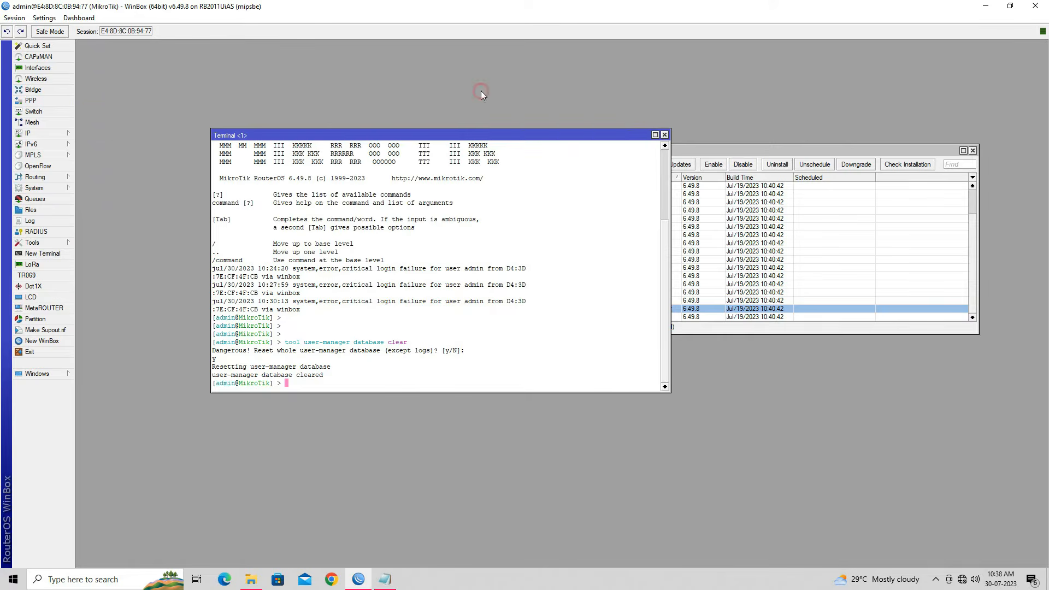
{"action": "left_click", "coordinate": [664, 135]}
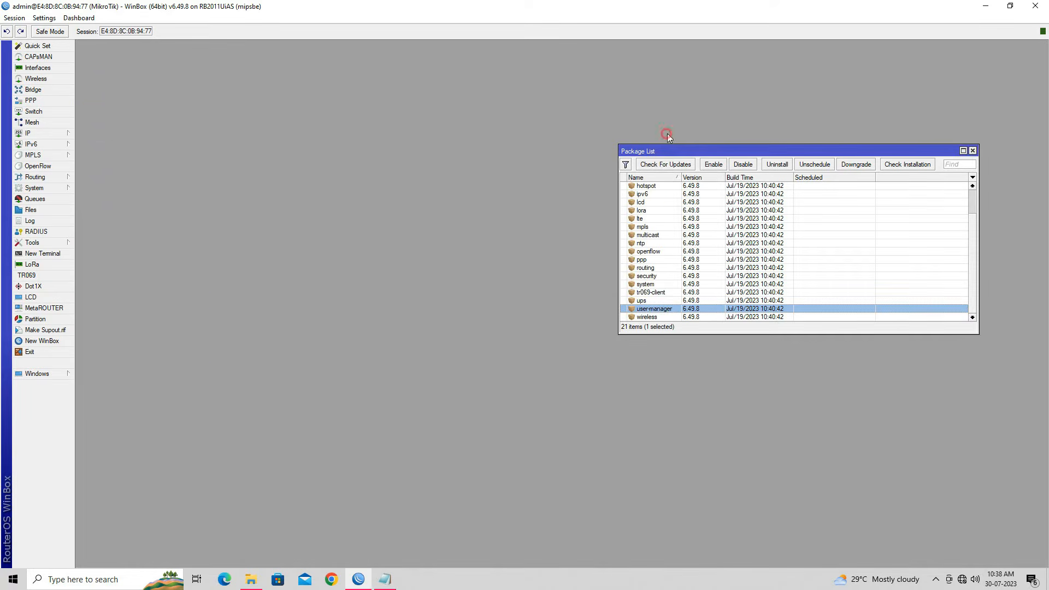
{"action": "left_click", "coordinate": [972, 151]}
Step: Following Step 6 of the notes, add a ppp and hotspot RADIUS server at 127.0.0.1
{"action": "left_click", "coordinate": [385, 578]}
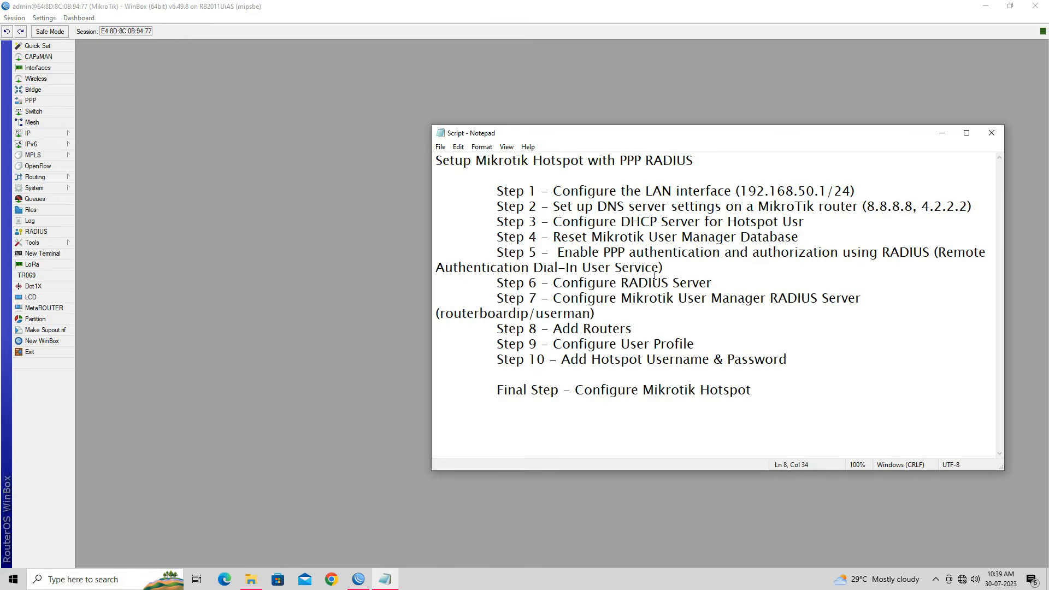
{"action": "left_click_drag", "start_coordinate": [498, 282], "coordinate": [713, 280]}
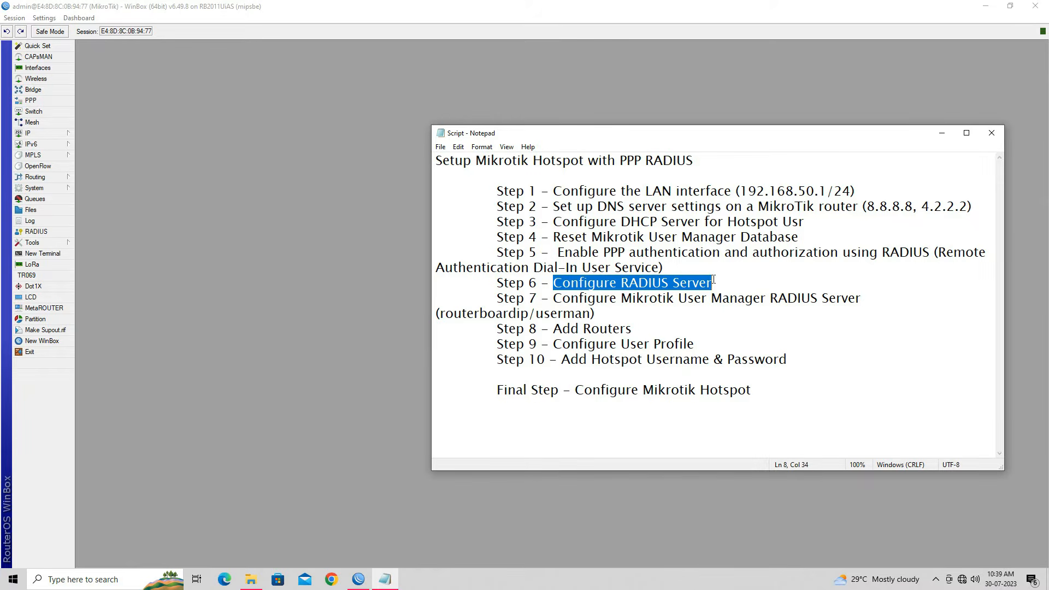
{"action": "left_click", "coordinate": [47, 233]}
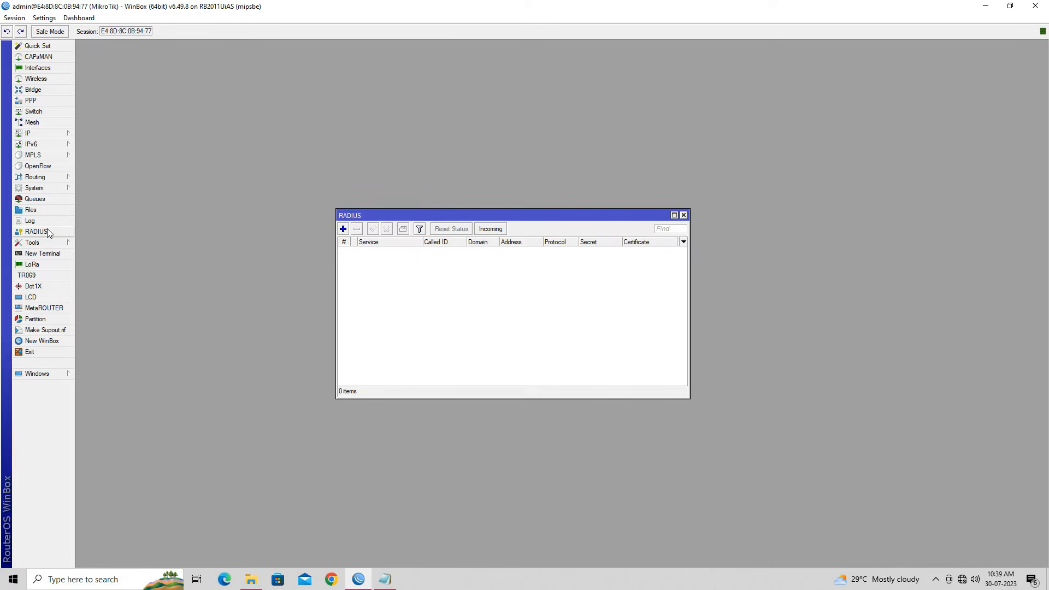
{"action": "left_click", "coordinate": [343, 229]}
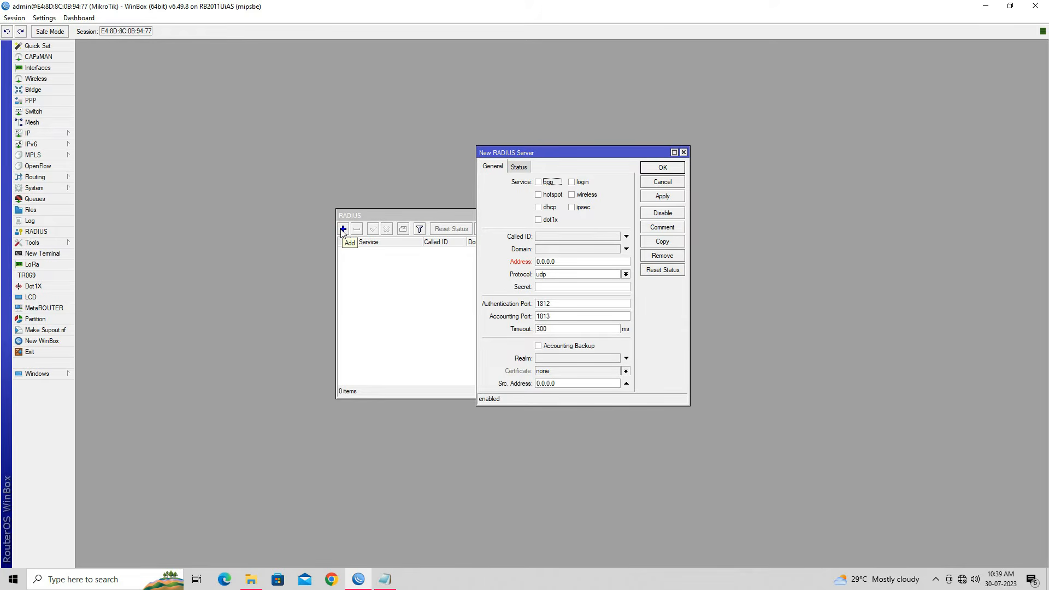
{"action": "left_click", "coordinate": [539, 182]}
{"action": "left_click", "coordinate": [539, 195]}
{"action": "left_click_drag", "start_coordinate": [575, 260], "coordinate": [535, 263]}
{"action": "type", "text": "127"}
{"action": "left_click", "coordinate": [597, 288]}
{"action": "left_click", "coordinate": [660, 196]}
{"action": "left_click", "coordinate": [659, 170]}
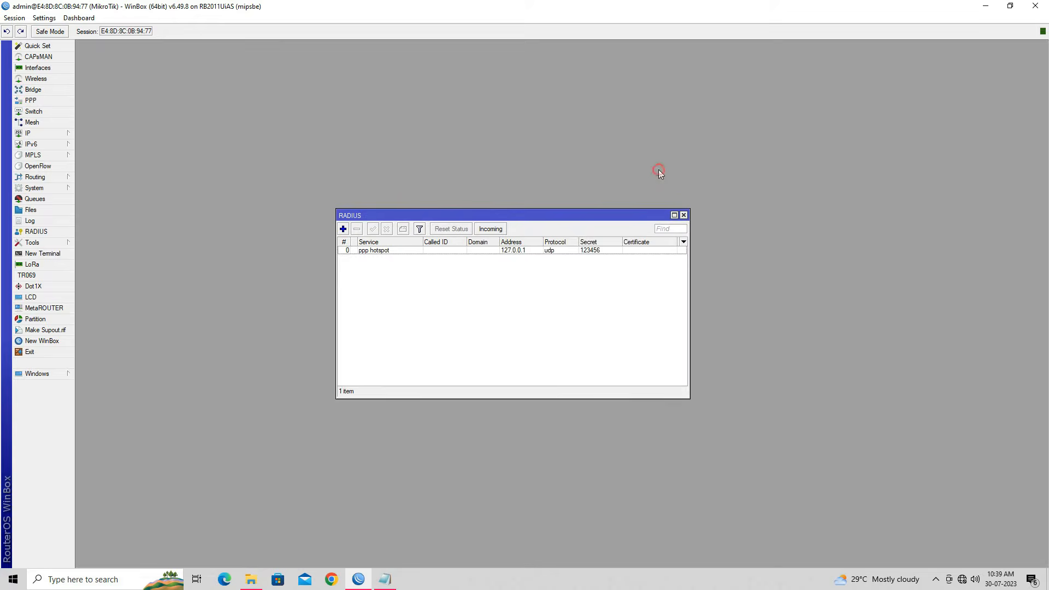
Step: Enable incoming RADIUS Accept on port 3799 and close the RADIUS list
{"action": "left_click", "coordinate": [455, 251]}
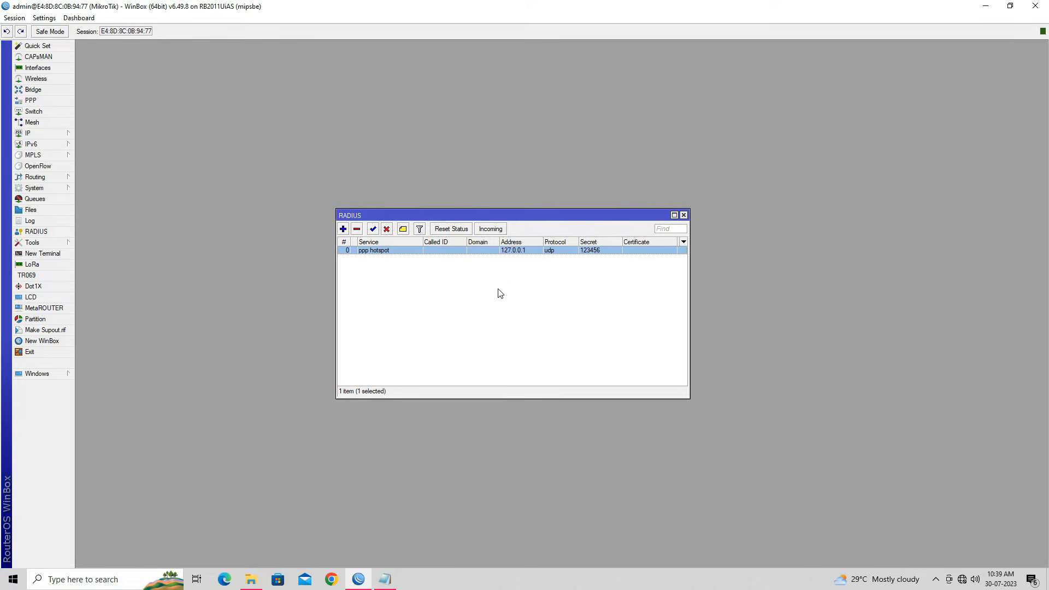
{"action": "left_click", "coordinate": [499, 293]}
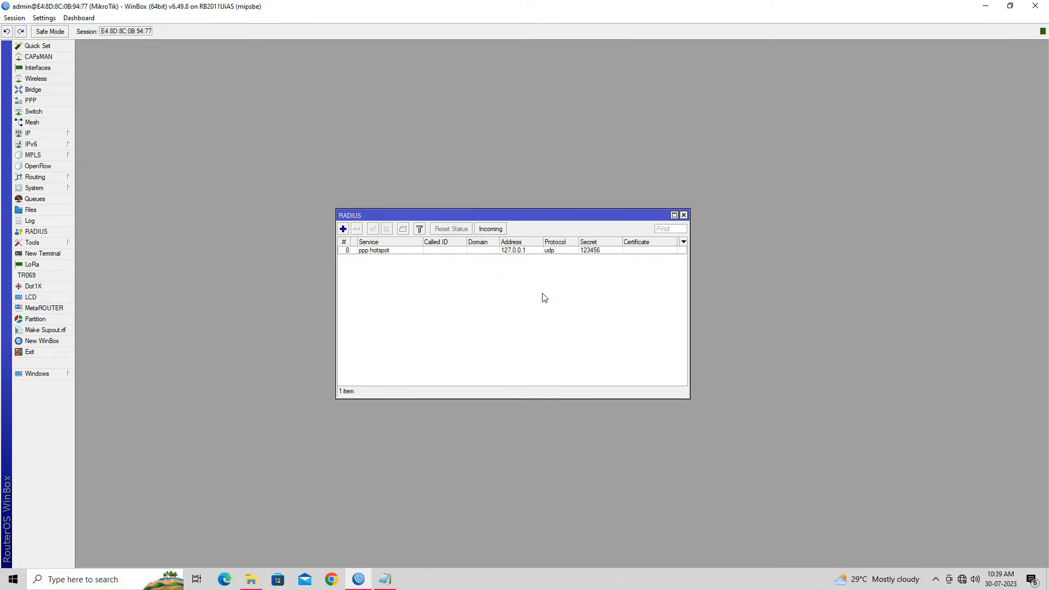
{"action": "left_click", "coordinate": [499, 230]}
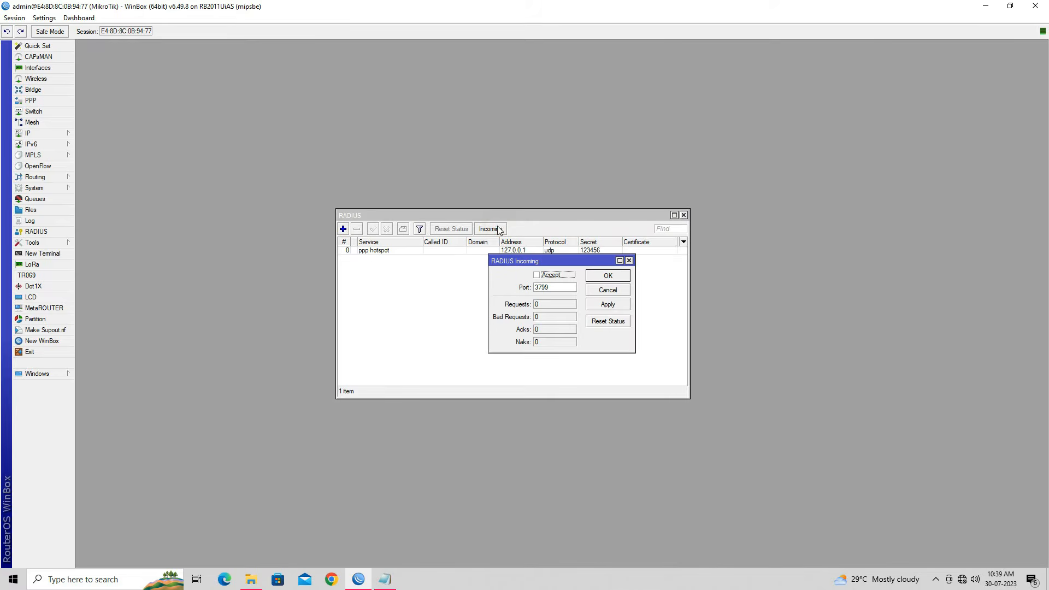
{"action": "left_click", "coordinate": [551, 280]}
{"action": "left_click", "coordinate": [621, 305]}
{"action": "left_click", "coordinate": [609, 276]}
{"action": "left_click", "coordinate": [682, 216]}
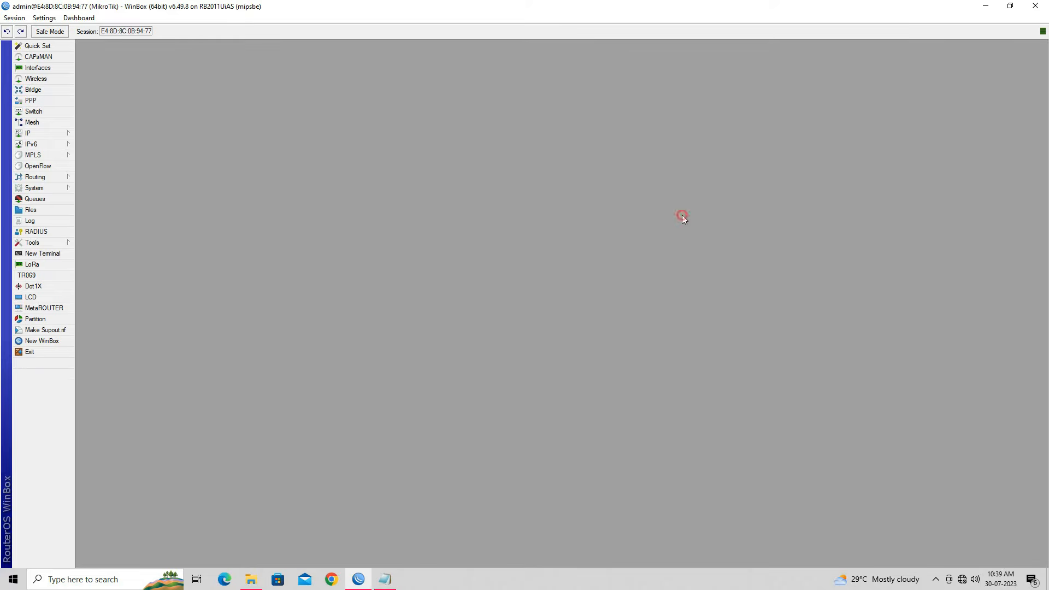
Step: Minimise WinBox and highlight the Step 7 heading in the setup notes
{"action": "left_click", "coordinate": [985, 6]}
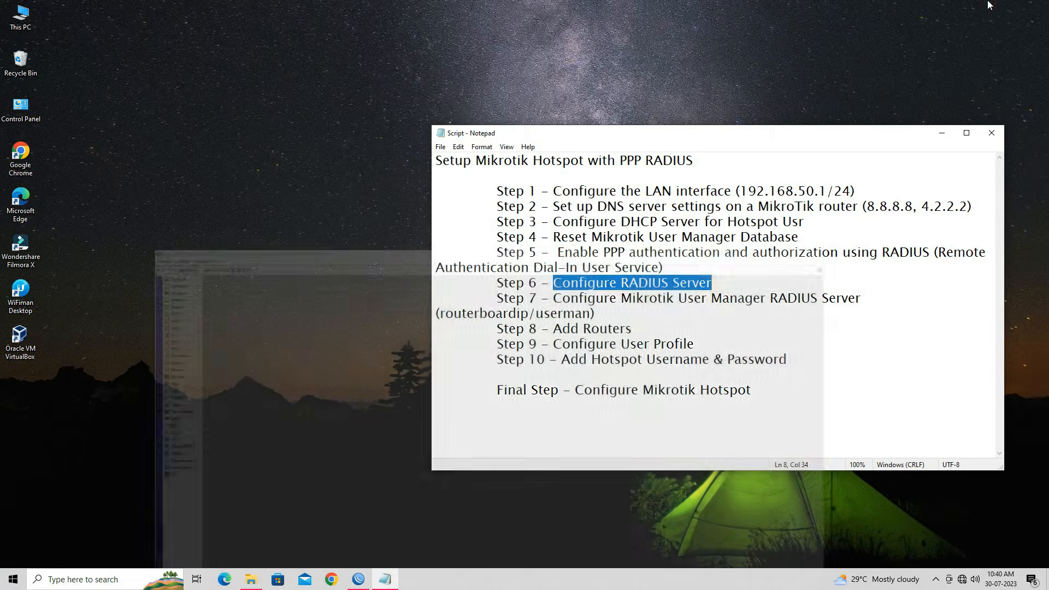
{"action": "left_click", "coordinate": [769, 330]}
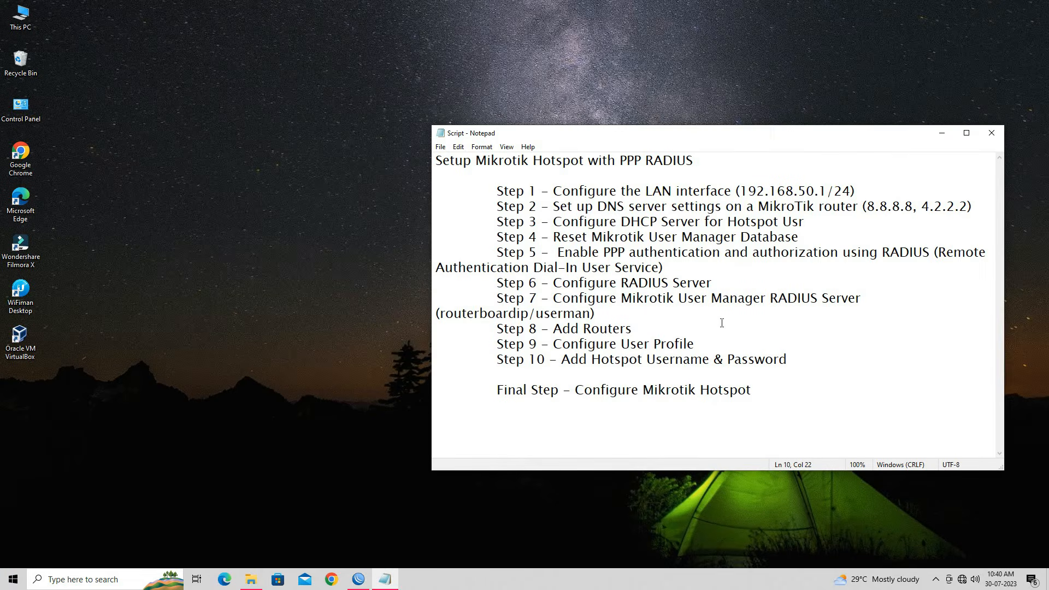
{"action": "left_click_drag", "start_coordinate": [552, 298], "coordinate": [864, 298]}
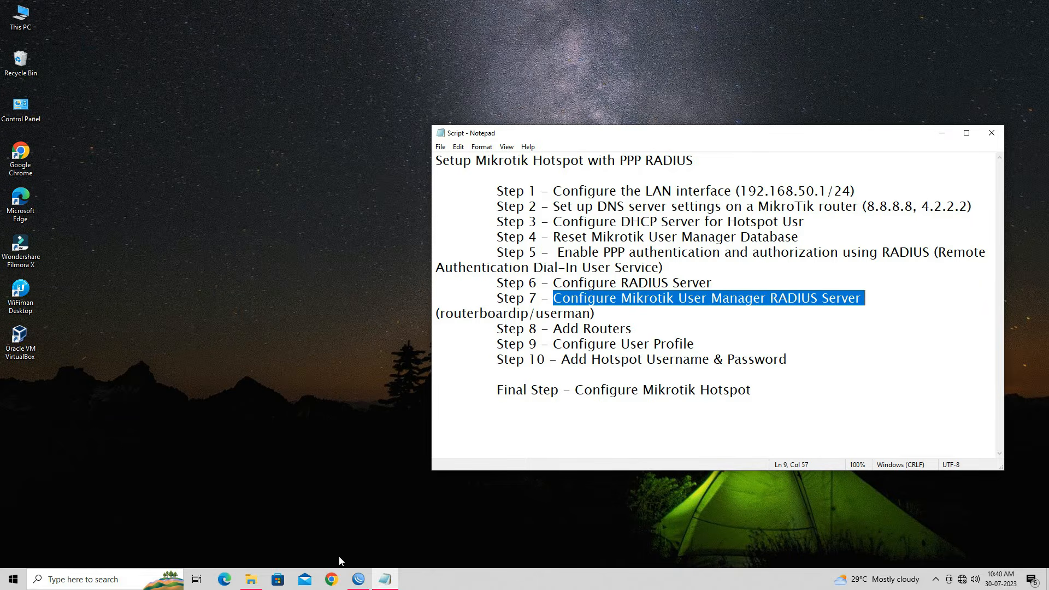
Step: Open the 192.168.50.1/24 entry in IP > Addresses and select its IP for use in Chrome
{"action": "left_click", "coordinate": [340, 582]}
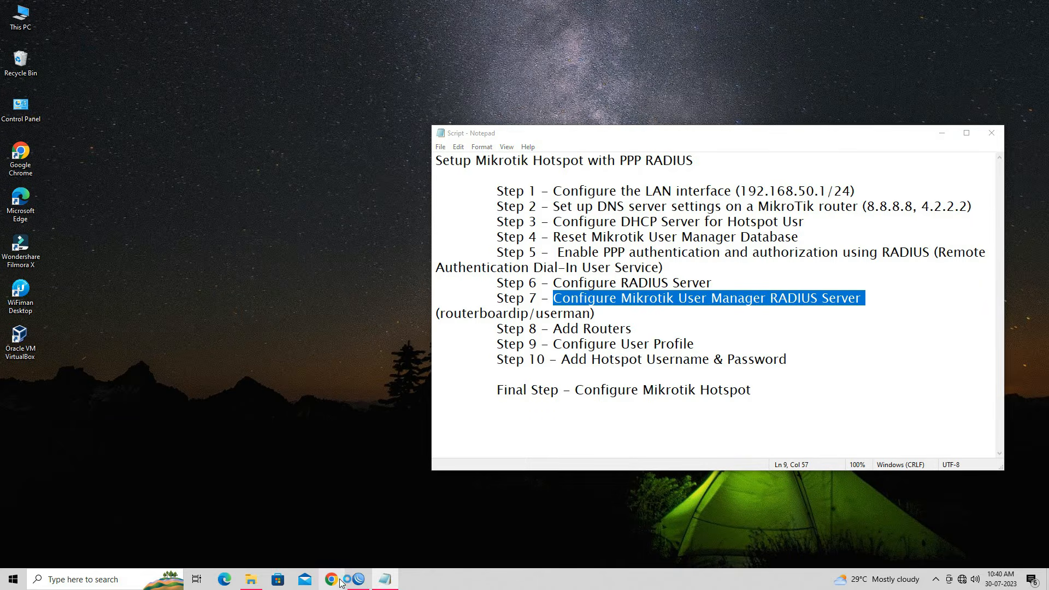
{"action": "left_click", "coordinate": [348, 585]}
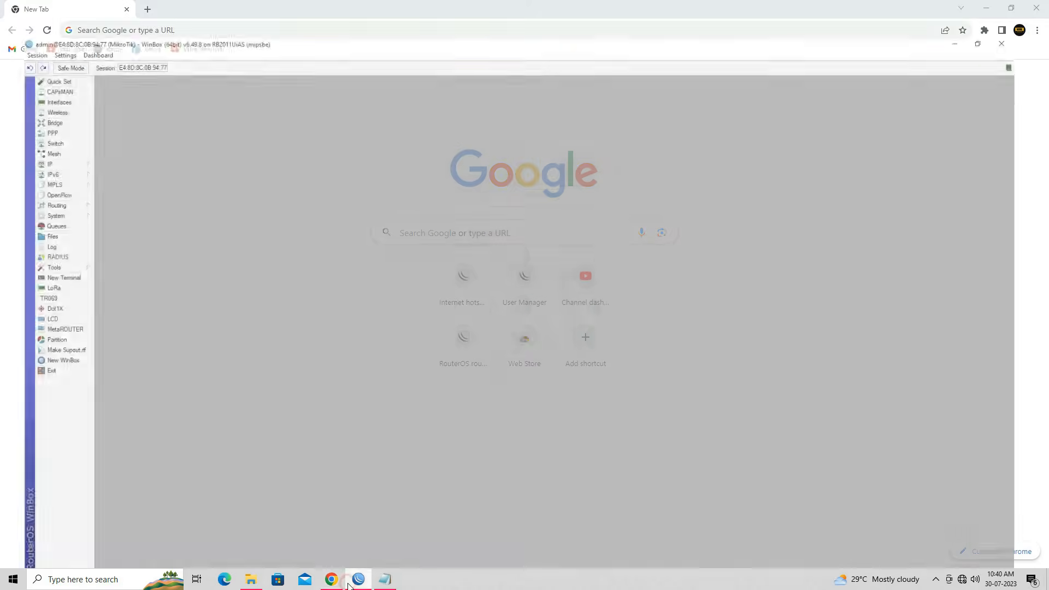
{"action": "left_click", "coordinate": [1012, 6]}
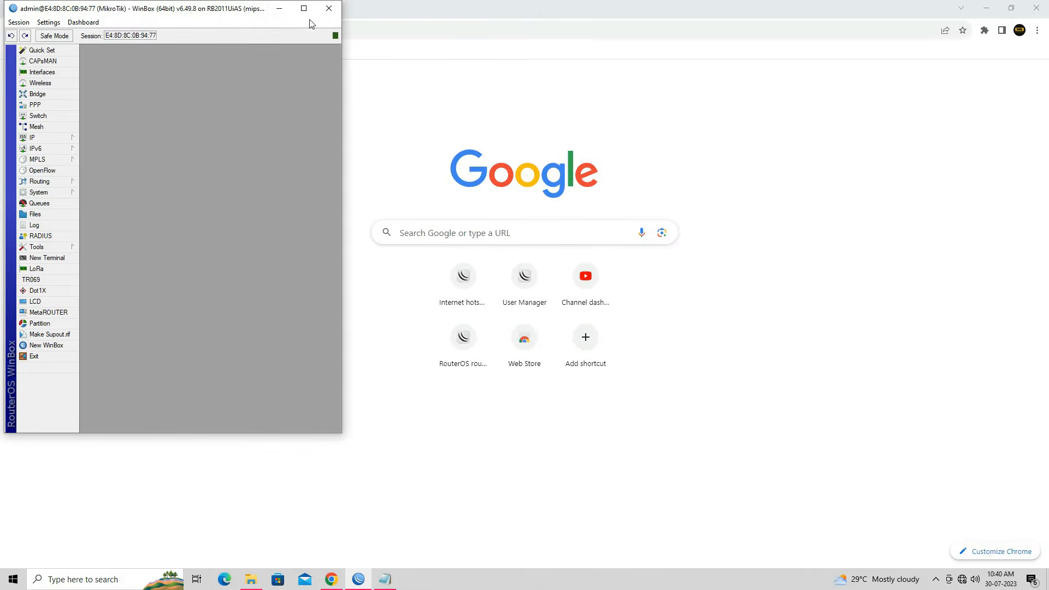
{"action": "left_click_drag", "start_coordinate": [212, 8], "coordinate": [676, 90]}
{"action": "left_click", "coordinate": [498, 220]}
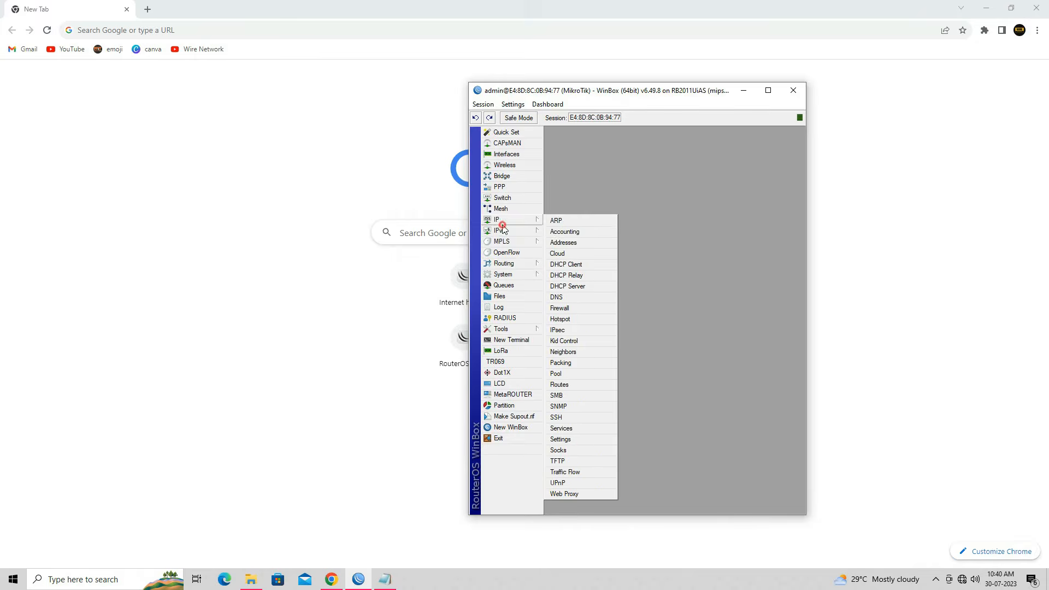
{"action": "left_click", "coordinate": [560, 241]}
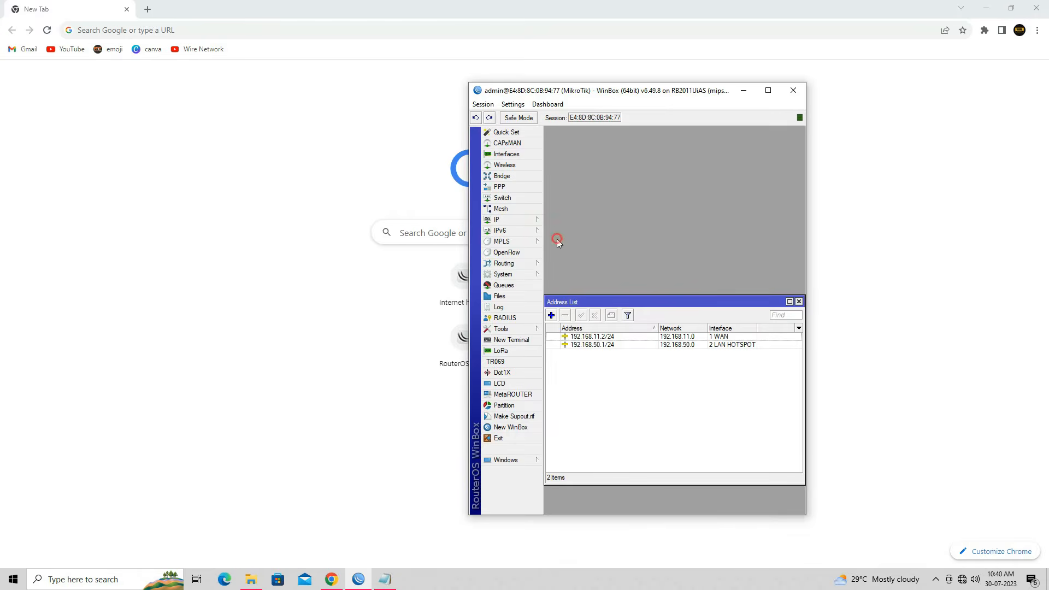
{"action": "double_click", "coordinate": [609, 346]}
{"action": "left_click", "coordinate": [709, 346]}
{"action": "left_click_drag", "start_coordinate": [711, 346], "coordinate": [676, 345]}
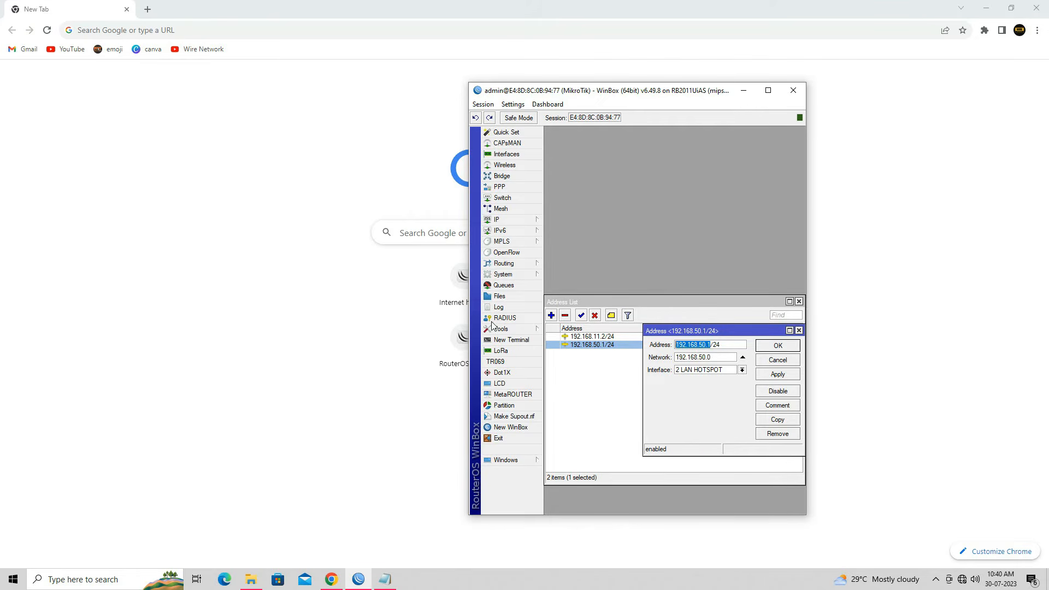
{"action": "left_click", "coordinate": [153, 37]}
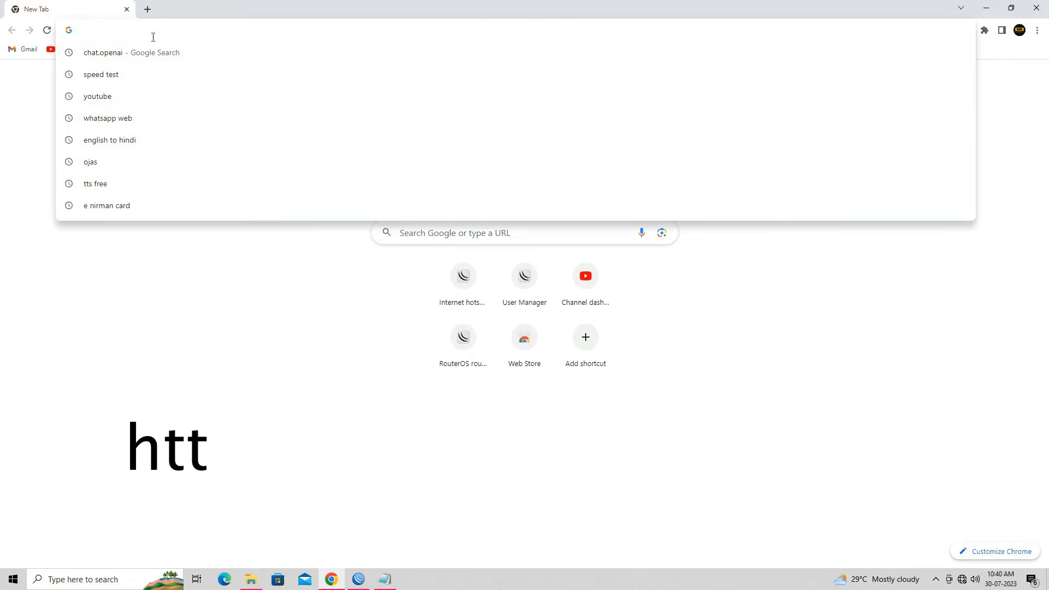
Step: Load 192.168.50.1/userman in Chrome and reload it after the unreachable-site error
{"action": "type", "text": "192.168.85"}
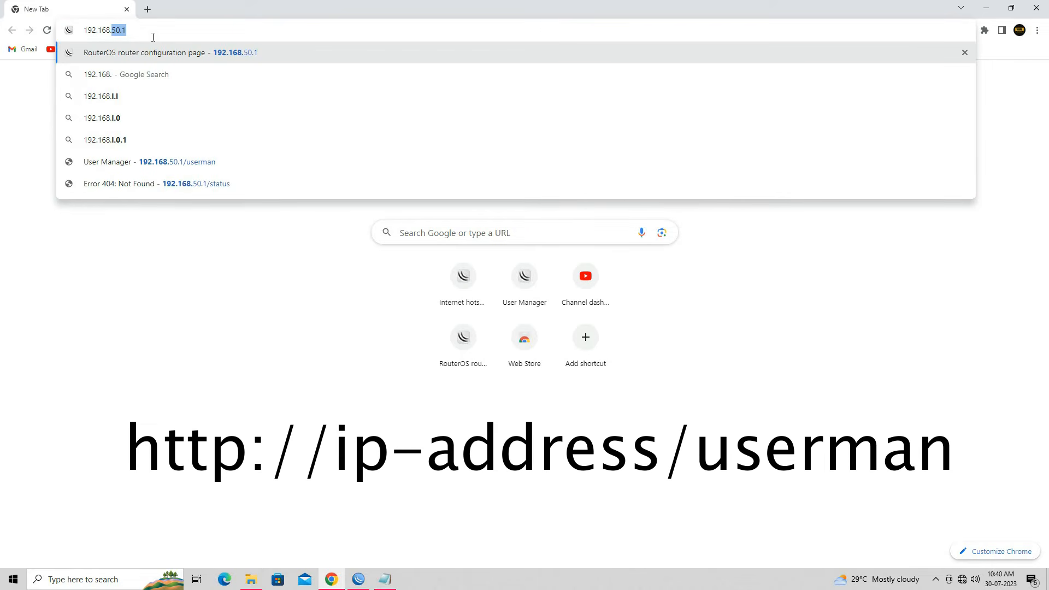
{"action": "key", "text": "BackSpace"}
{"action": "key", "text": "BackSpace"}
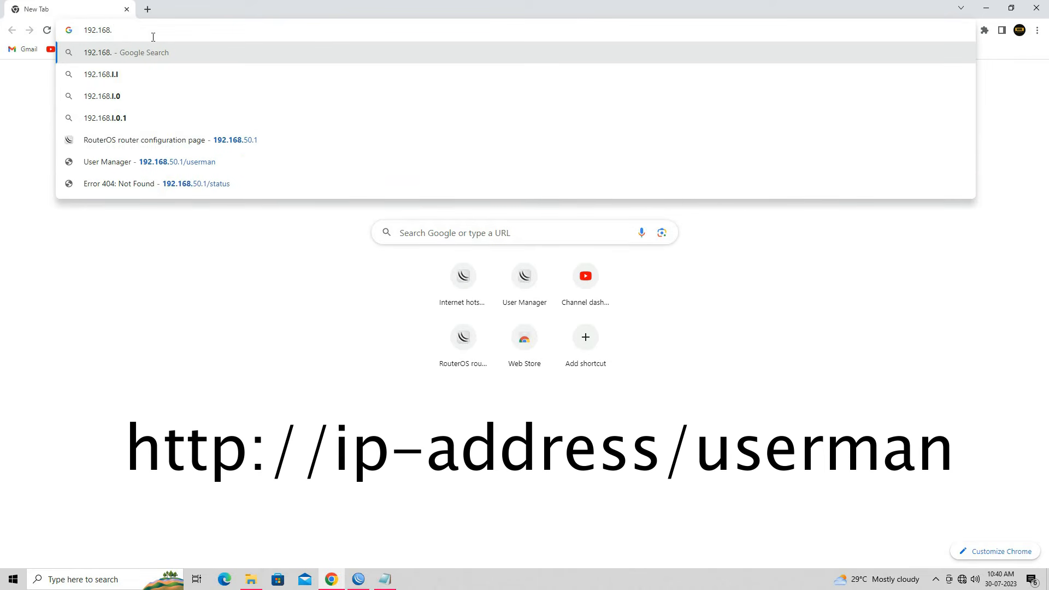
{"action": "type", "text": "50.1/"}
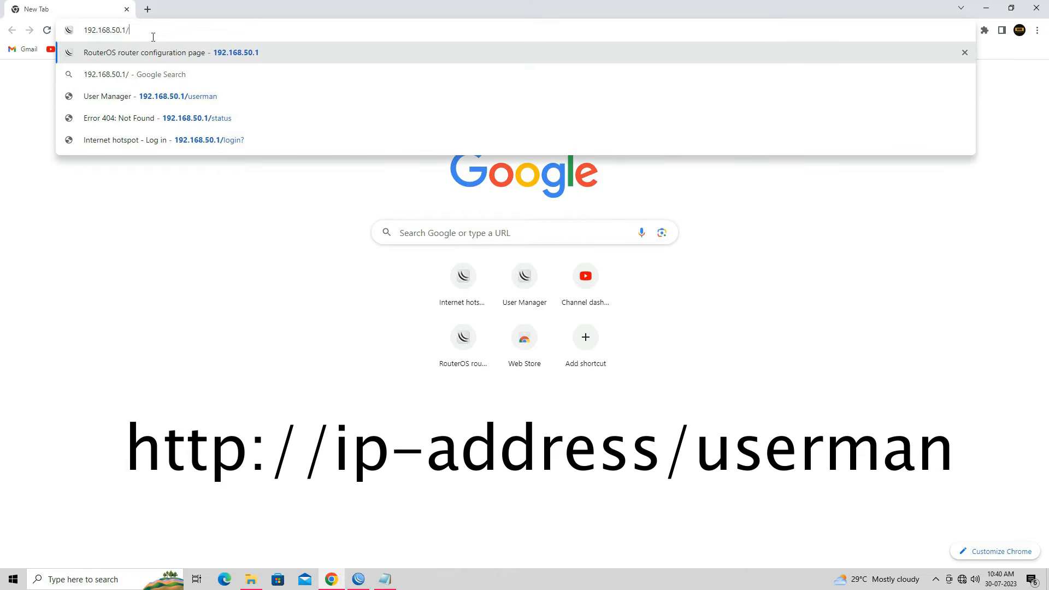
{"action": "type", "text": "userman"}
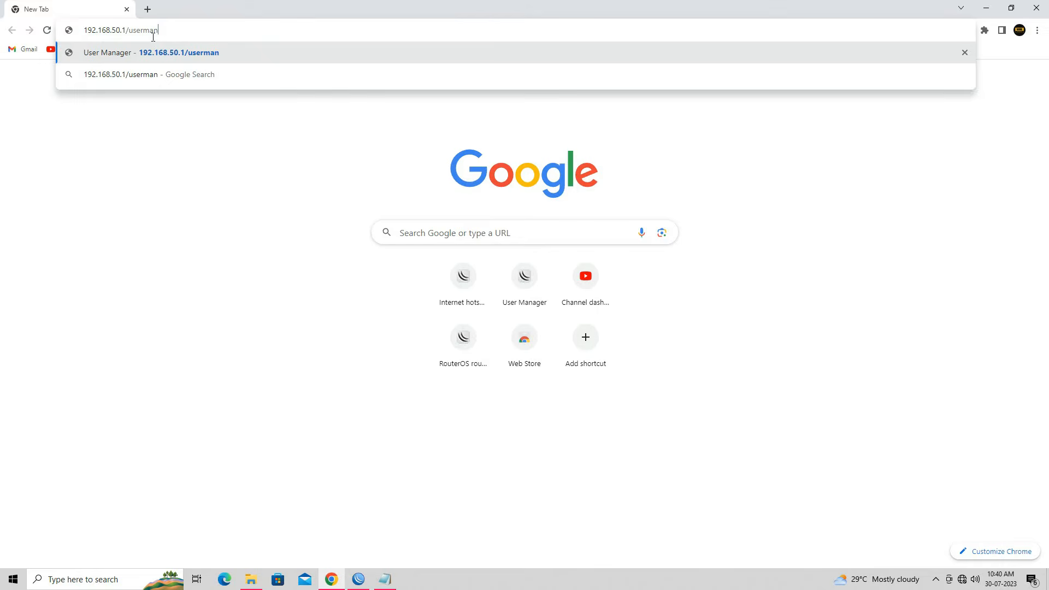
{"action": "key", "text": "Return"}
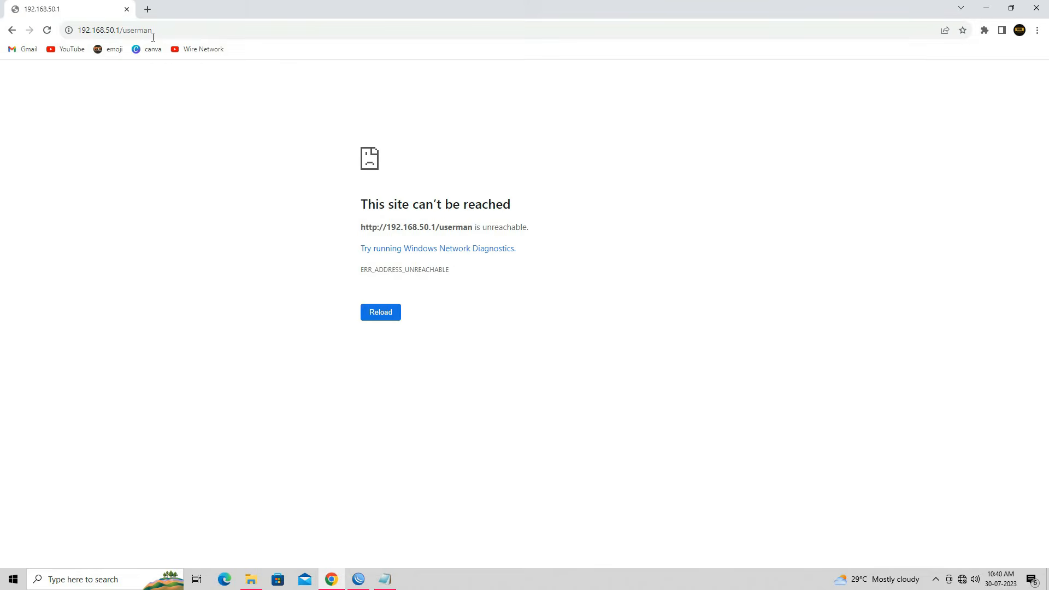
{"action": "left_click", "coordinate": [153, 37]}
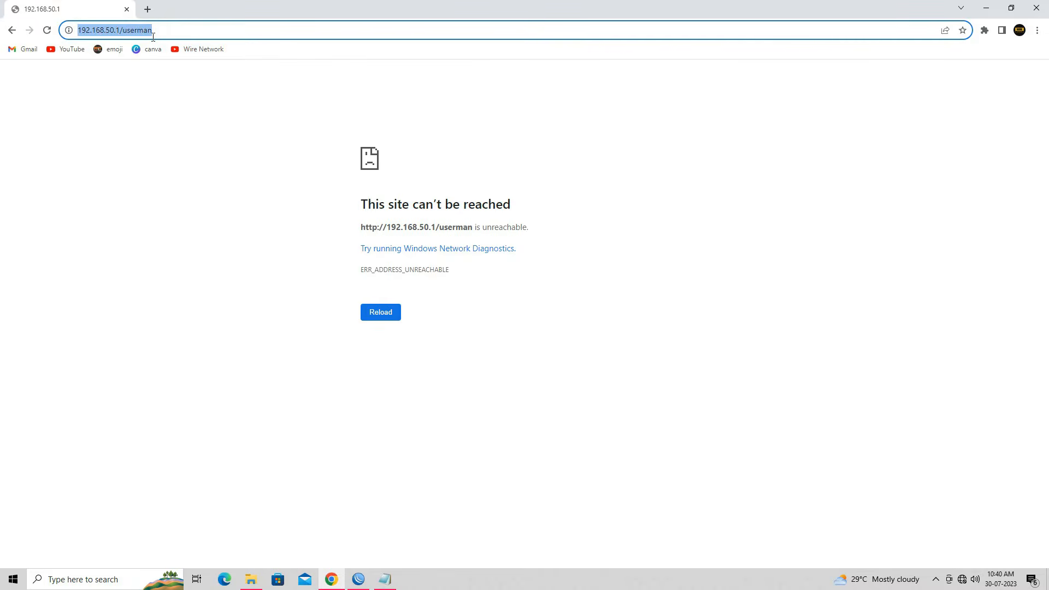
{"action": "key", "text": "Return"}
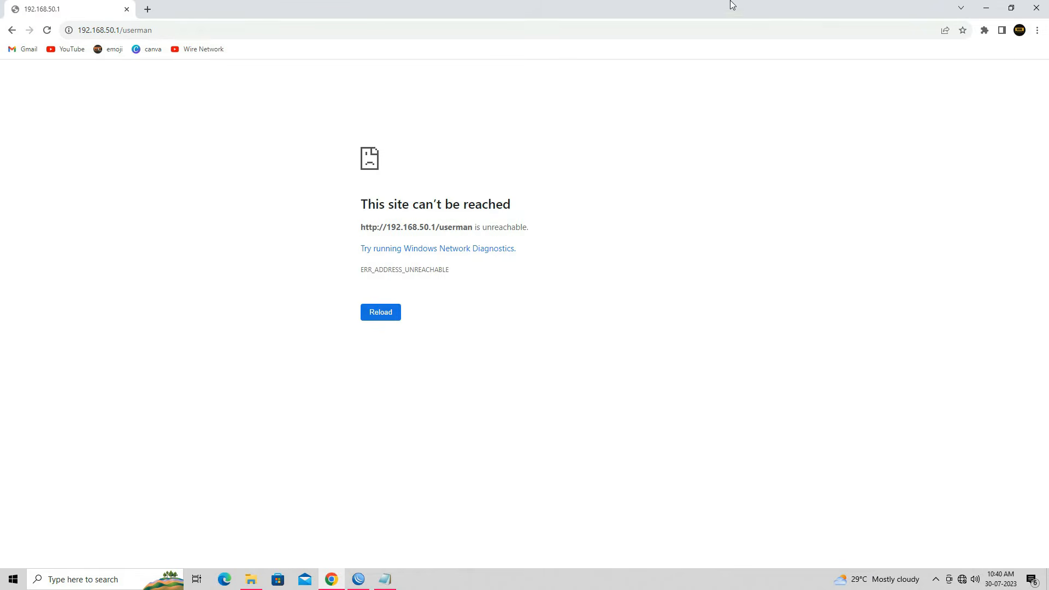
Step: Re-enable the Ethernet adapter in Network Connections, opened via ncpa.cpl
{"action": "left_click", "coordinate": [983, 12]}
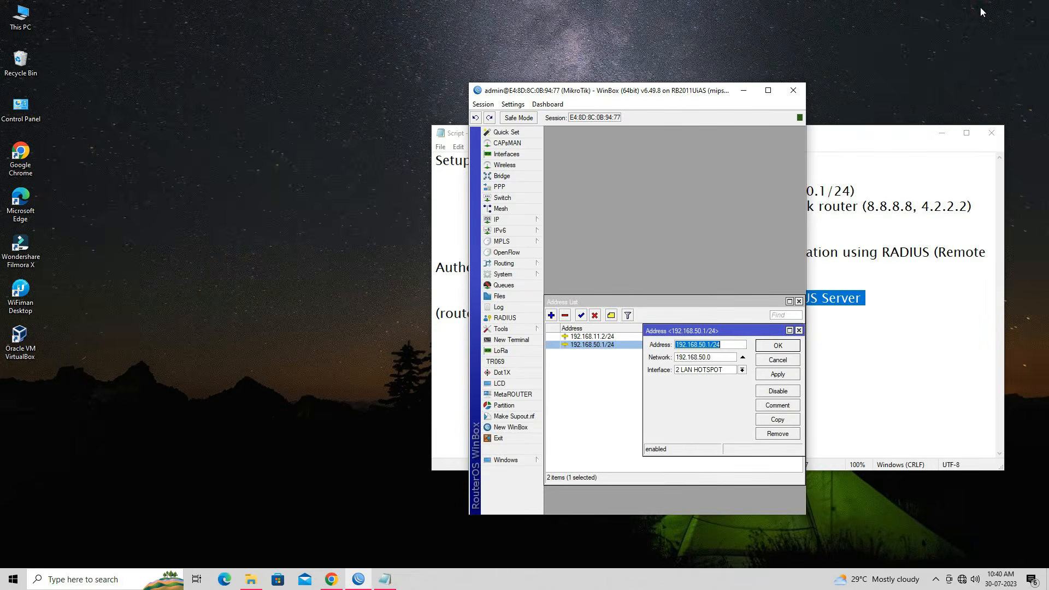
{"action": "key", "text": "super+r"}
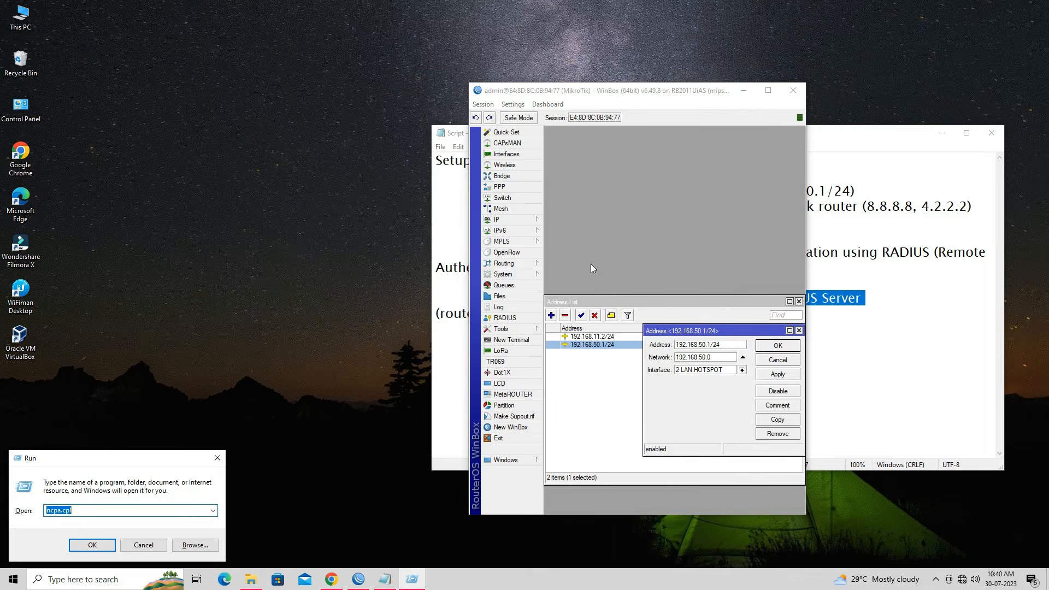
{"action": "type", "text": "nc"}
{"action": "key", "text": "Down"}
{"action": "key", "text": "Down"}
{"action": "key", "text": "Down"}
{"action": "key", "text": "Return"}
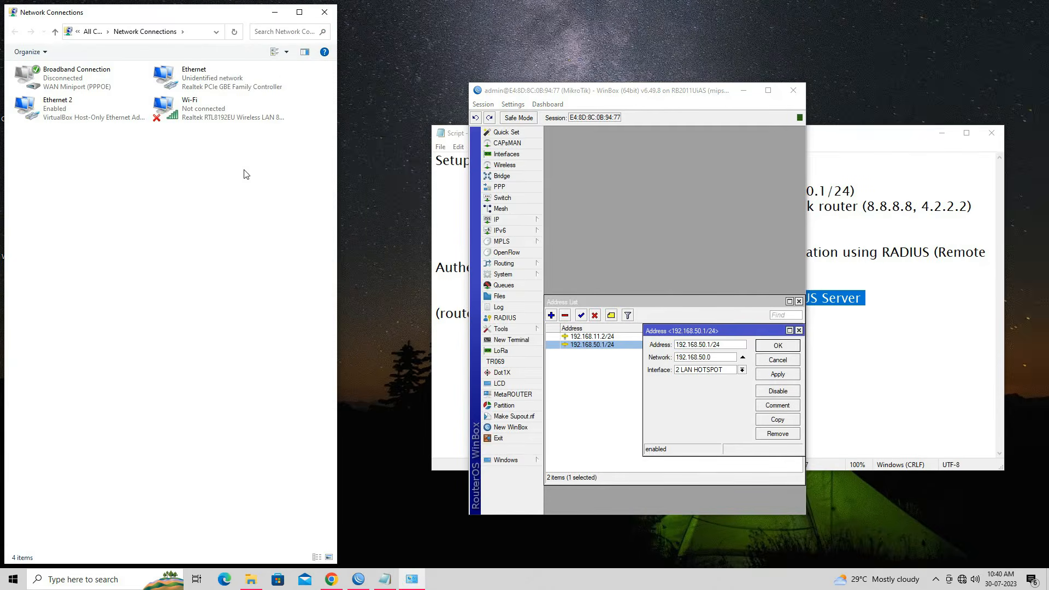
{"action": "left_click", "coordinate": [229, 81]}
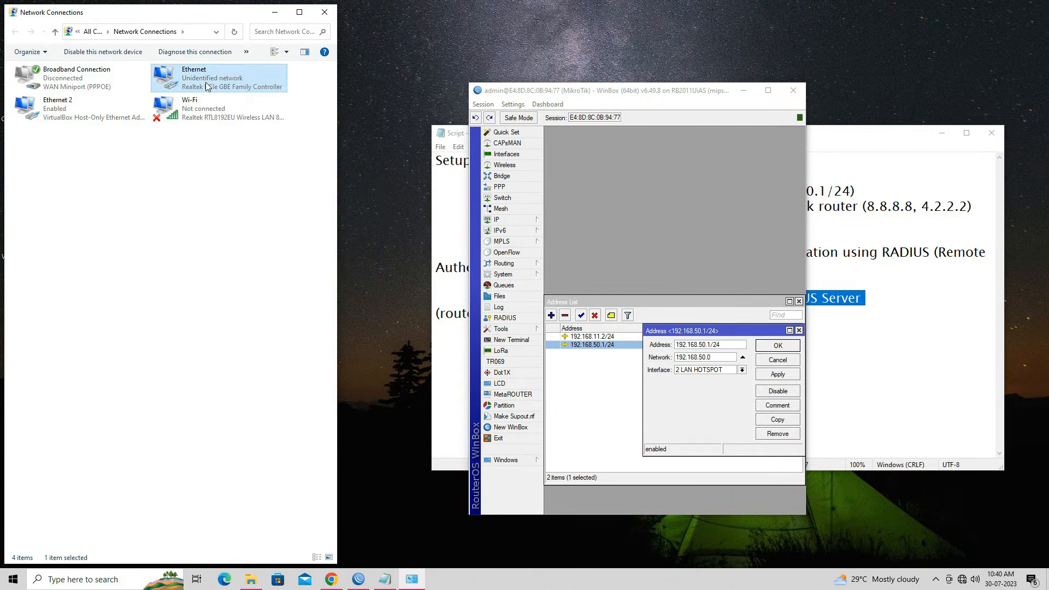
{"action": "right_click", "coordinate": [208, 87]}
{"action": "left_click", "coordinate": [225, 91]}
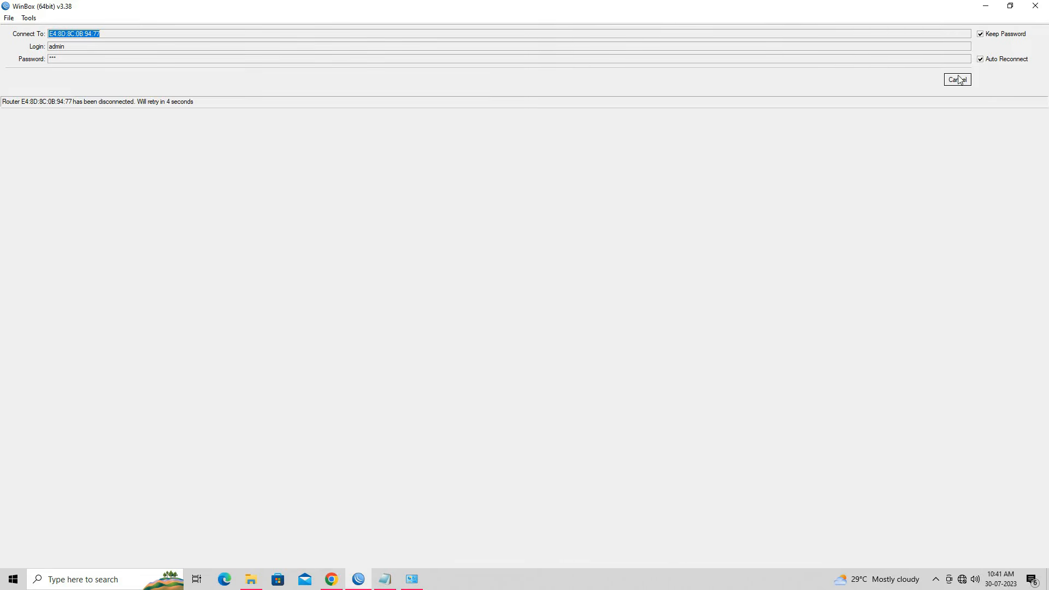
Step: Reconnect WinBox to the router, close Network Connections and return to Chrome
{"action": "left_click", "coordinate": [956, 79]}
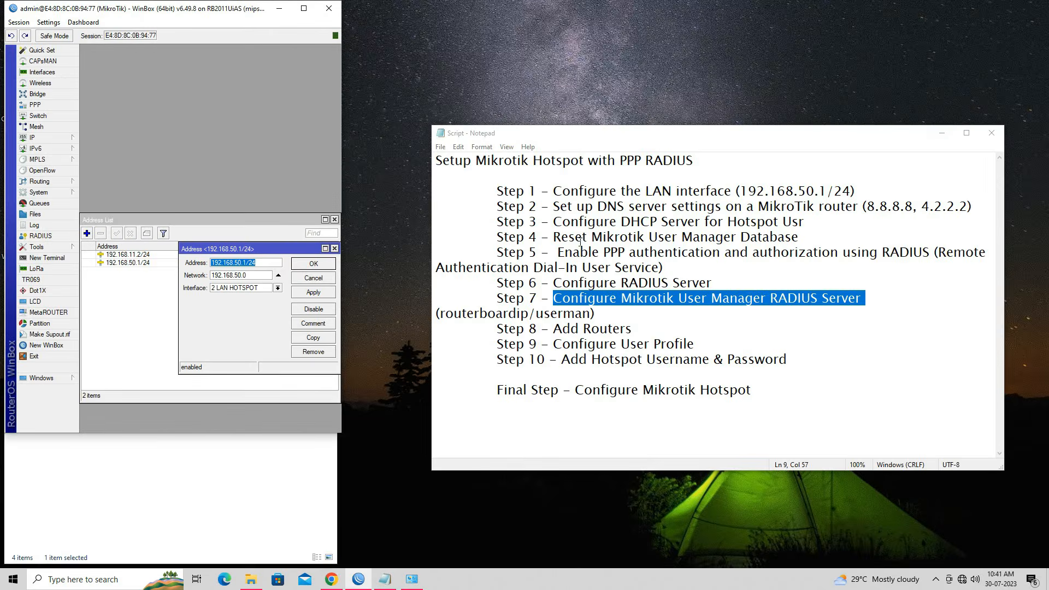
{"action": "left_click", "coordinate": [279, 9]}
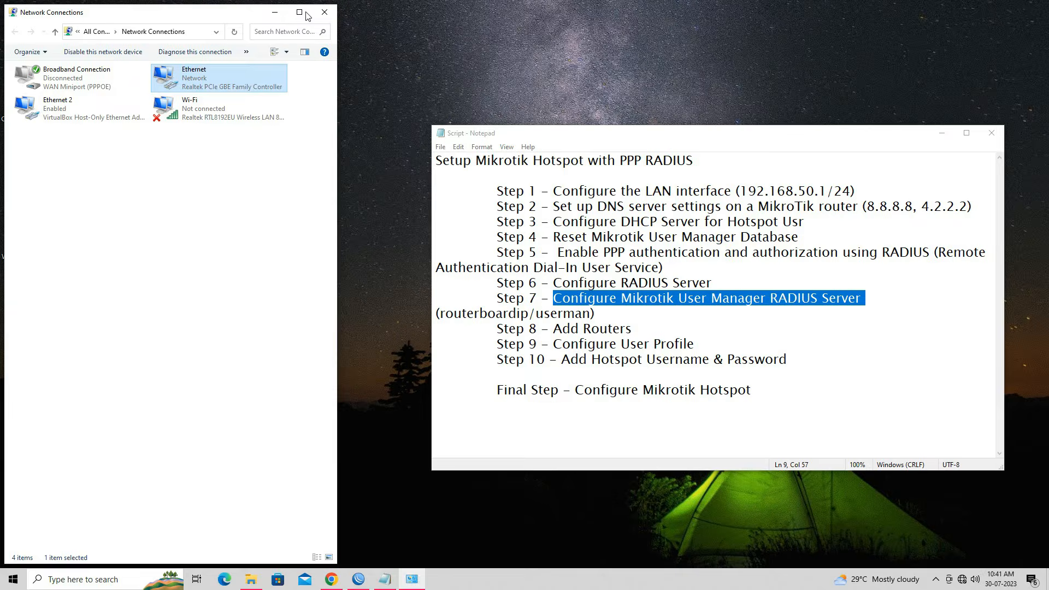
{"action": "left_click", "coordinate": [324, 12]}
{"action": "left_click", "coordinate": [331, 579]}
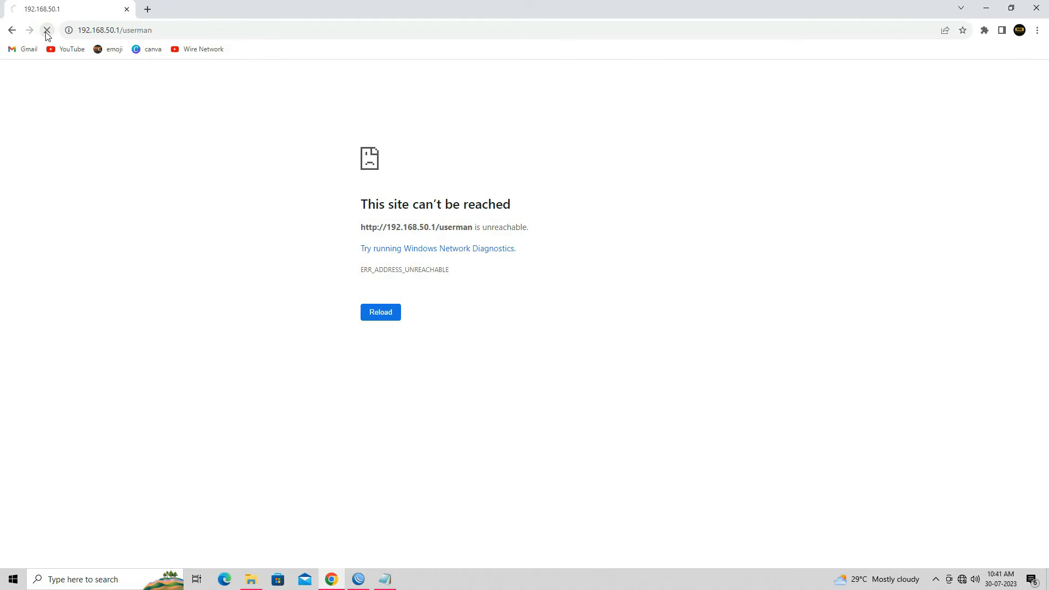
{"action": "left_click", "coordinate": [47, 30]}
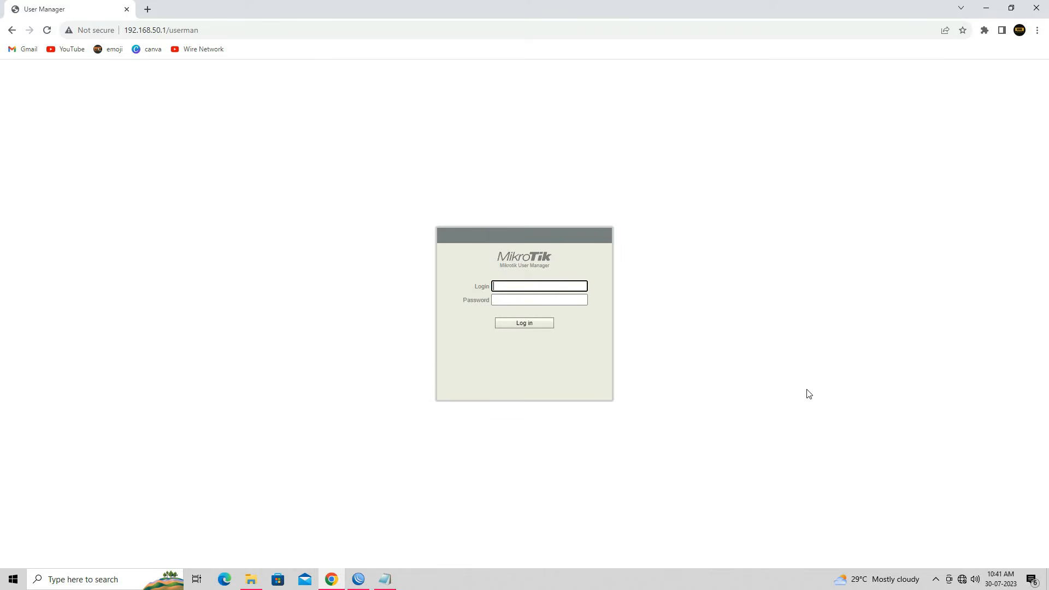
{"action": "type", "text": "admin"}
{"action": "left_click", "coordinate": [533, 325]}
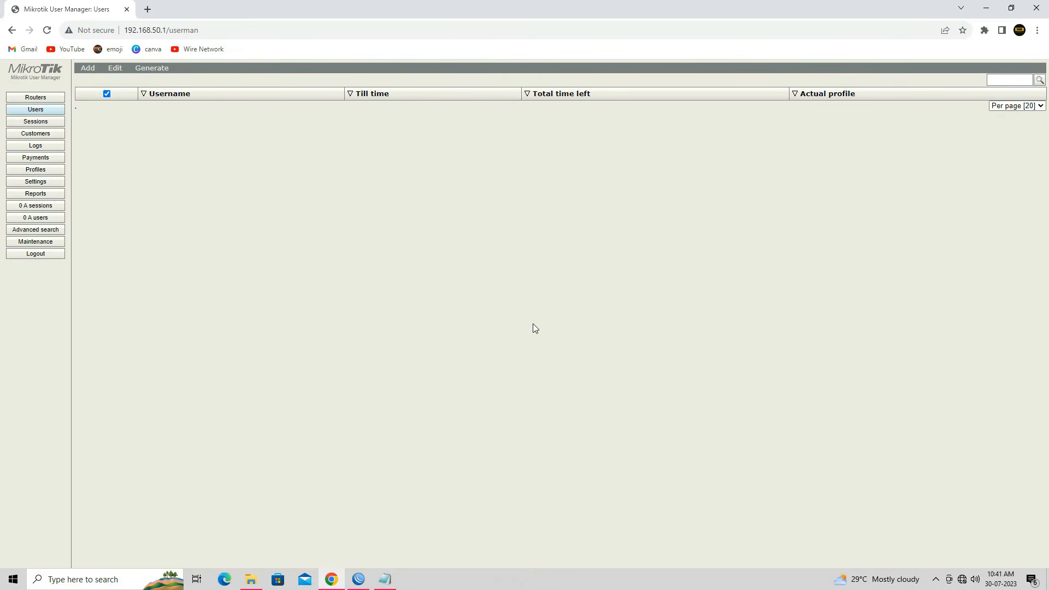
{"action": "left_click", "coordinate": [385, 580]}
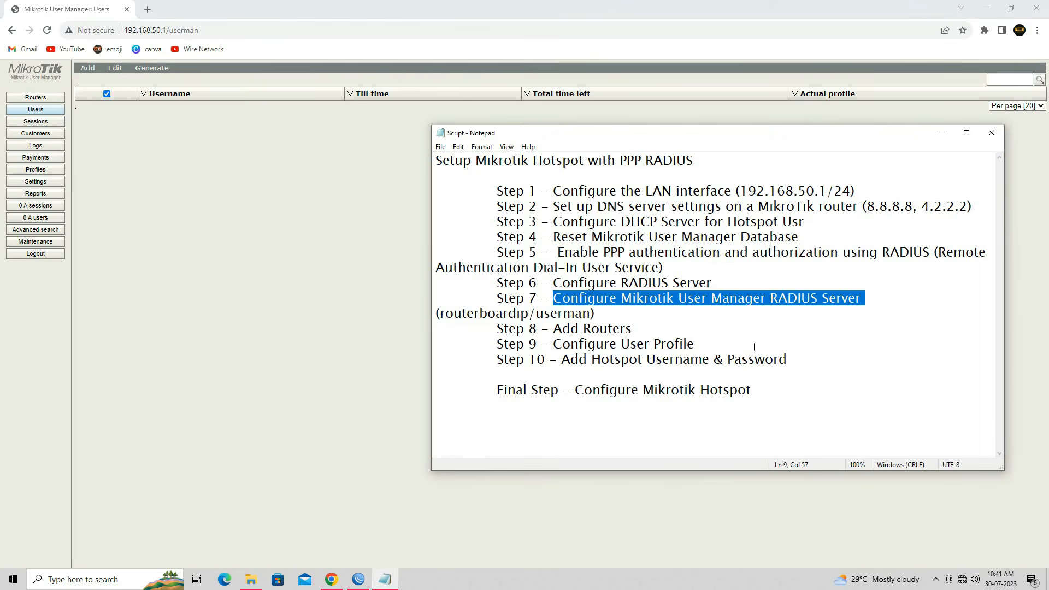
{"action": "left_click_drag", "start_coordinate": [1004, 212], "coordinate": [1044, 224]}
{"action": "left_click_drag", "start_coordinate": [792, 137], "coordinate": [665, 157]}
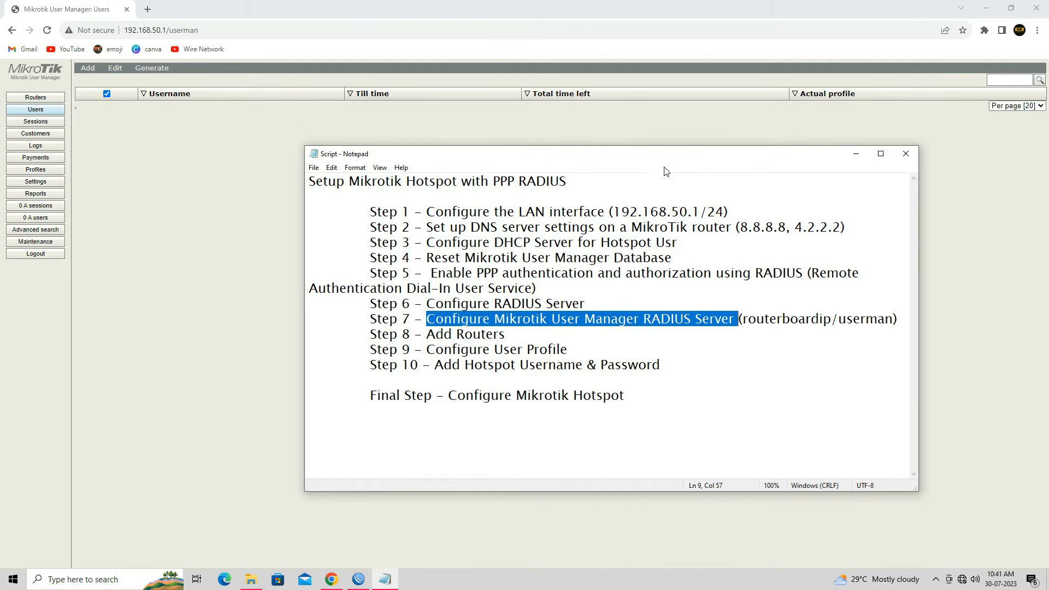
{"action": "left_click", "coordinate": [432, 335]}
{"action": "left_click_drag", "start_coordinate": [423, 335], "coordinate": [509, 332]}
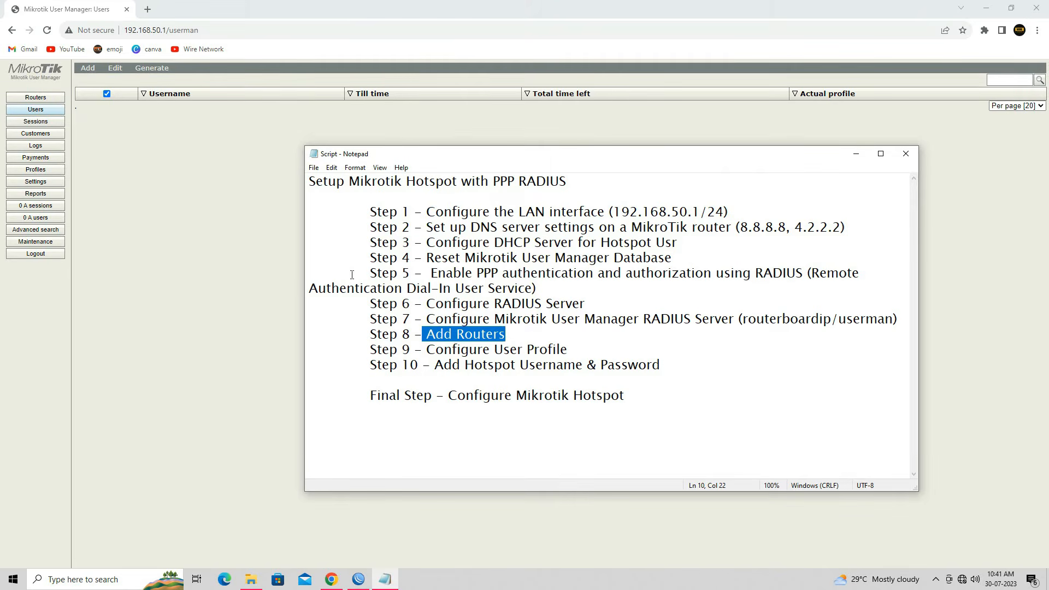
{"action": "left_click", "coordinate": [250, 208]}
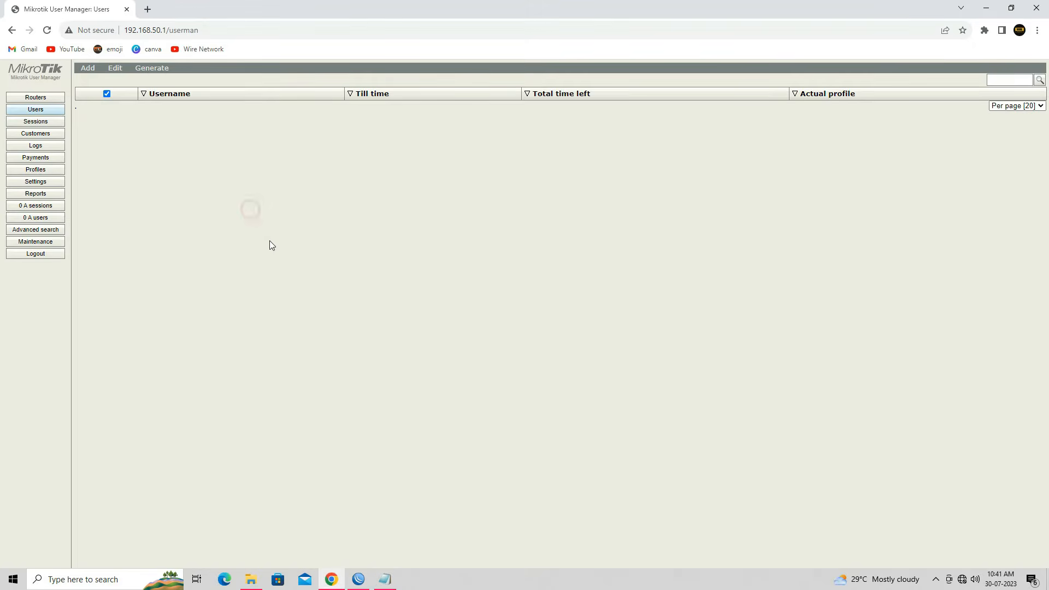
Step: Start a new router entry in User Manager named HOSTPOT
{"action": "left_click", "coordinate": [40, 100]}
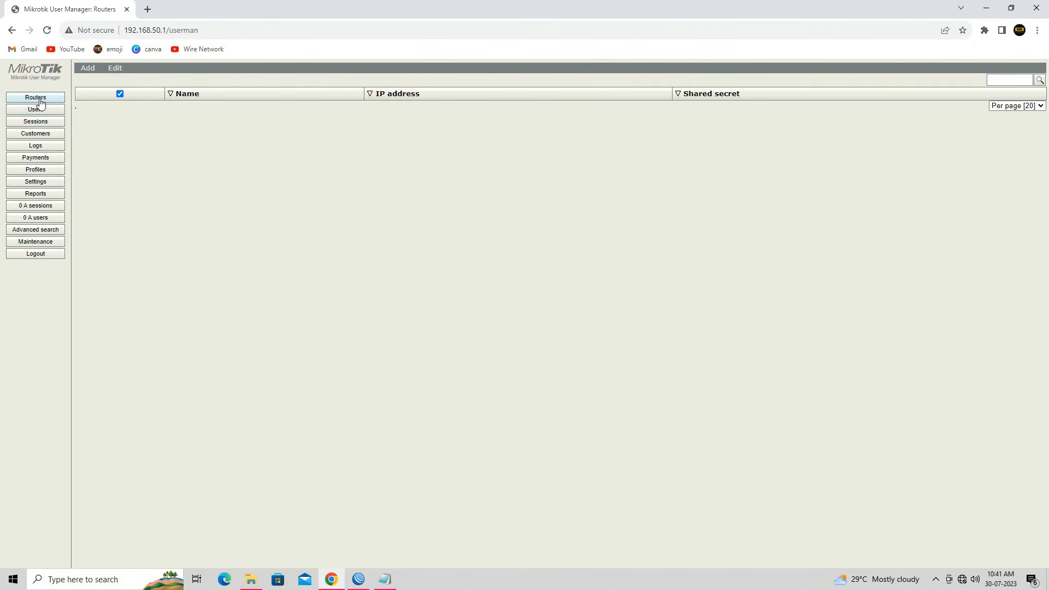
{"action": "mouse_move", "coordinate": [88, 68]}
{"action": "left_click", "coordinate": [91, 82]}
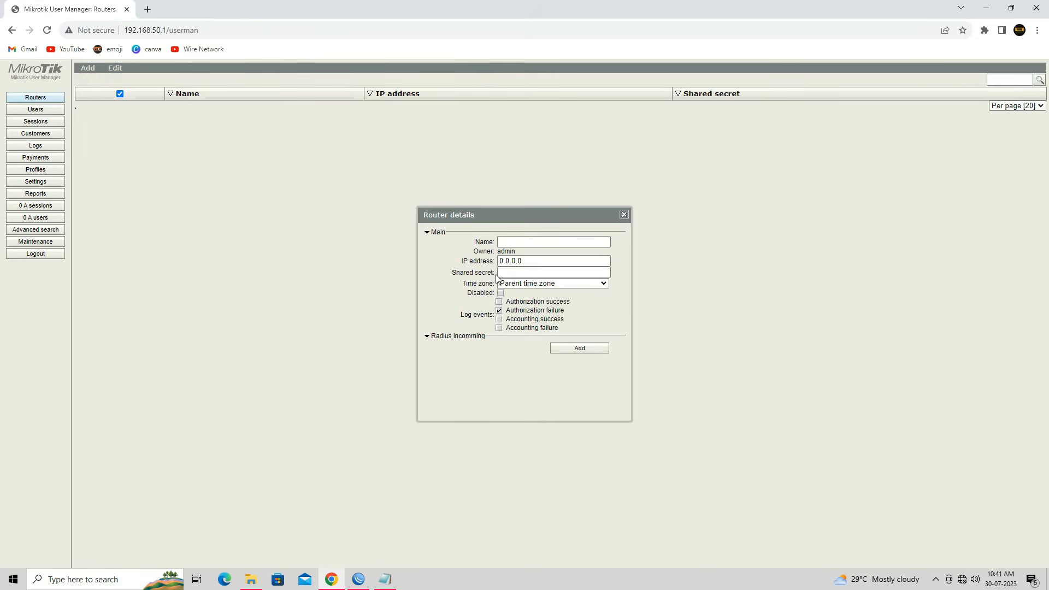
{"action": "left_click", "coordinate": [526, 243]}
{"action": "type", "text": "HOSTPOT SERVER"}
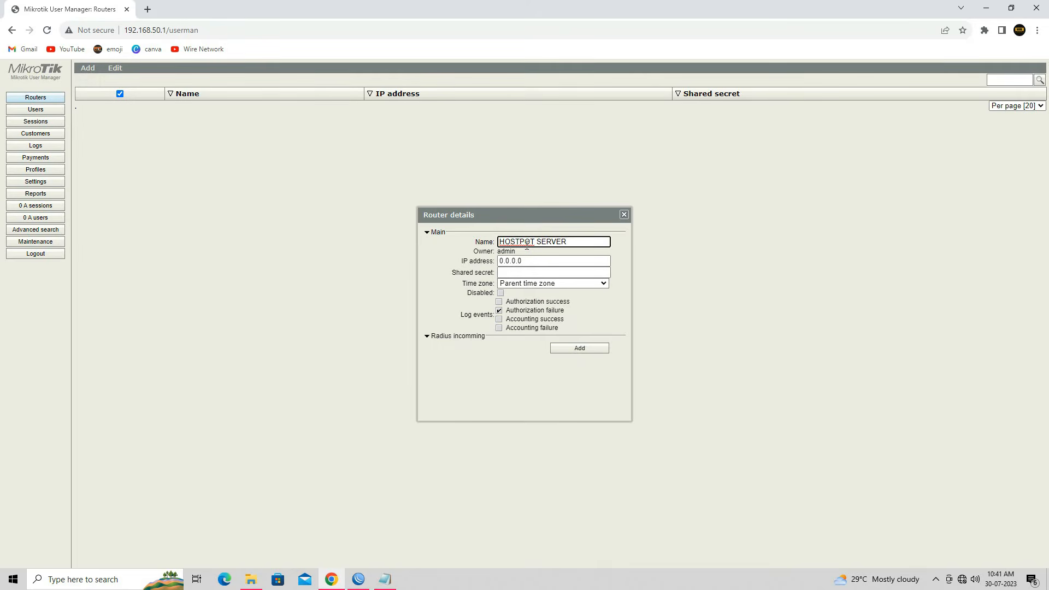
{"action": "left_click", "coordinate": [556, 263]}
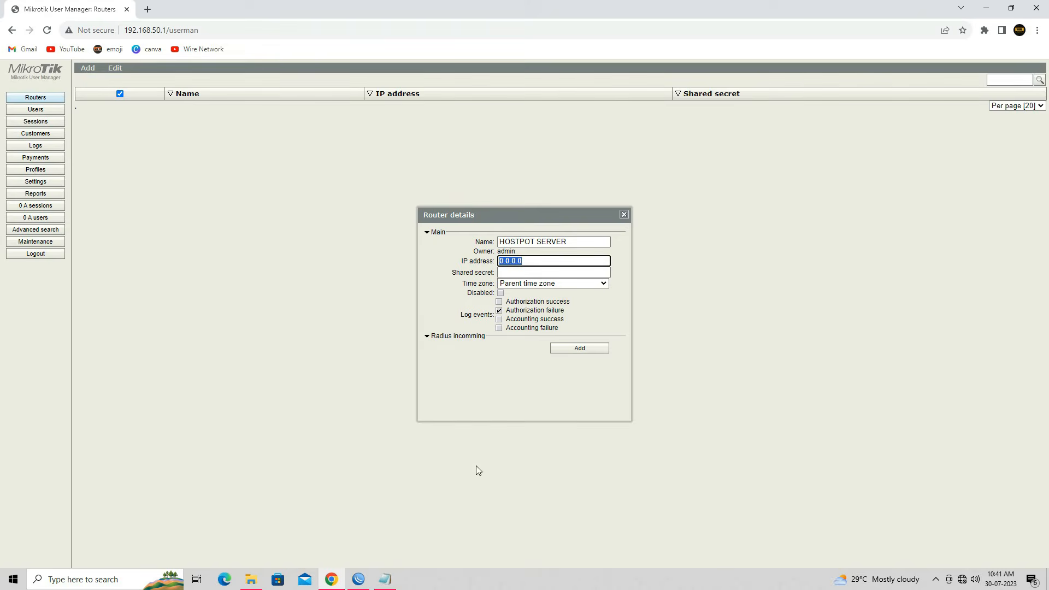
Step: Check the RADIUS server address in WinBox and set the router IP to 127.0.0.1
{"action": "left_click", "coordinate": [361, 577]}
{"action": "left_click_drag", "start_coordinate": [185, 10], "coordinate": [870, 75]}
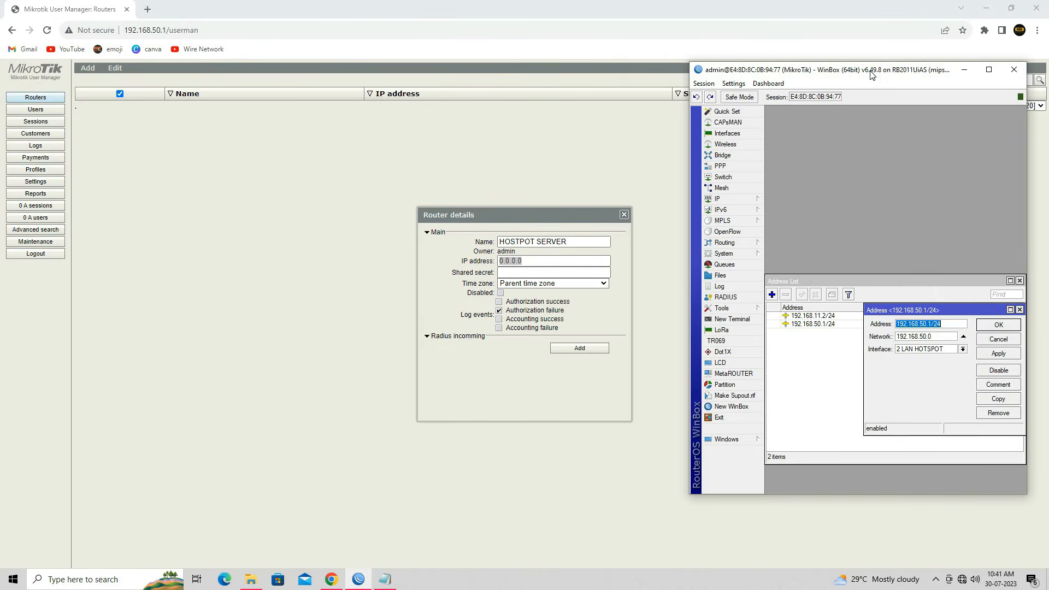
{"action": "left_click", "coordinate": [998, 338]}
{"action": "left_click", "coordinate": [1020, 280]}
{"action": "left_click", "coordinate": [726, 297]}
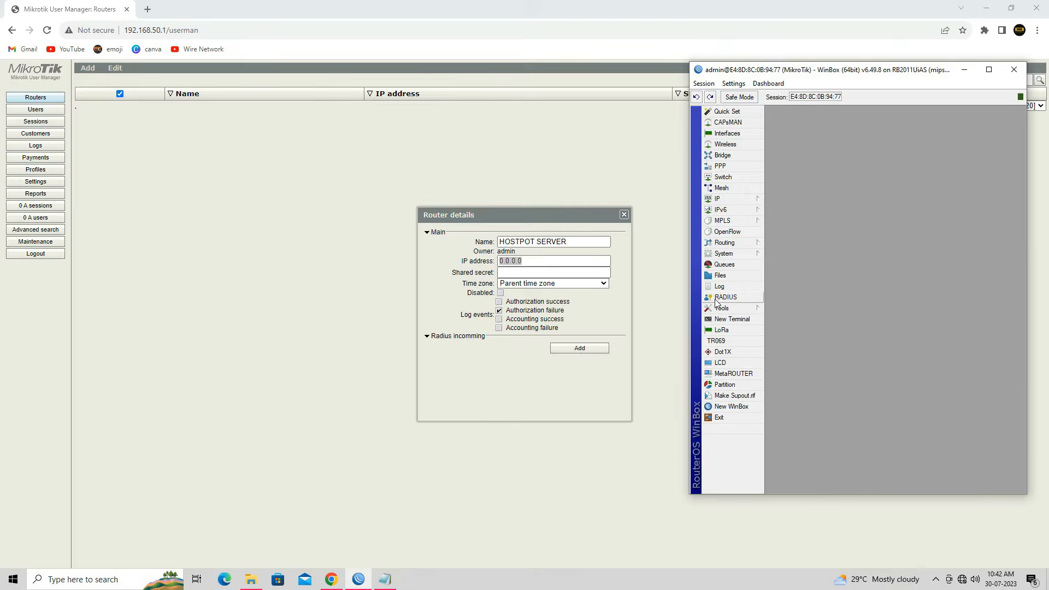
{"action": "double_click", "coordinate": [845, 315]}
{"action": "left_click_drag", "start_coordinate": [913, 326], "coordinate": [871, 326]}
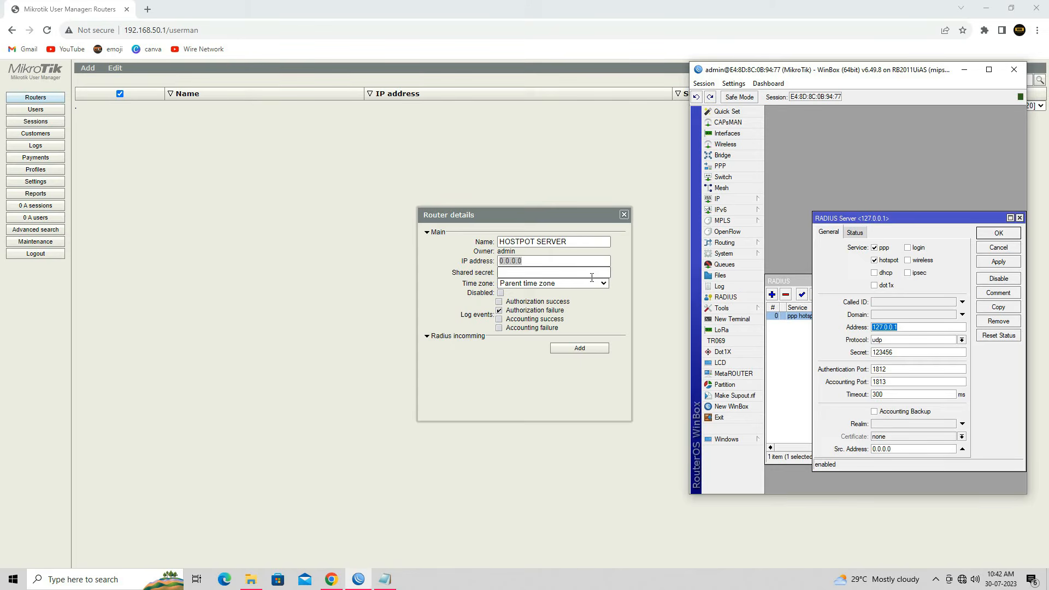
{"action": "left_click", "coordinate": [541, 261]}
{"action": "double_click", "coordinate": [528, 262]}
{"action": "type", "text": "12"}
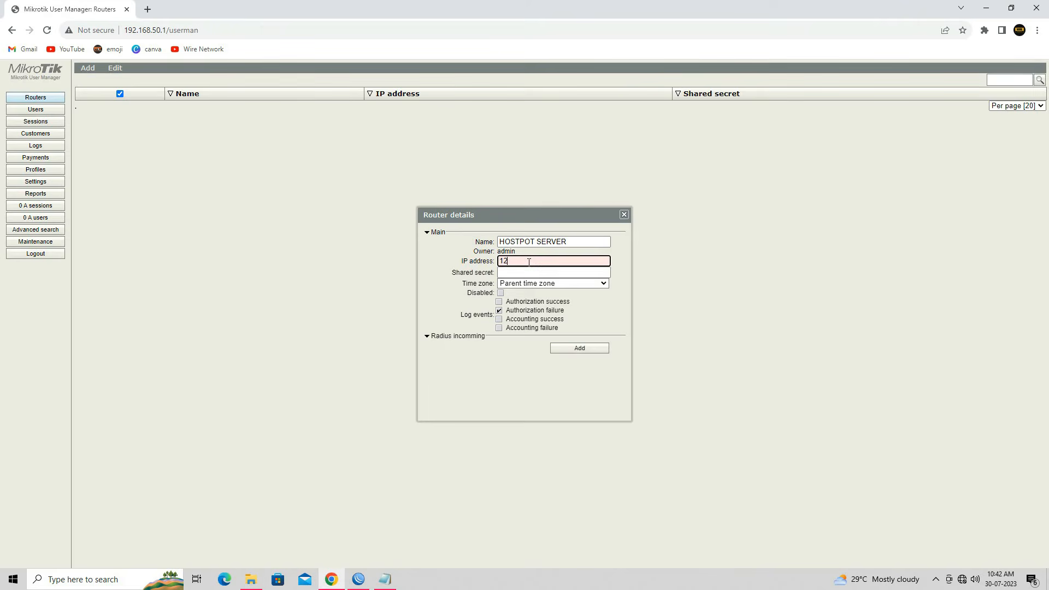
{"action": "type", "text": "7.0.0.1"}
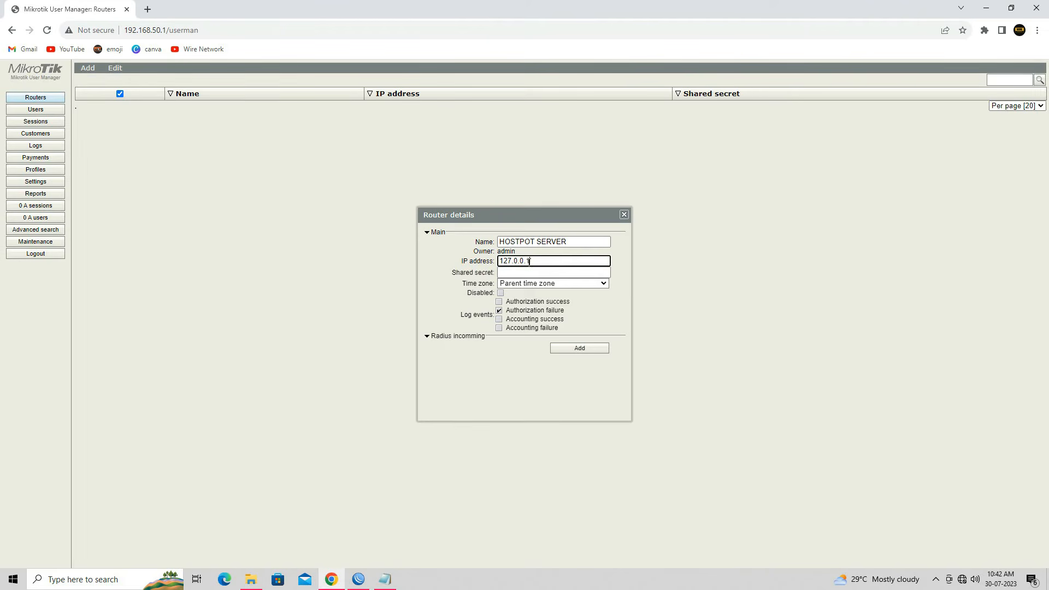
Step: Enter WinBox's RADIUS secret as the shared secret and log authorization successes
{"action": "left_click", "coordinate": [385, 579]}
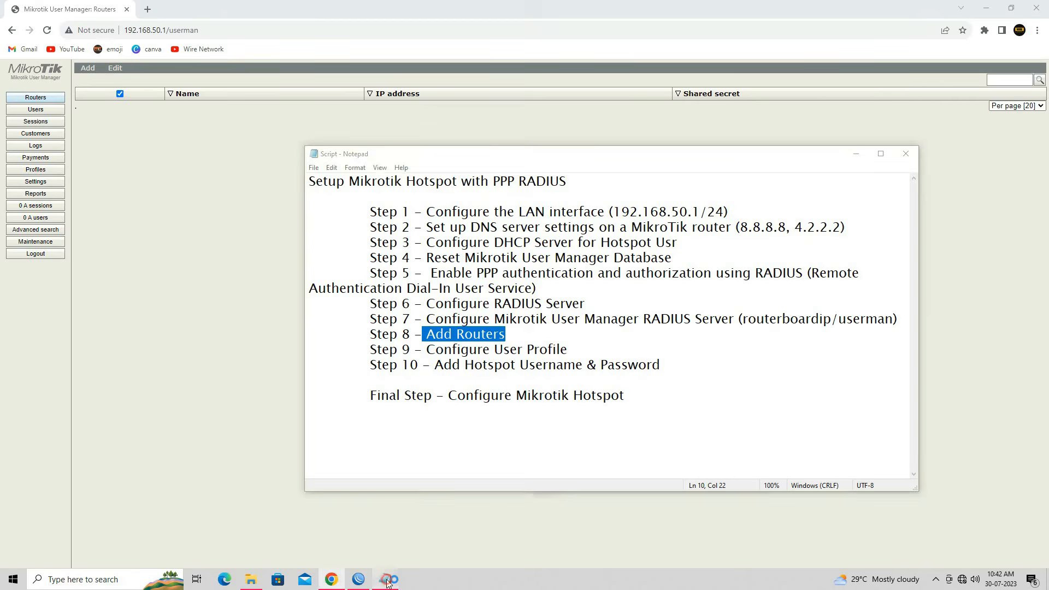
{"action": "left_click", "coordinate": [383, 579]}
{"action": "left_click", "coordinate": [358, 579]}
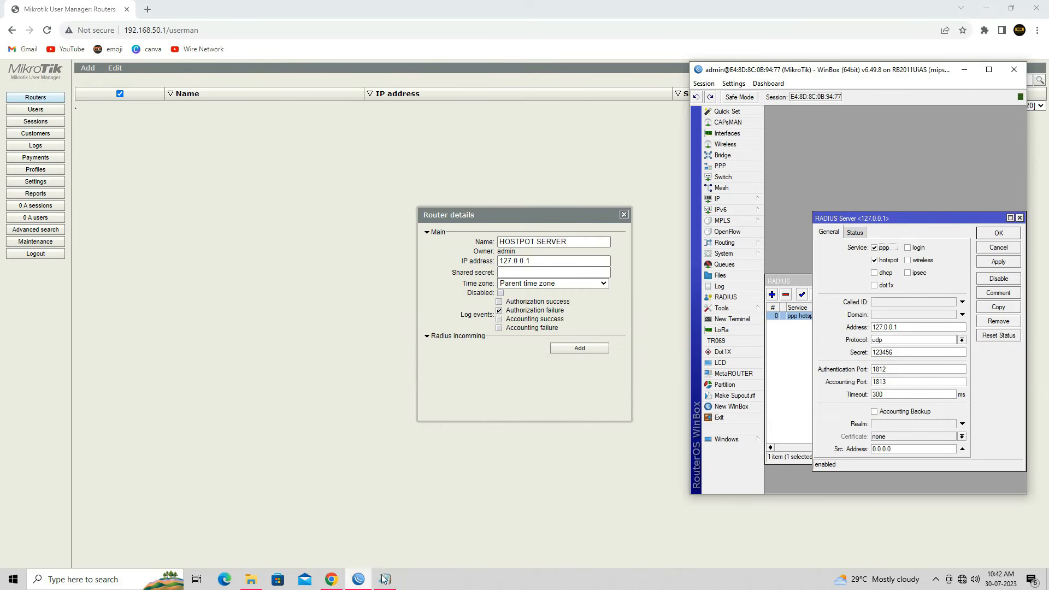
{"action": "double_click", "coordinate": [898, 354]}
{"action": "left_click", "coordinate": [540, 272]}
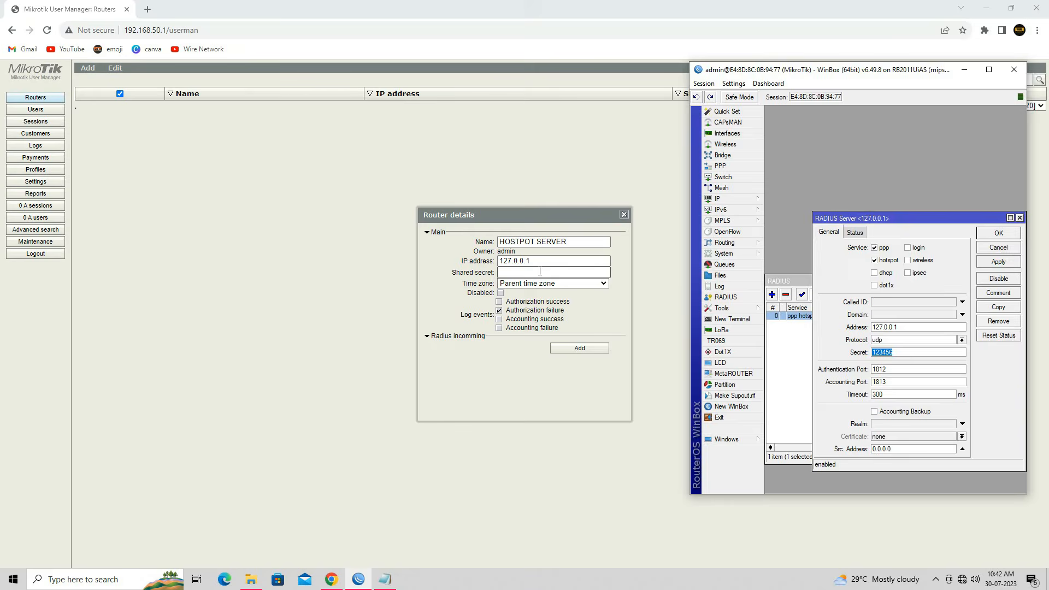
{"action": "type", "text": "123456"}
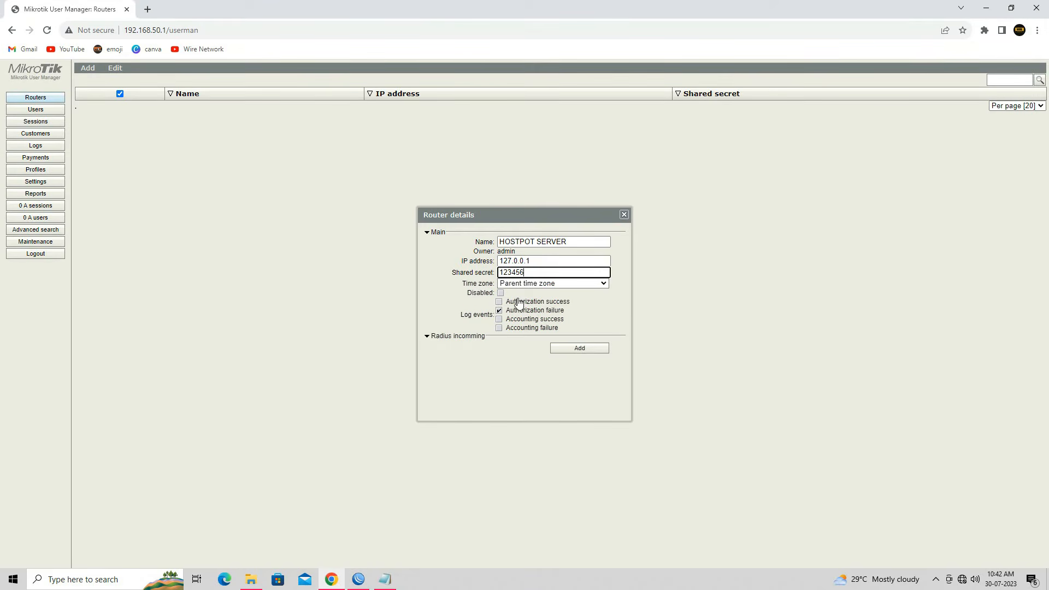
{"action": "left_click", "coordinate": [499, 301]}
Step: Also log accounting successes and failures, and expand the Radius incoming settings
{"action": "left_click", "coordinate": [500, 319]}
{"action": "left_click", "coordinate": [507, 329]}
{"action": "left_click", "coordinate": [444, 338]}
{"action": "left_click_drag", "start_coordinate": [485, 344], "coordinate": [461, 344]}
{"action": "left_click", "coordinate": [486, 338]}
{"action": "left_click", "coordinate": [486, 337]}
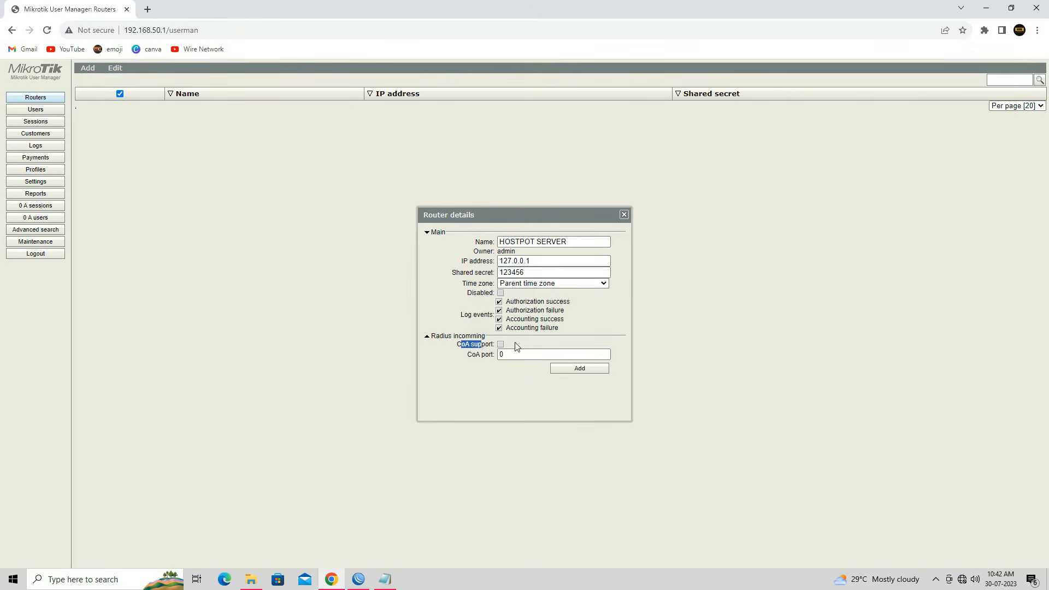
Step: Look up the incoming RADIUS port 3799 in WinBox's RADIUS settings
{"action": "left_click", "coordinate": [531, 355]}
{"action": "left_click", "coordinate": [385, 579]}
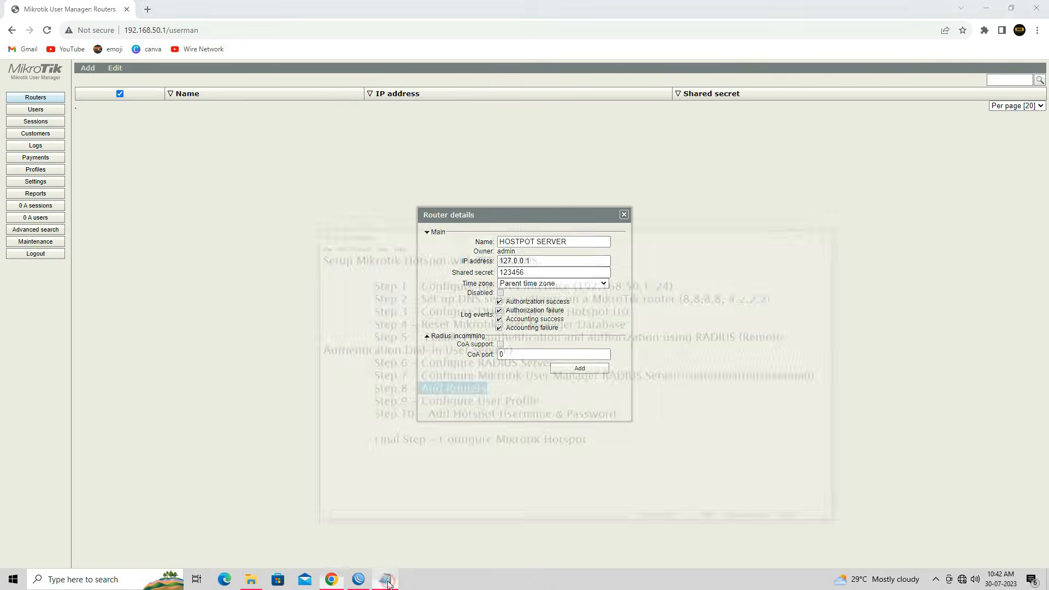
{"action": "left_click", "coordinate": [385, 579]}
{"action": "left_click", "coordinate": [358, 579]}
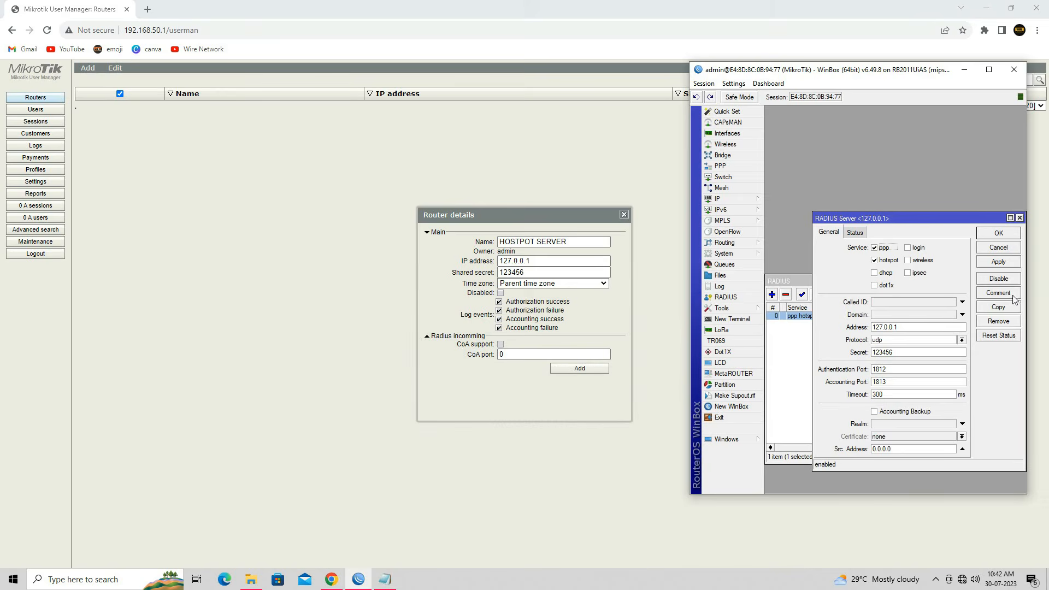
{"action": "left_click", "coordinate": [999, 247]}
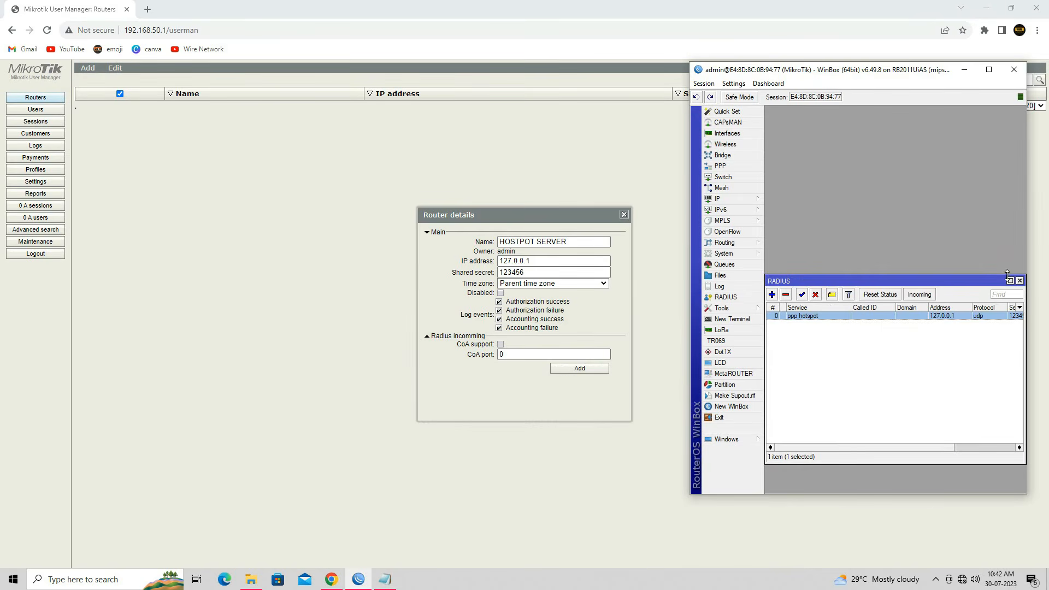
{"action": "left_click", "coordinate": [919, 295]}
{"action": "left_click_drag", "start_coordinate": [943, 354], "coordinate": [925, 358]}
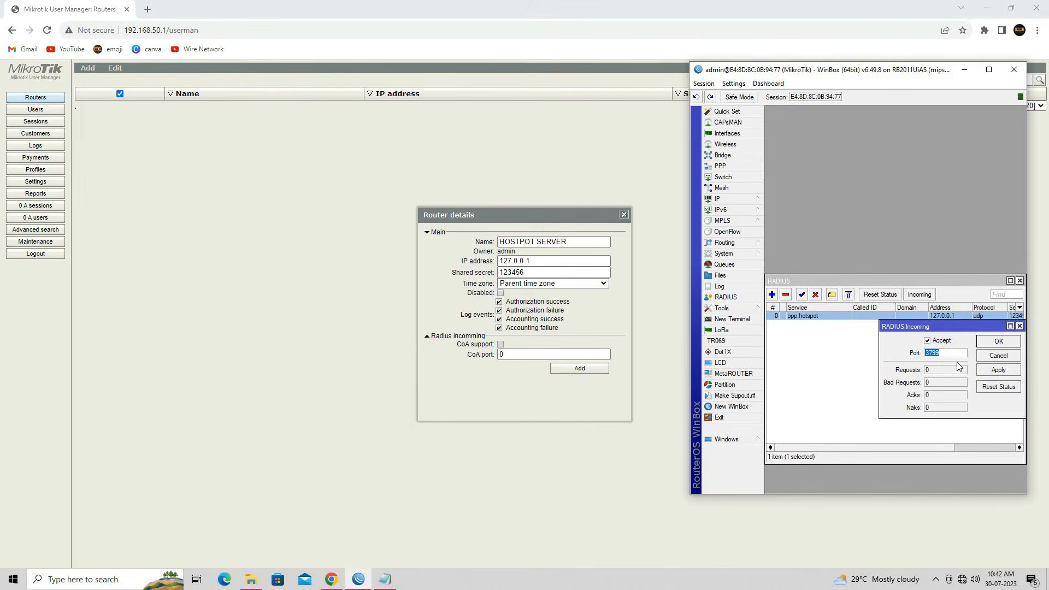
{"action": "left_click", "coordinate": [950, 353]}
Step: Set the router's CoA port to 3799 and add the HOSTPOT SERVER entry
{"action": "left_click", "coordinate": [489, 355]}
{"action": "type", "text": "3799"}
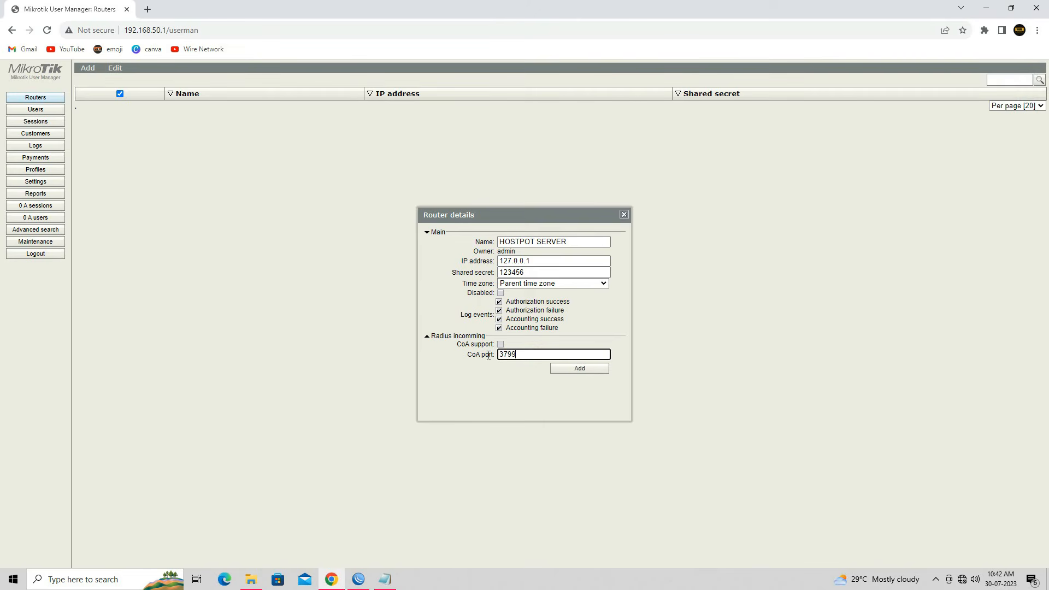
{"action": "left_click", "coordinate": [385, 579]}
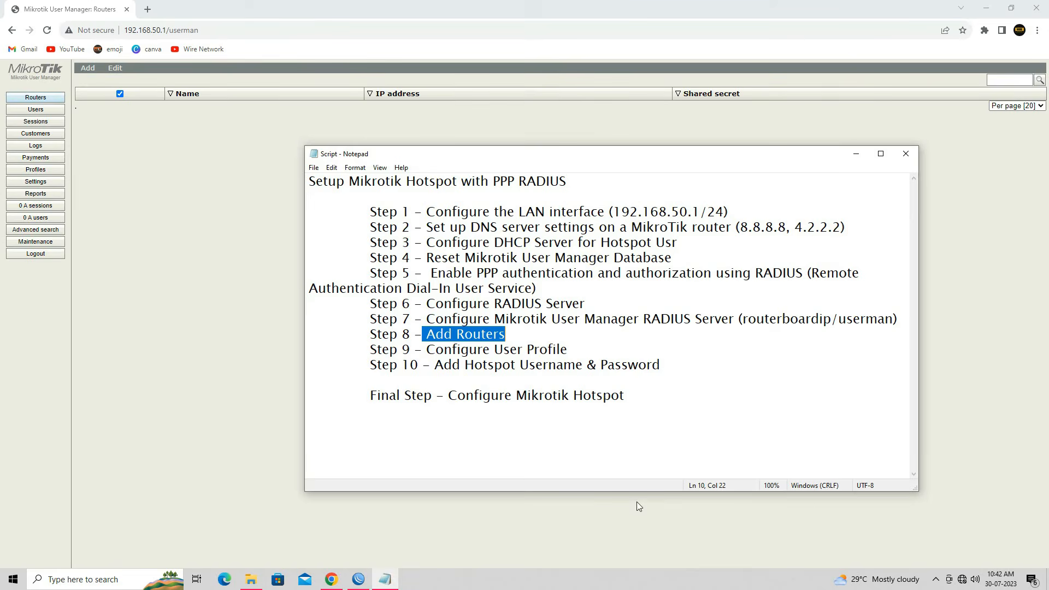
{"action": "left_click", "coordinate": [855, 153]}
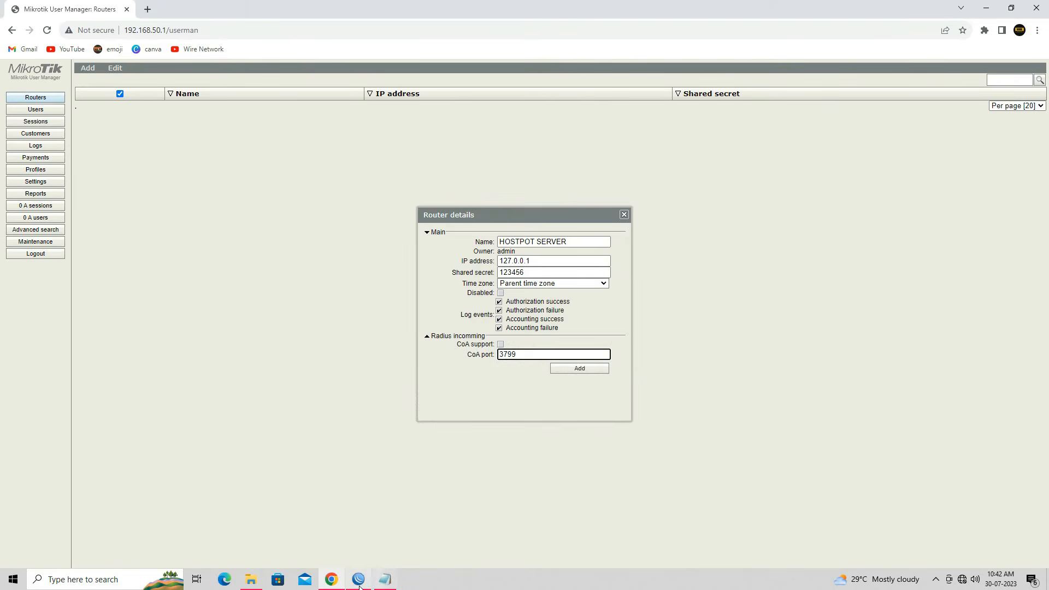
{"action": "left_click", "coordinate": [358, 579]}
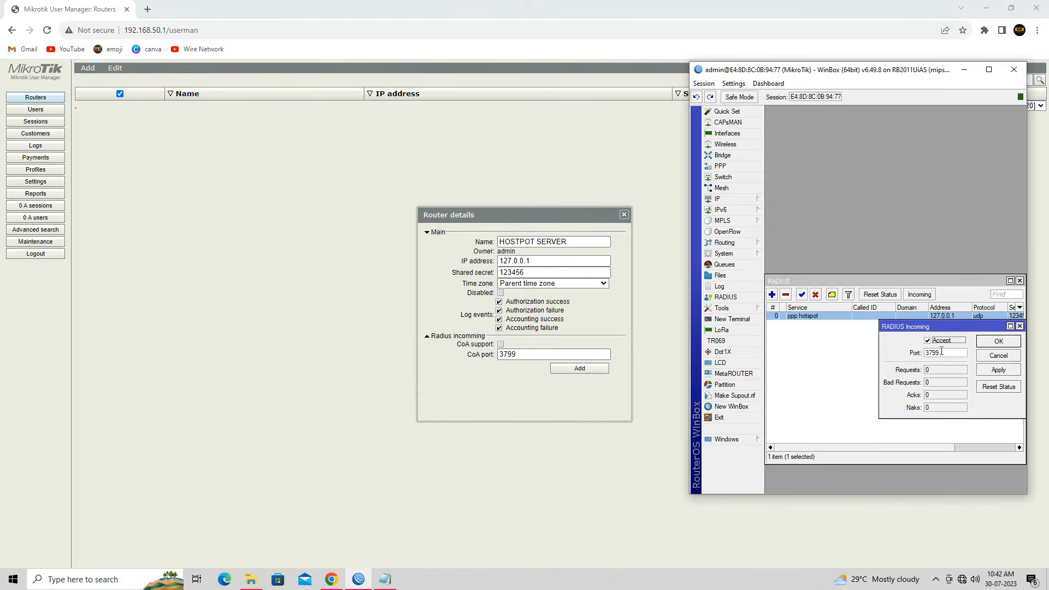
{"action": "left_click", "coordinate": [586, 369]}
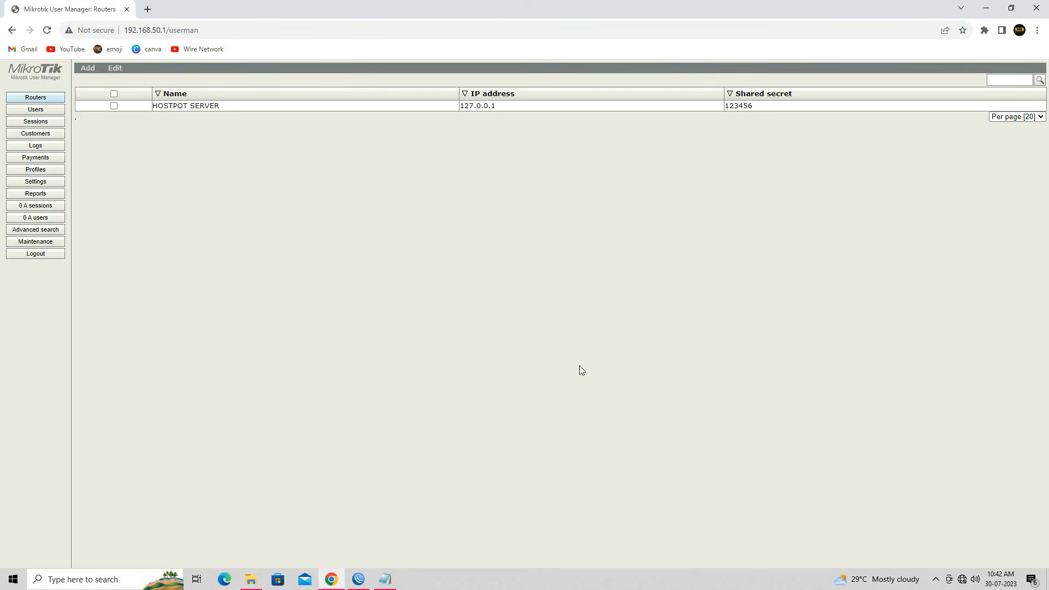
Step: Enable the HOSTPOT SERVER router in the Routers list
{"action": "left_click", "coordinate": [114, 106]}
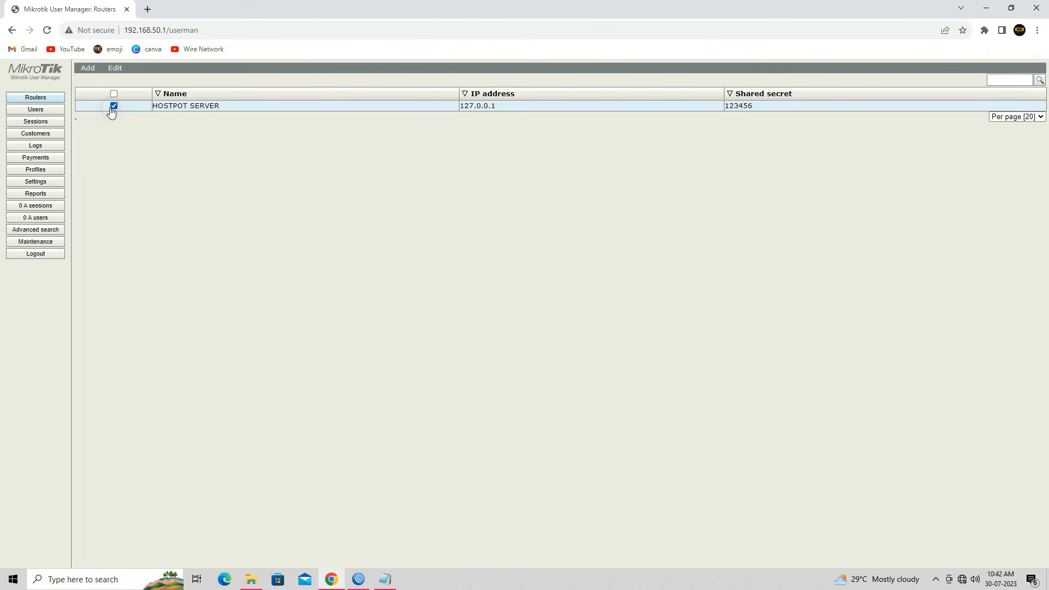
{"action": "left_click", "coordinate": [115, 69]}
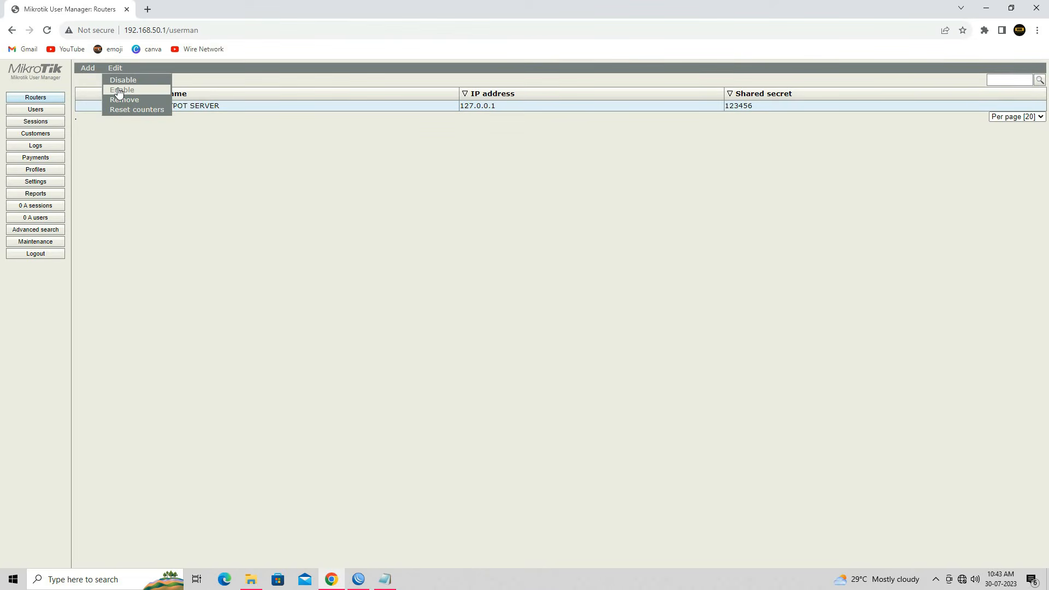
{"action": "left_click", "coordinate": [120, 90]}
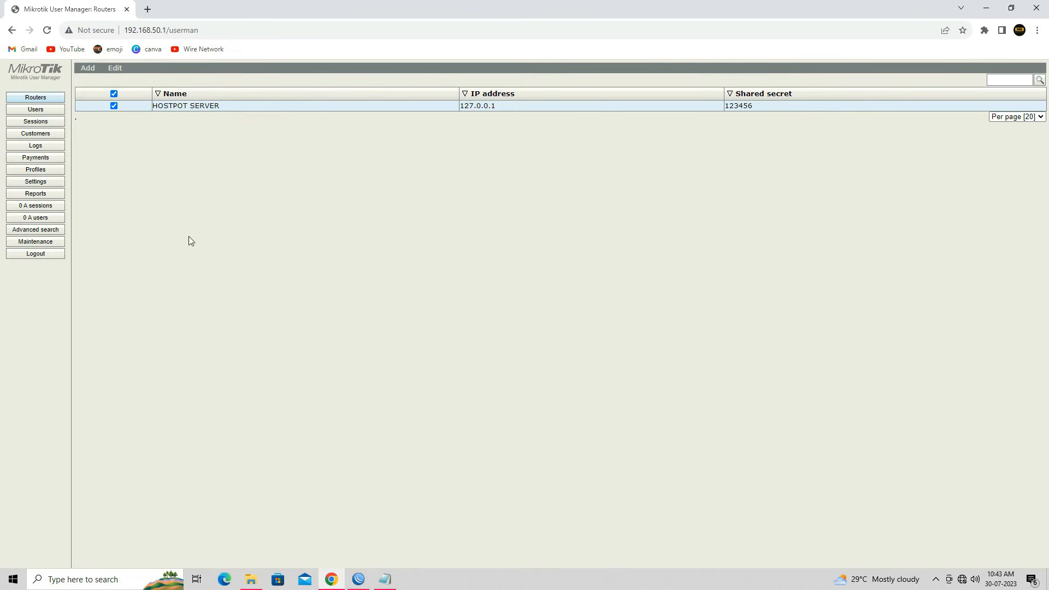
Step: Mark the Configure User Profile checklist step and go to Profiles > Limitations > Add
{"action": "left_click", "coordinate": [385, 579]}
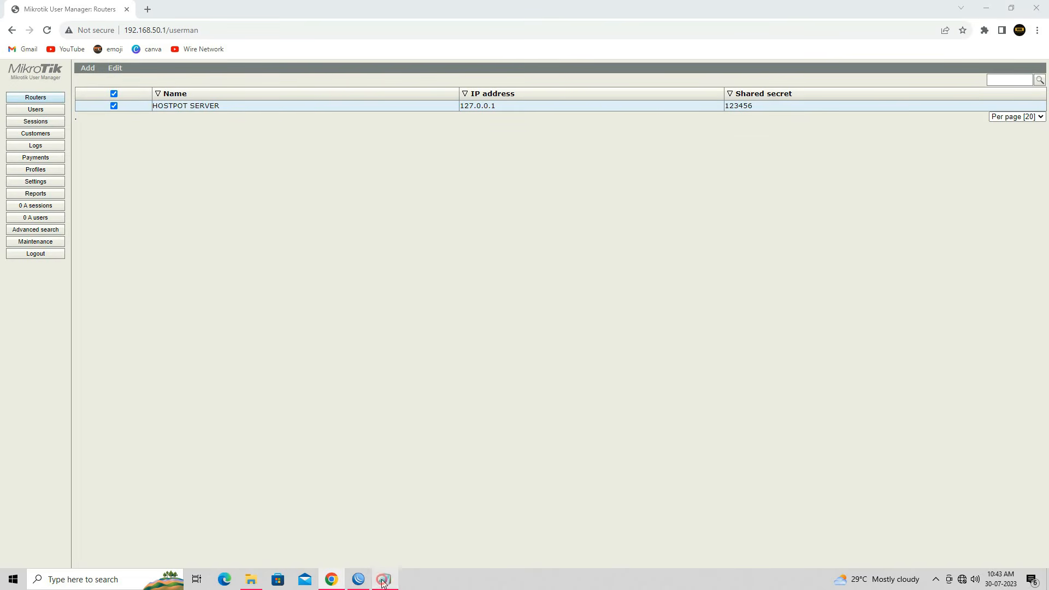
{"action": "left_click_drag", "start_coordinate": [430, 354], "coordinate": [574, 351]}
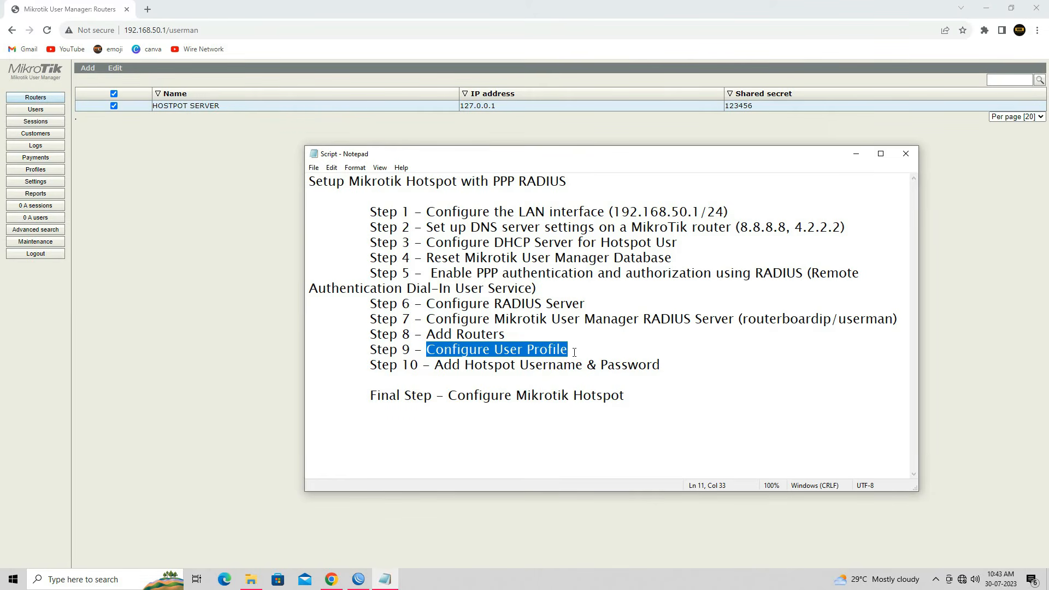
{"action": "left_click", "coordinate": [214, 255]}
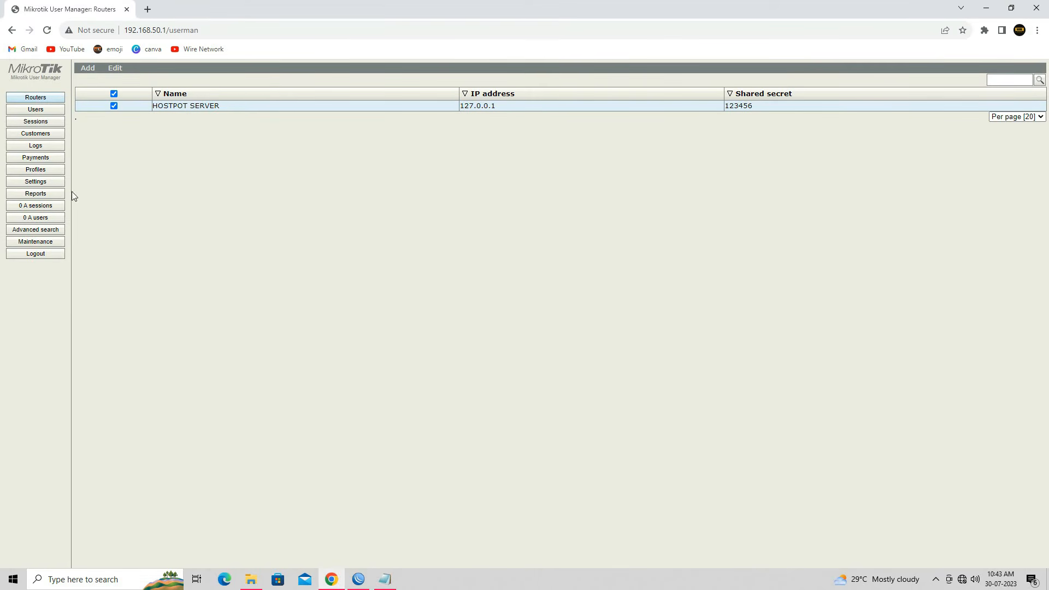
{"action": "left_click", "coordinate": [51, 171]}
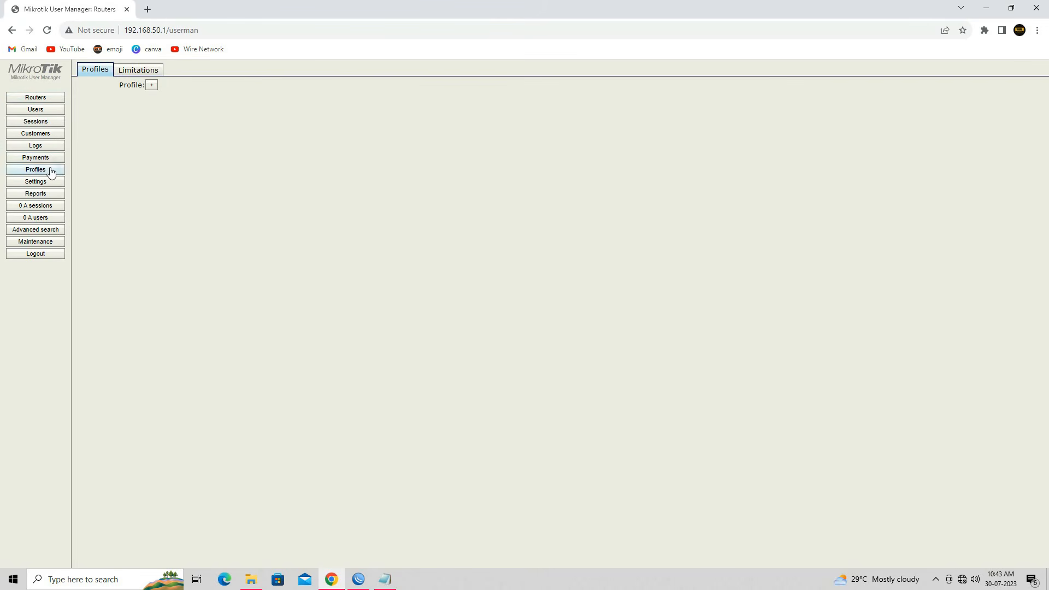
{"action": "left_click", "coordinate": [129, 75]}
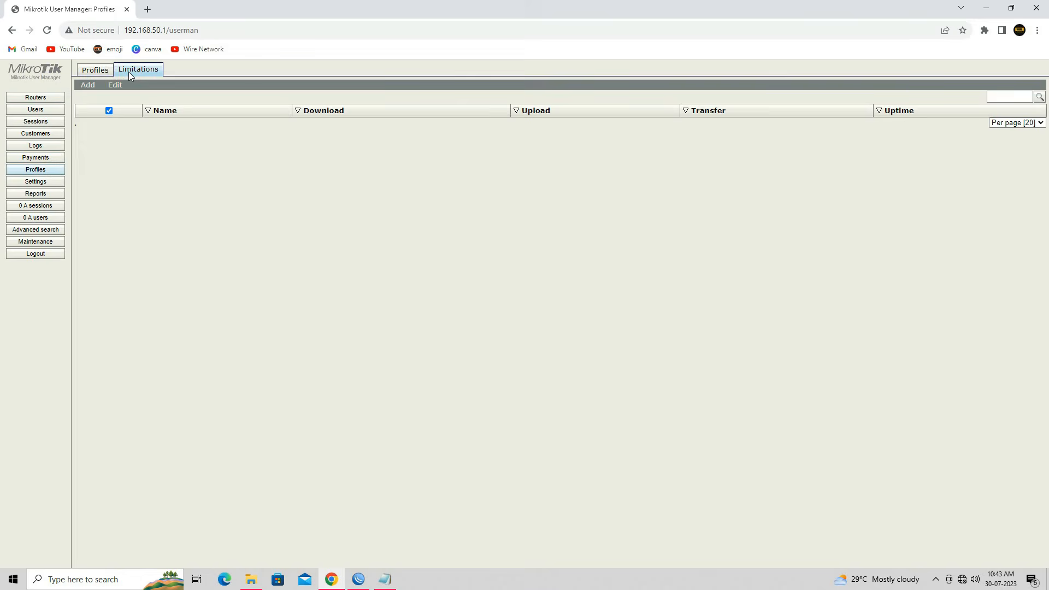
{"action": "left_click", "coordinate": [89, 86]}
Step: Add a 25Mbps limitation with 25600k receive and transmit rate limits
{"action": "left_click", "coordinate": [94, 98]}
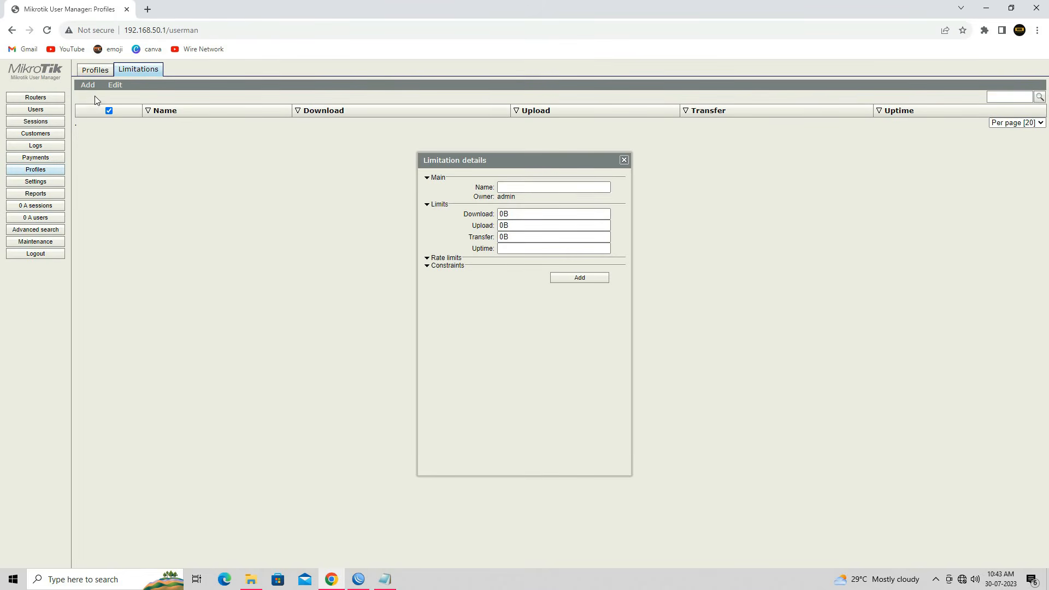
{"action": "left_click", "coordinate": [554, 188]}
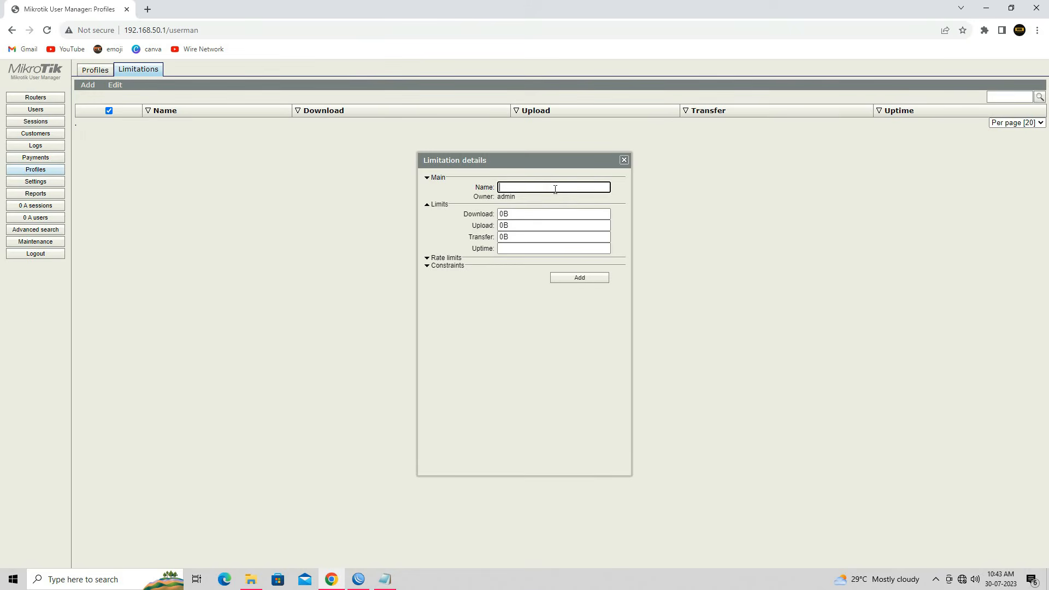
{"action": "type", "text": "25Mbps"}
{"action": "left_click", "coordinate": [448, 258]}
{"action": "left_click", "coordinate": [521, 268]}
{"action": "type", "text": "25600"}
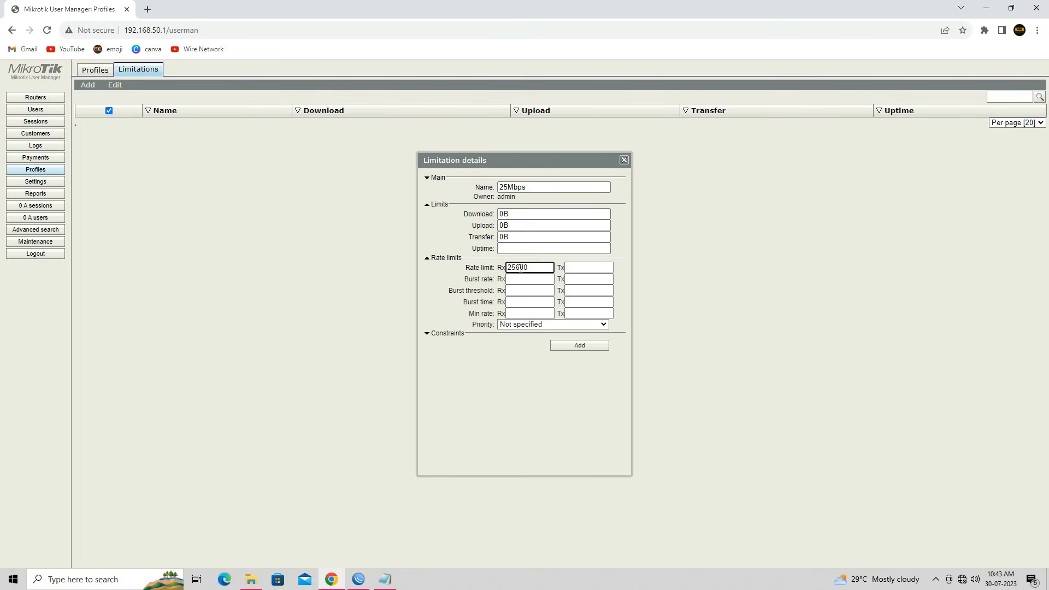
{"action": "double_click", "coordinate": [520, 268]}
{"action": "key", "text": "ctrl+c"}
{"action": "left_click", "coordinate": [588, 266]}
{"action": "key", "text": "ctrl+v"}
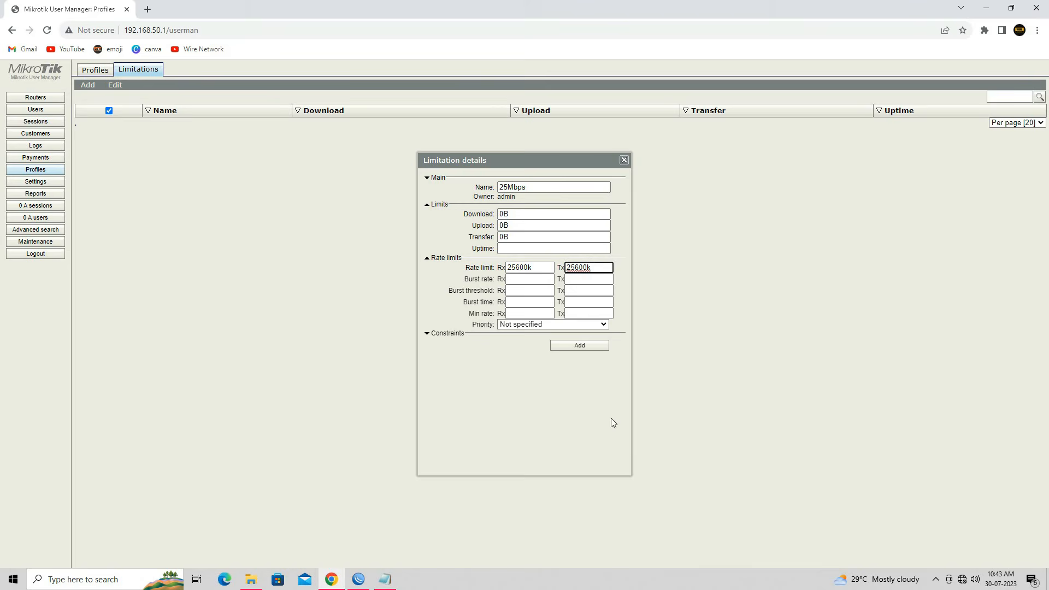
{"action": "left_click", "coordinate": [576, 349]}
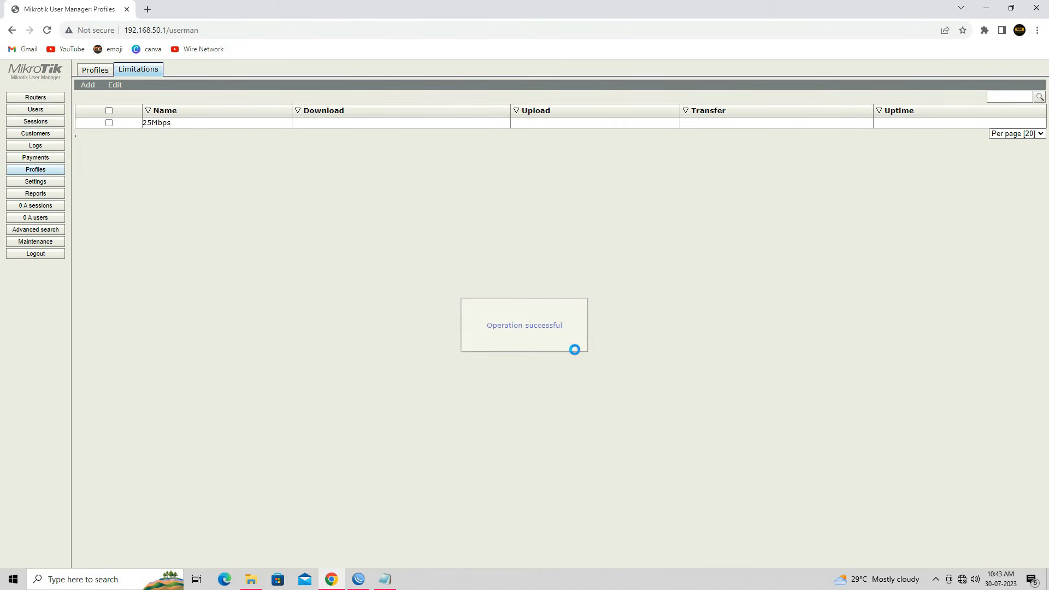
Step: Add a 10Mbps limitation with 10500k receive and transmit rate limits
{"action": "left_click", "coordinate": [88, 84]}
{"action": "left_click", "coordinate": [531, 187]}
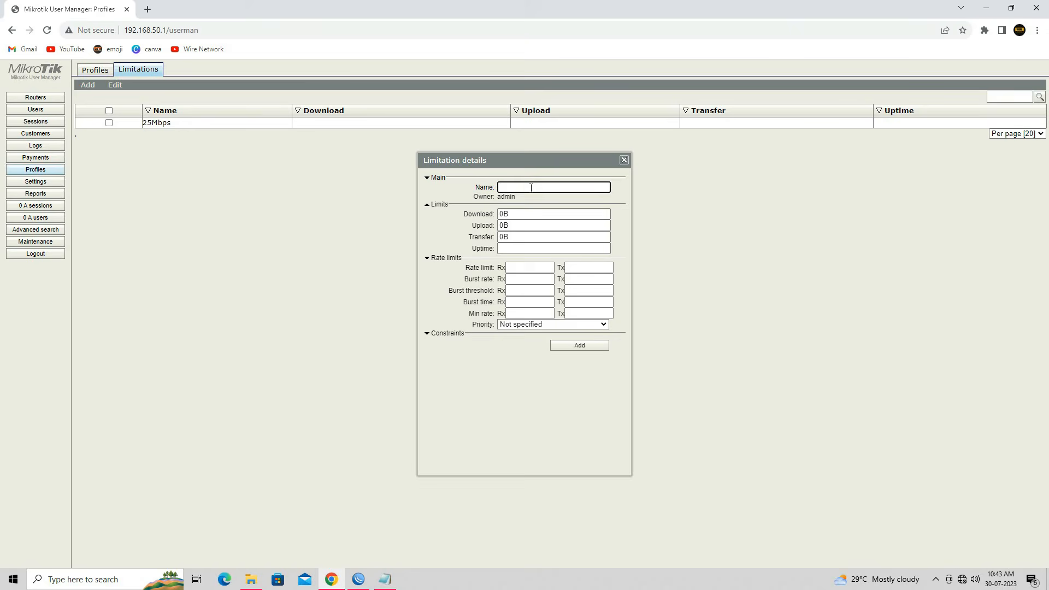
{"action": "type", "text": "10Mbps"}
{"action": "left_click", "coordinate": [523, 266]}
{"action": "type", "text": "10500k"}
{"action": "double_click", "coordinate": [524, 266]}
{"action": "key", "text": "Tab"}
{"action": "key", "text": "ctrl+v"}
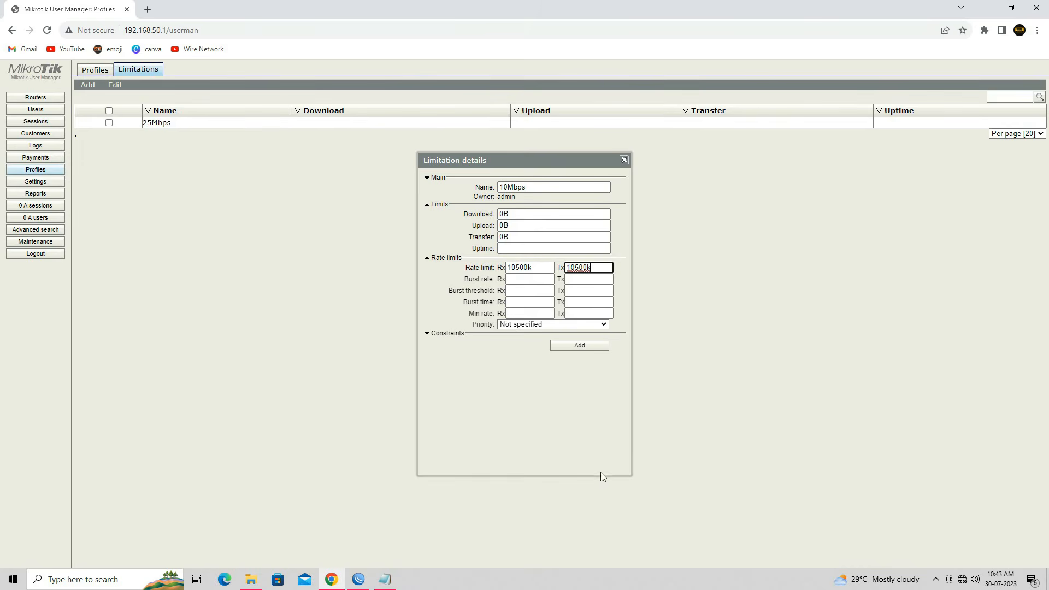
{"action": "left_click", "coordinate": [581, 345]}
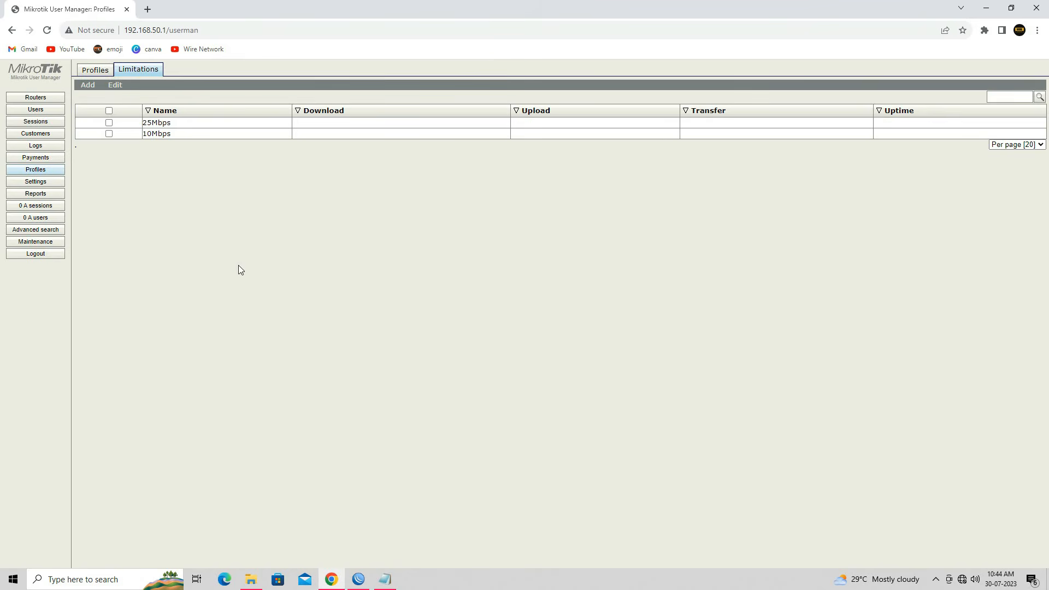
Step: Create profile 20Mbps and attach the 25Mbps limitation to it
{"action": "left_click", "coordinate": [95, 74]}
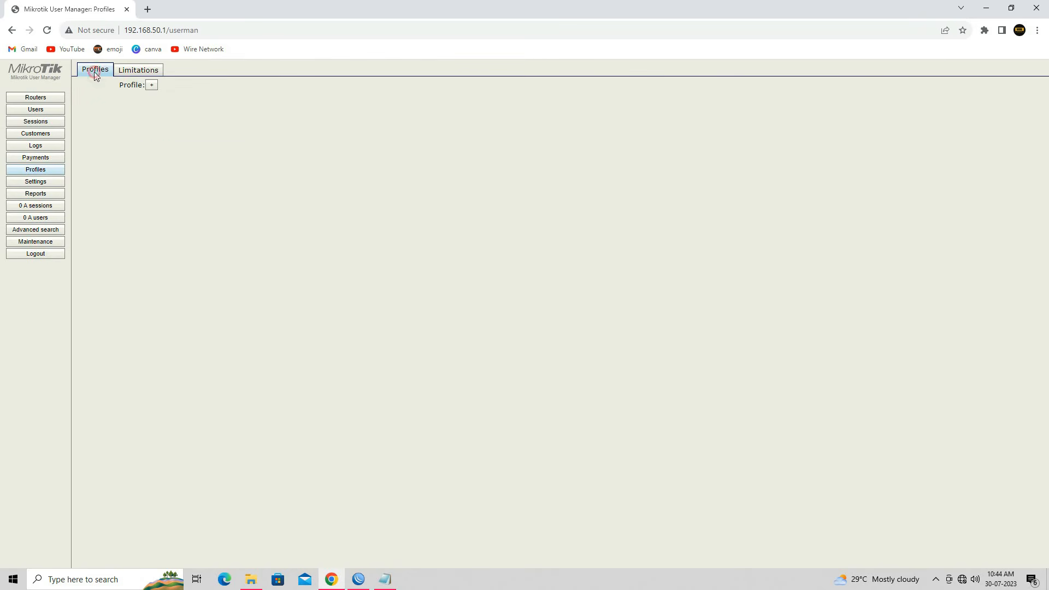
{"action": "left_click", "coordinate": [152, 86]}
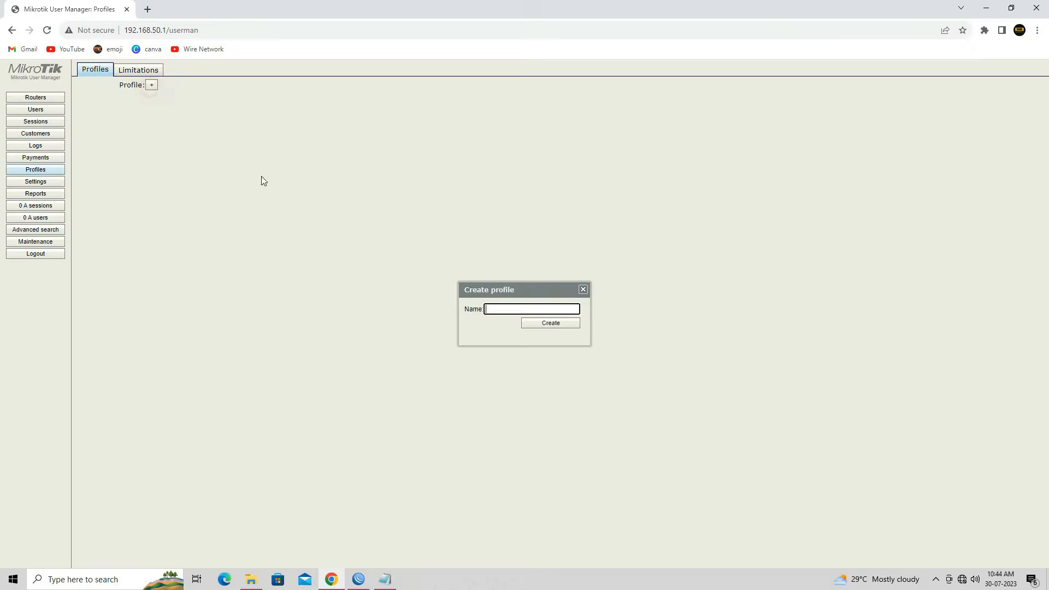
{"action": "type", "text": "20Mbps"}
{"action": "left_click", "coordinate": [549, 323]}
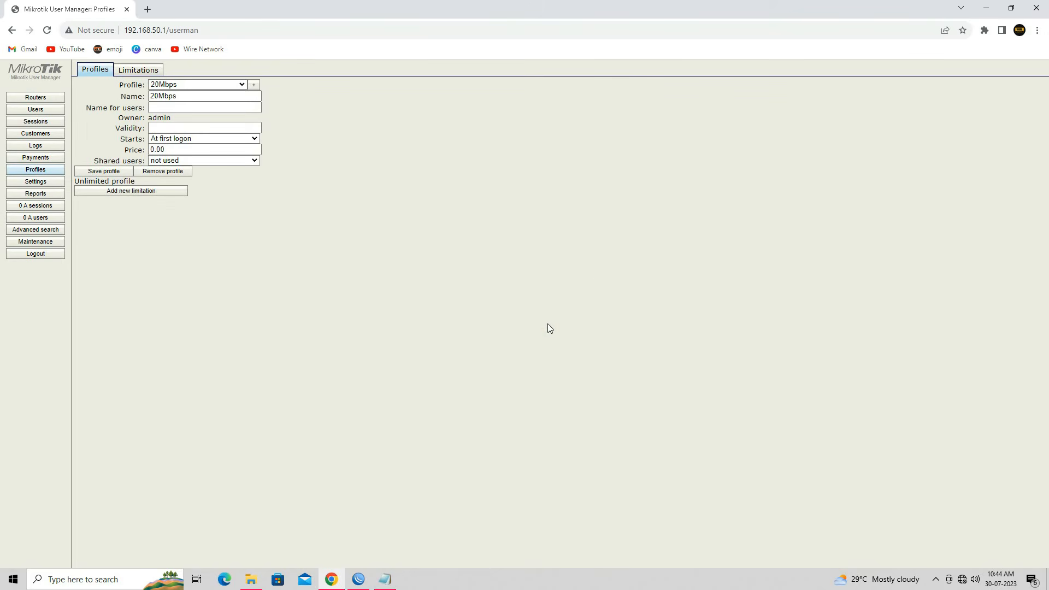
{"action": "left_click", "coordinate": [154, 194]}
{"action": "left_click", "coordinate": [499, 293]}
{"action": "left_click", "coordinate": [580, 315]}
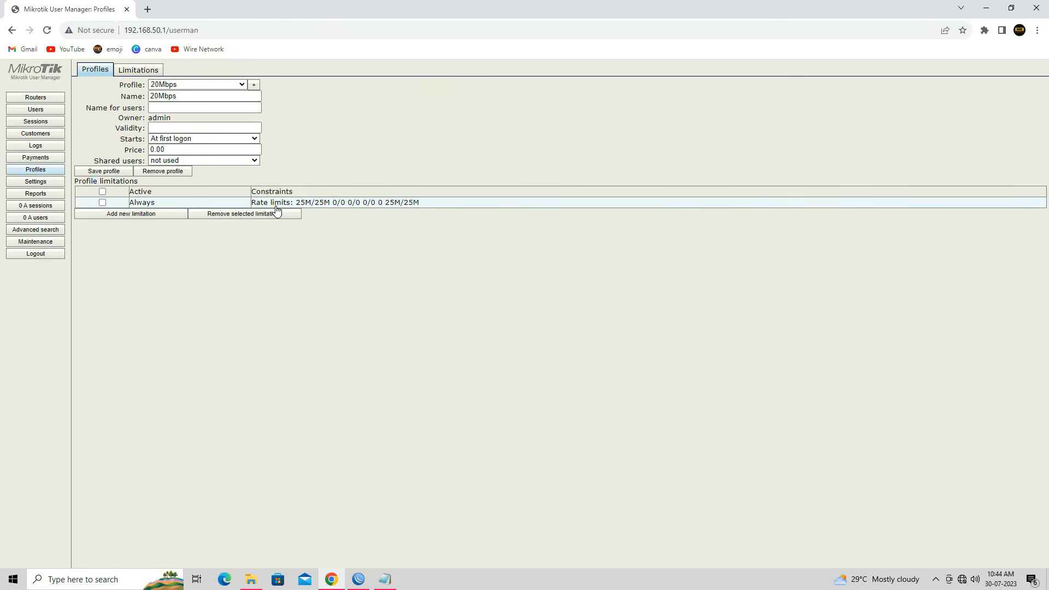
Step: Mark the Add Hotspot Username & Password step and open the new single-user form
{"action": "left_click", "coordinate": [394, 578]}
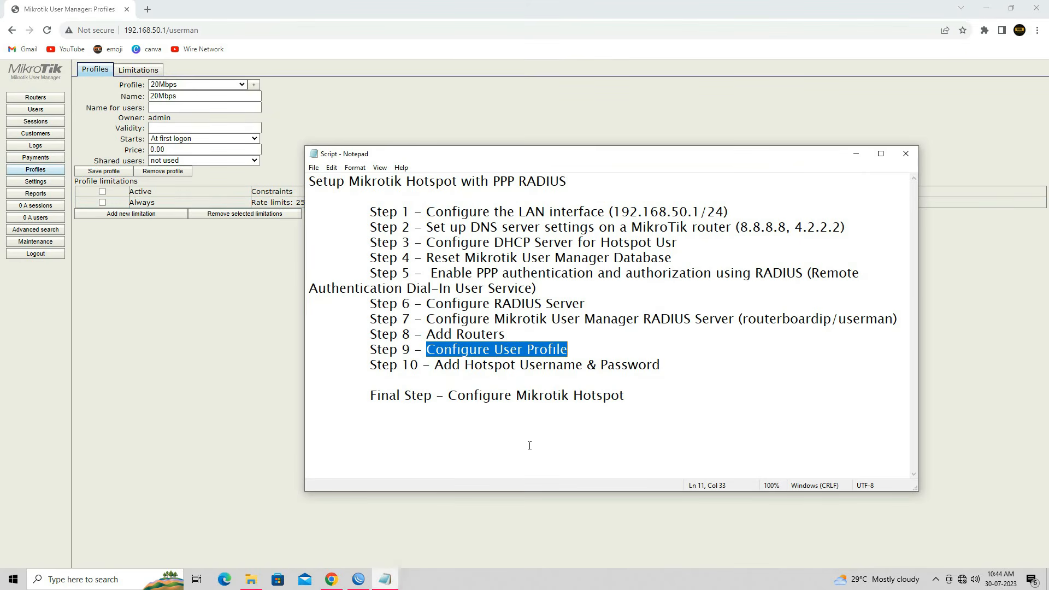
{"action": "left_click_drag", "start_coordinate": [424, 365], "coordinate": [643, 365]}
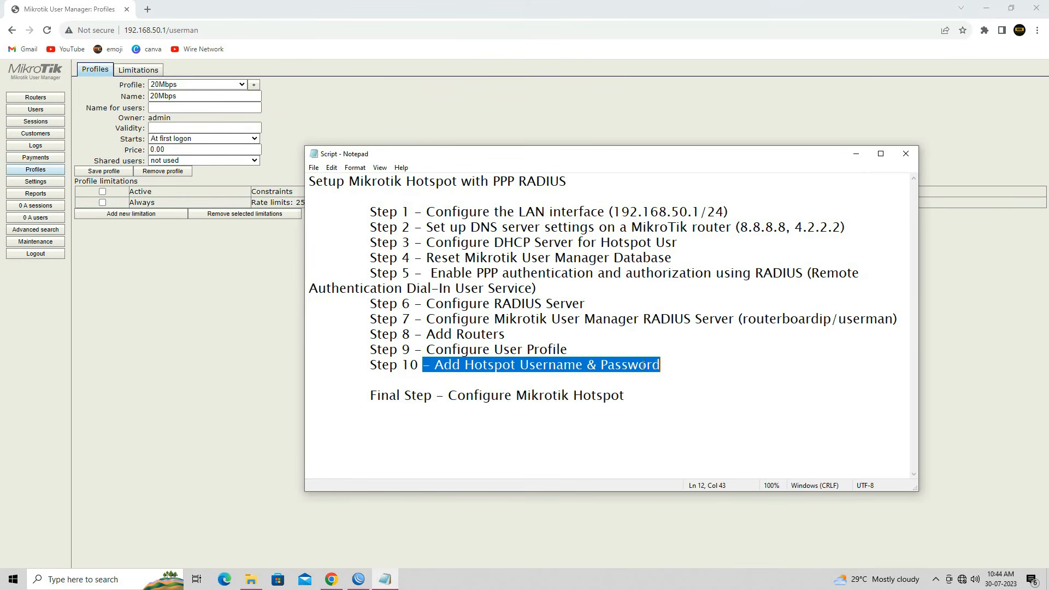
{"action": "left_click", "coordinate": [206, 366]}
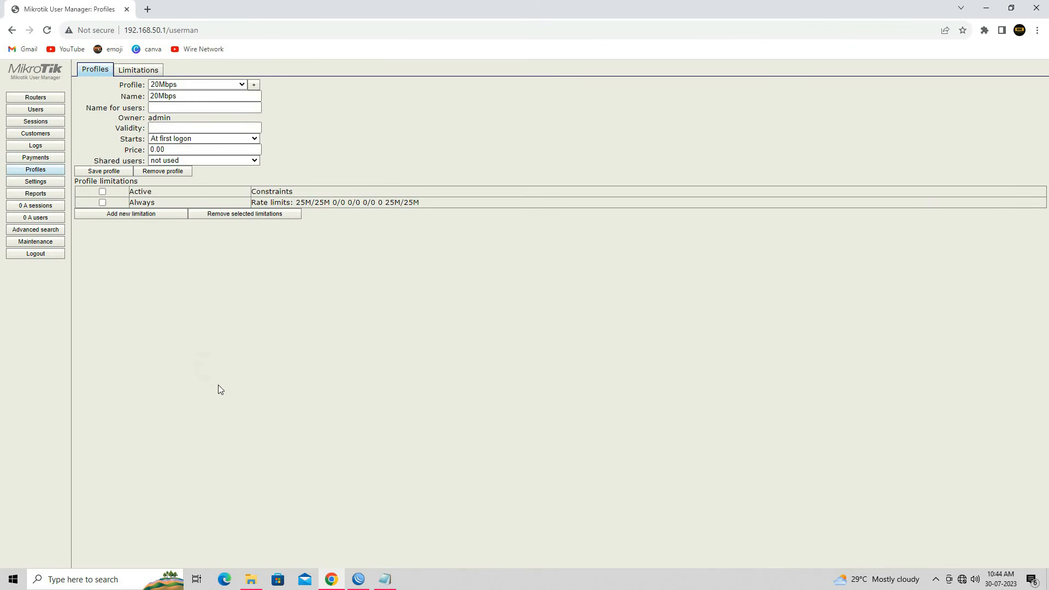
{"action": "left_click", "coordinate": [42, 111]}
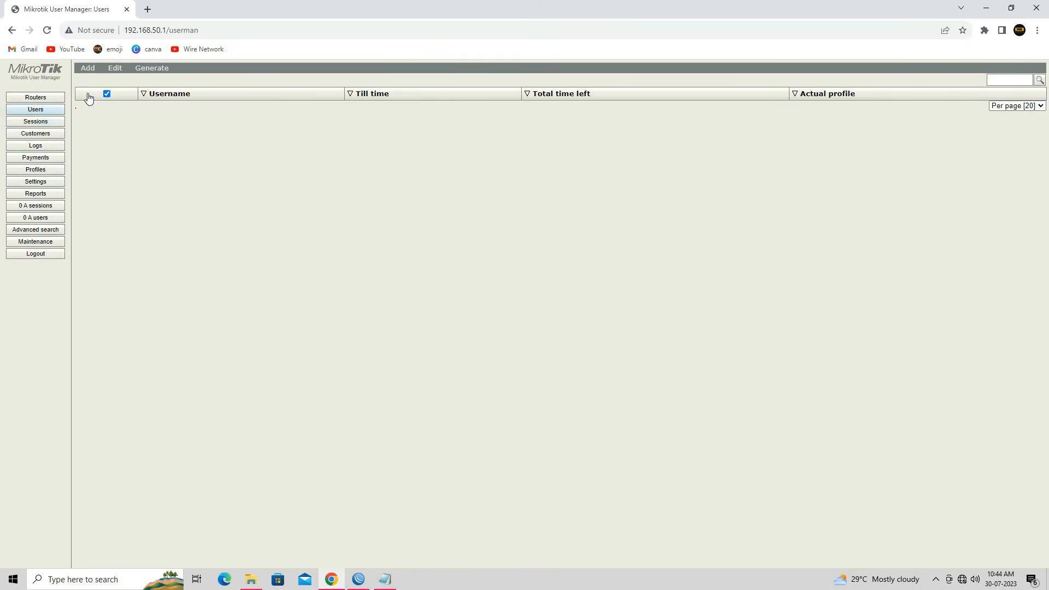
{"action": "left_click", "coordinate": [88, 70]}
{"action": "left_click", "coordinate": [97, 86]}
Step: Add user 'wire' with a password, bind on first use and profile 20Mbps
{"action": "left_click", "coordinate": [532, 213]}
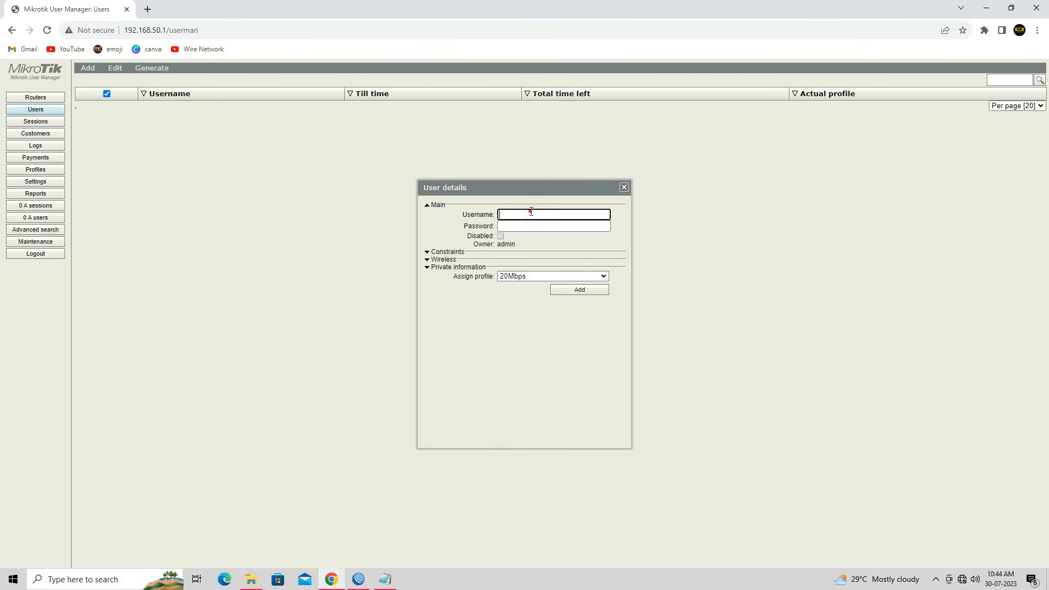
{"action": "type", "text": "wire"}
{"action": "key", "text": "Tab"}
{"action": "type", "text": "12345"}
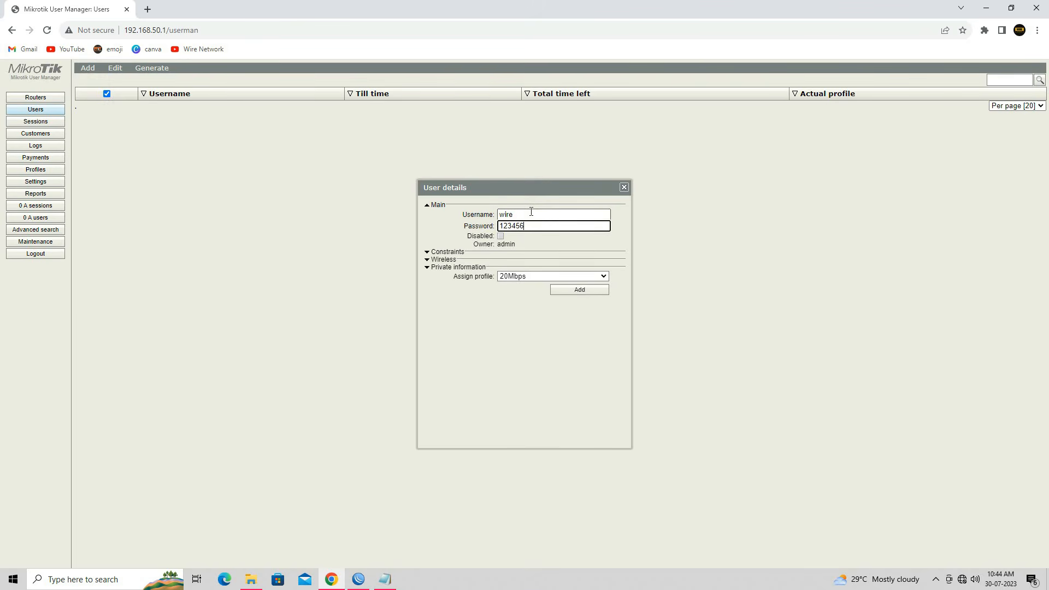
{"action": "left_click", "coordinate": [448, 252]}
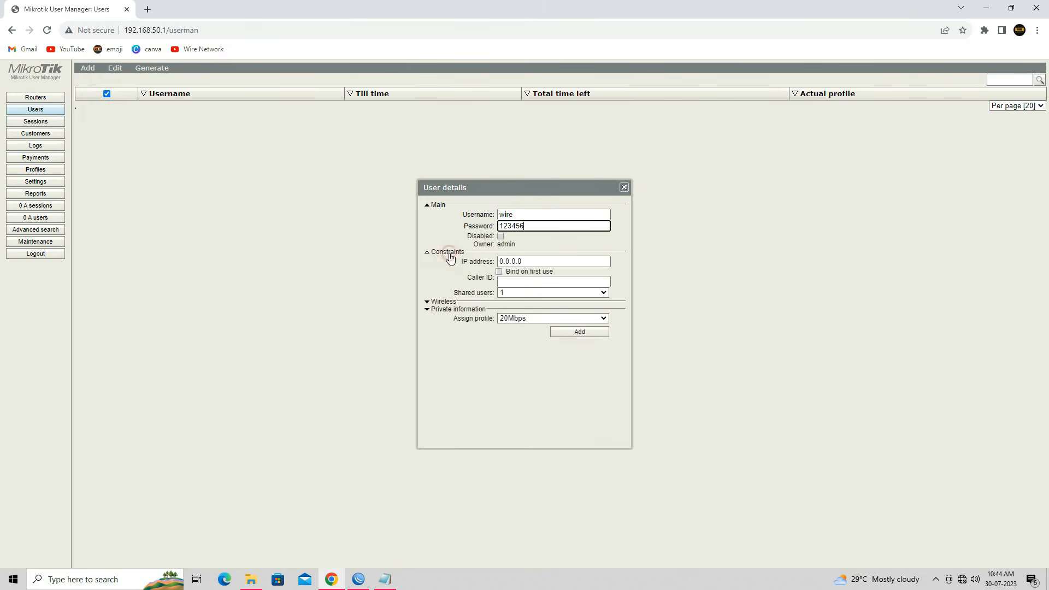
{"action": "left_click", "coordinate": [510, 274]}
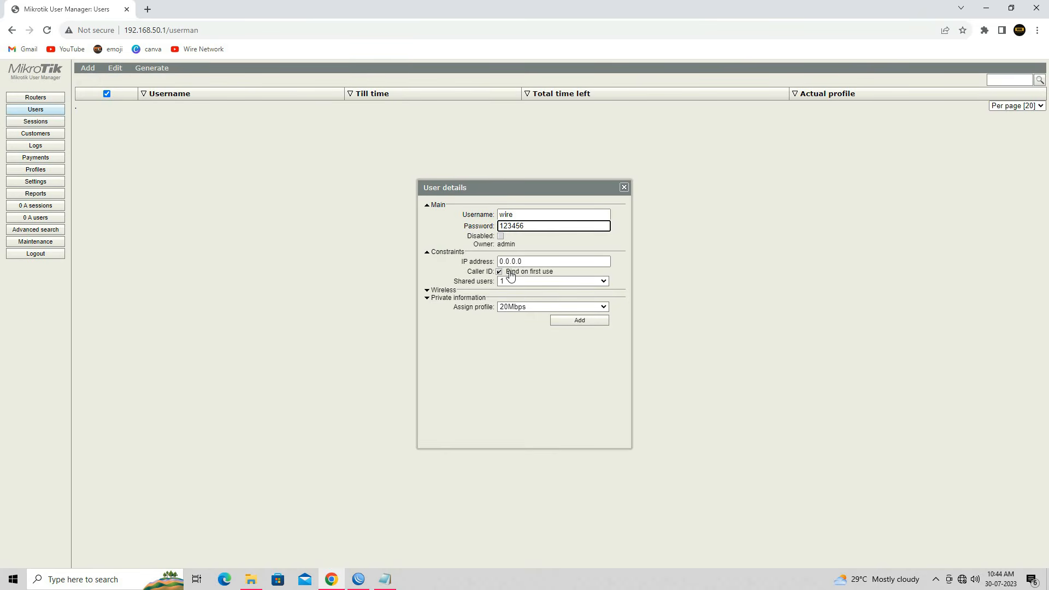
{"action": "left_click", "coordinate": [526, 307]}
{"action": "left_click", "coordinate": [529, 334]}
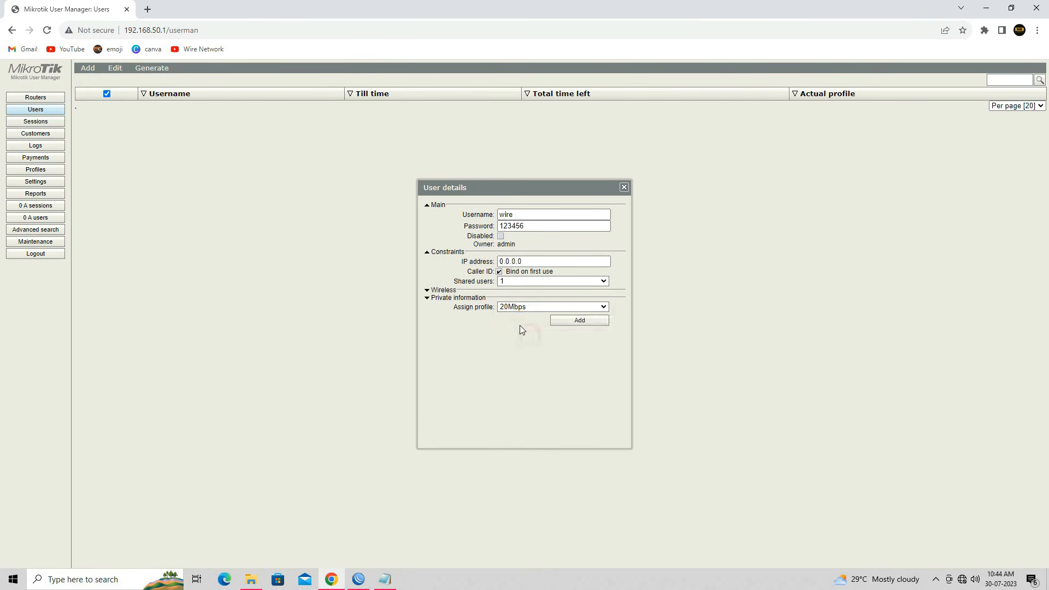
{"action": "left_click", "coordinate": [590, 326]}
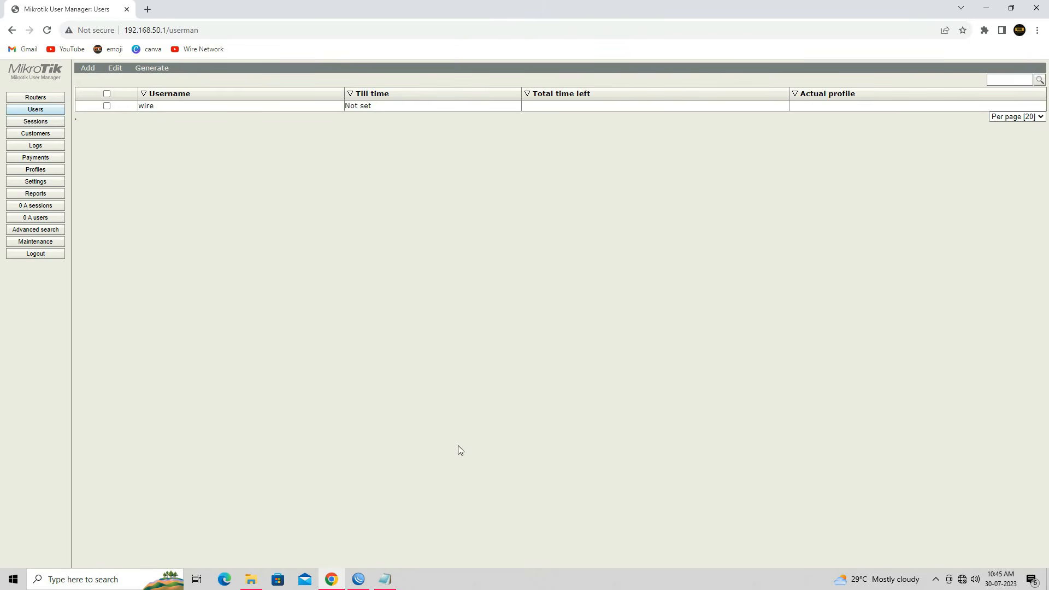
Step: Mark the Configure Mikrotik Hotspot step in the setup notes
{"action": "left_click", "coordinate": [385, 579]}
{"action": "left_click", "coordinate": [453, 476]}
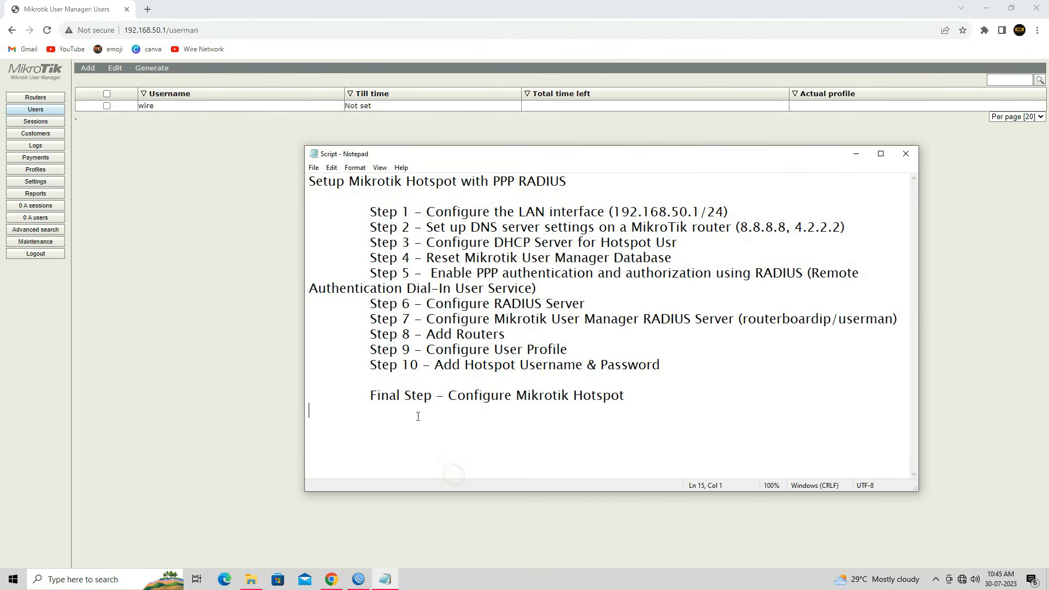
{"action": "left_click", "coordinate": [360, 398]}
{"action": "left_click_drag", "start_coordinate": [395, 398], "coordinate": [626, 398]}
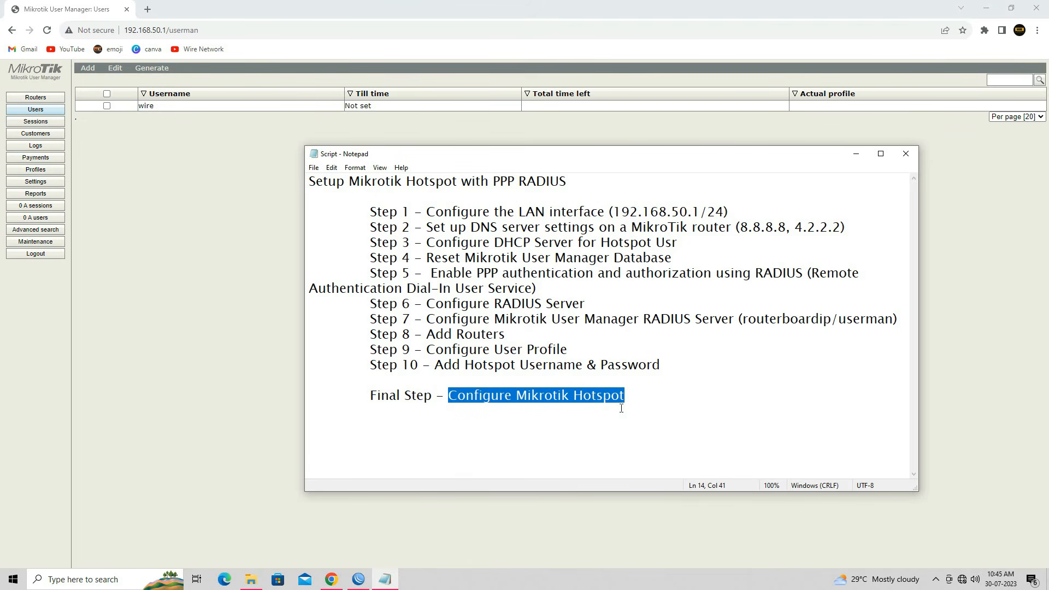
{"action": "left_click", "coordinate": [856, 154]}
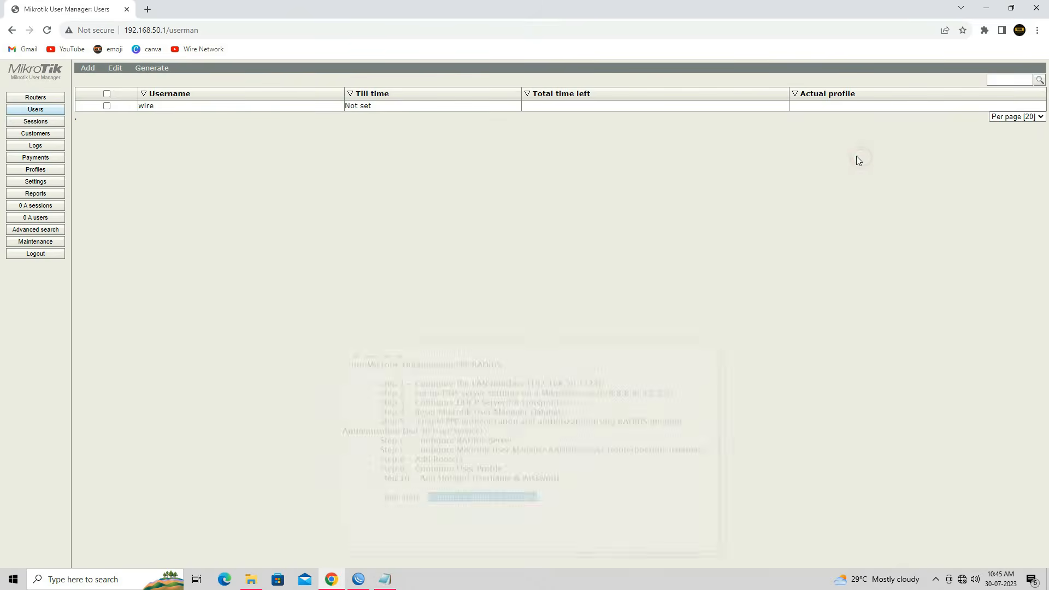
Step: In maximised WinBox, open IP > Hotspot > Servers and launch Hotspot Setup
{"action": "left_click", "coordinate": [982, 12]}
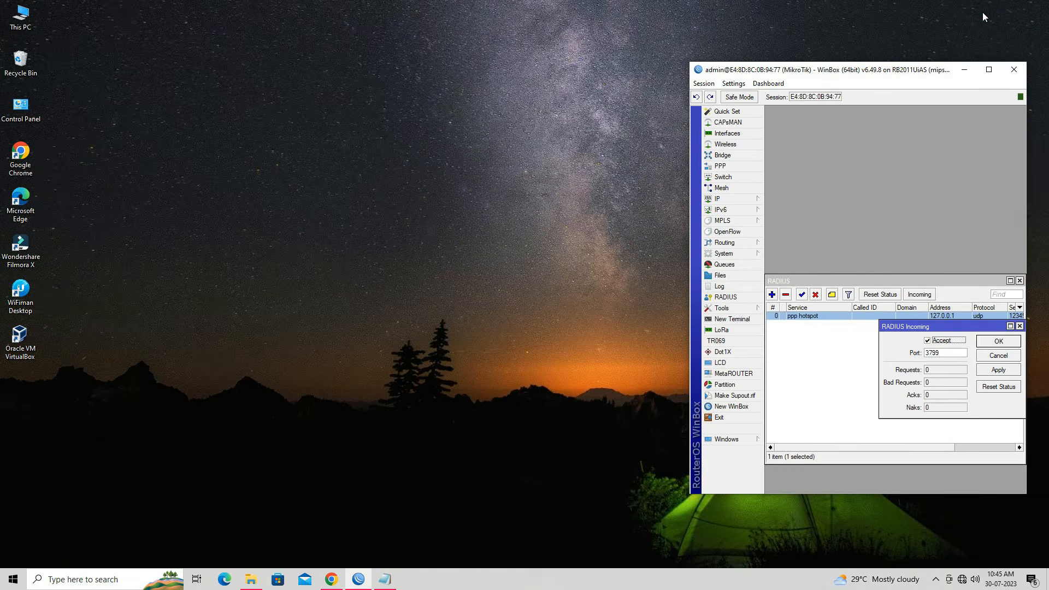
{"action": "left_click", "coordinate": [994, 65]}
{"action": "left_click", "coordinate": [330, 215]}
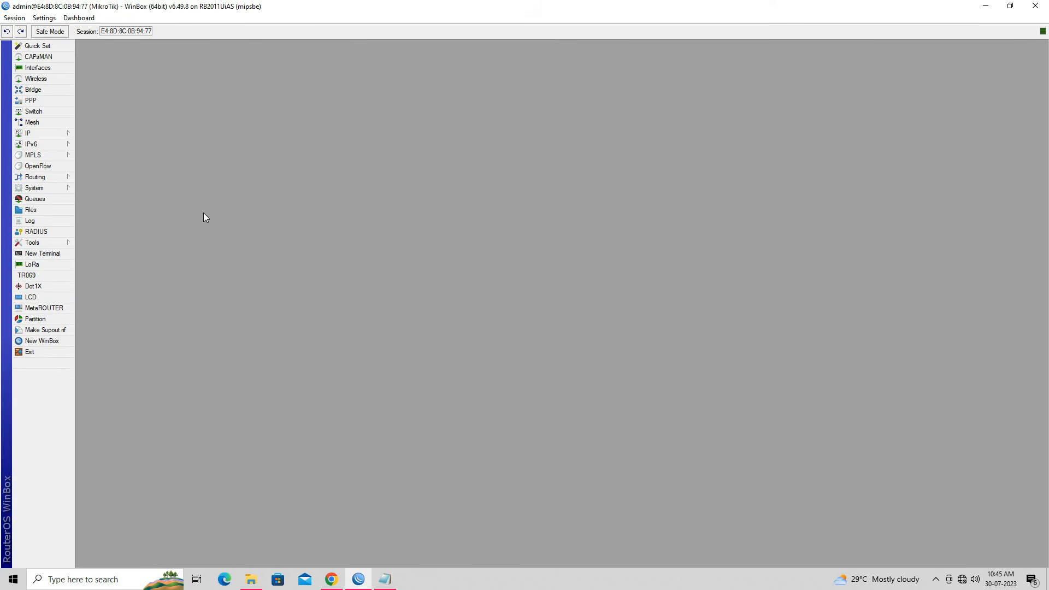
{"action": "left_click", "coordinate": [41, 133]}
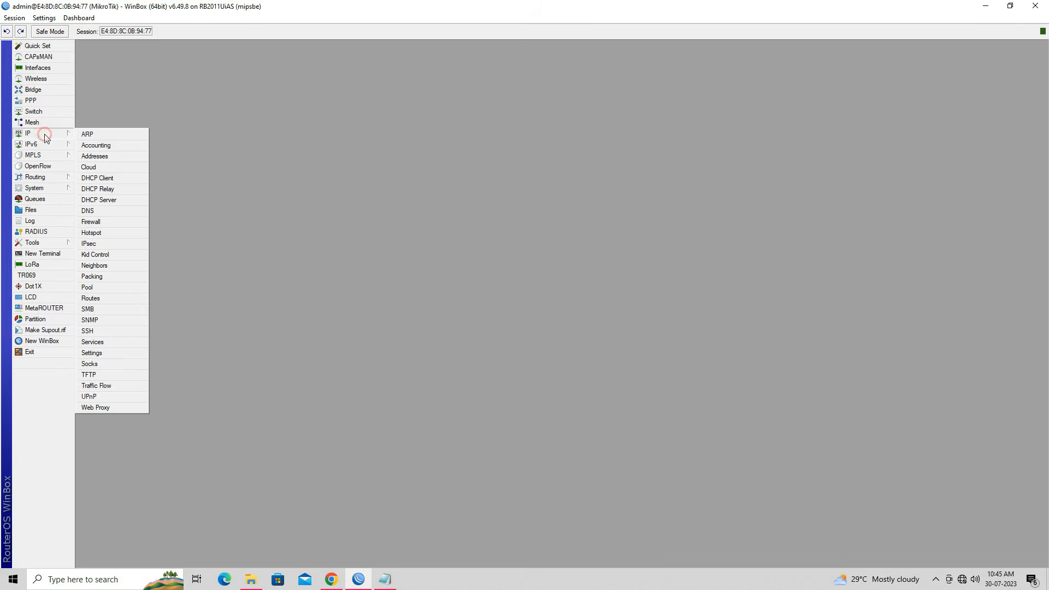
{"action": "left_click", "coordinate": [132, 230]}
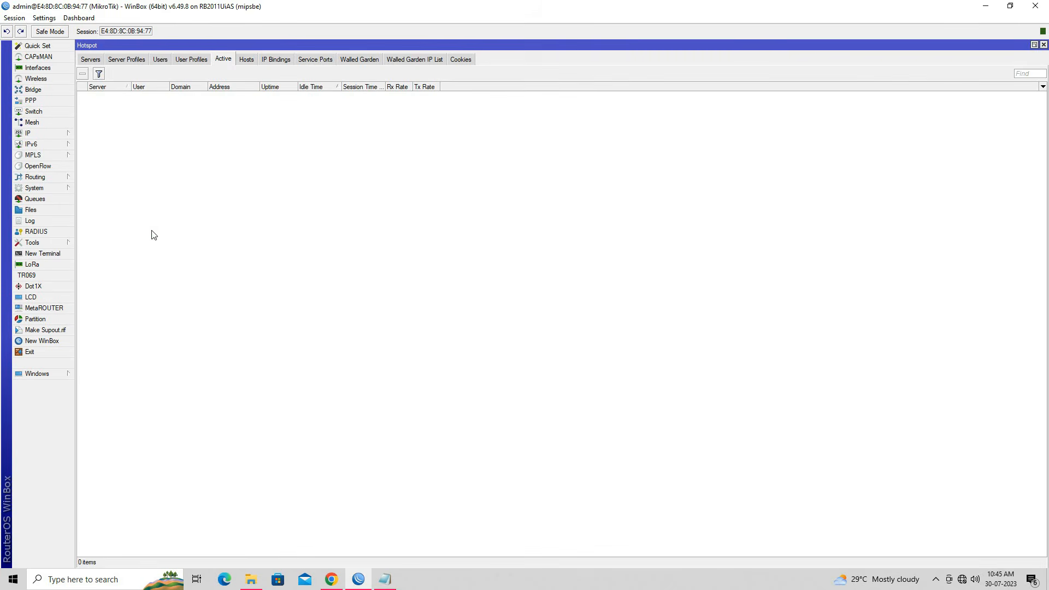
{"action": "left_click", "coordinate": [90, 60]}
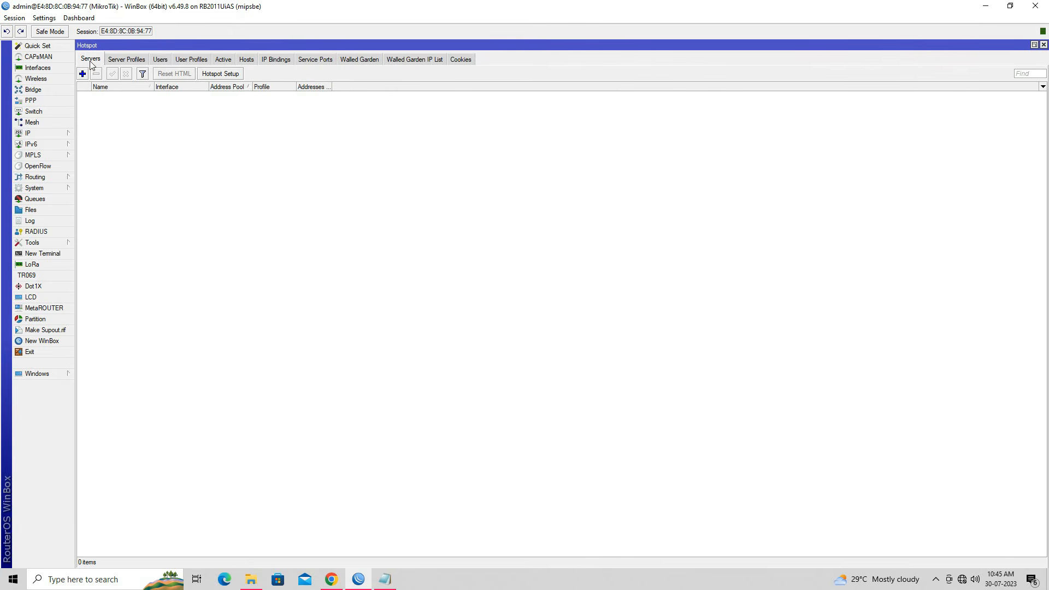
{"action": "left_click", "coordinate": [219, 74]}
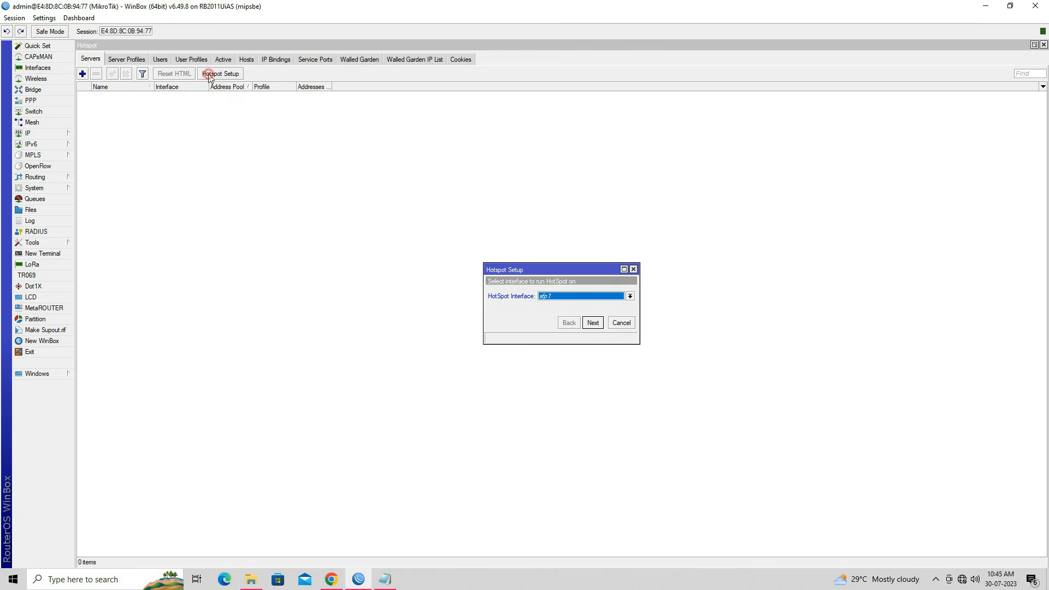
Step: Complete Hotspot Setup on 2 LAN HOTSPOT: 192.168.50.1/24, no certificate, DNS 8.8.8.8/4.2.2.2, wirenetwork.in
{"action": "left_click", "coordinate": [599, 297]}
{"action": "left_click", "coordinate": [593, 323]}
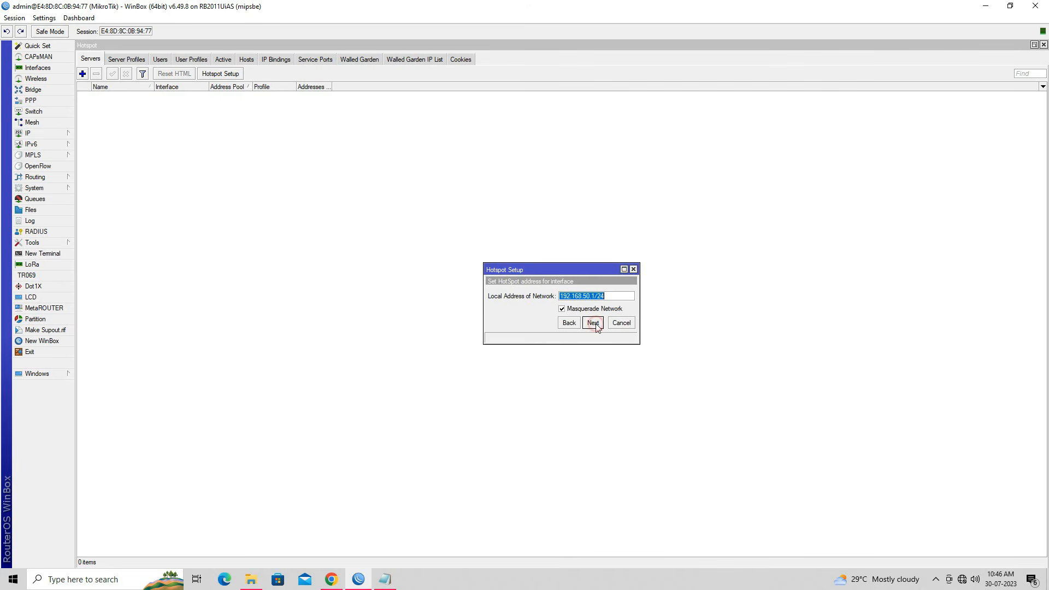
{"action": "left_click", "coordinate": [618, 296]}
{"action": "left_click", "coordinate": [593, 322]}
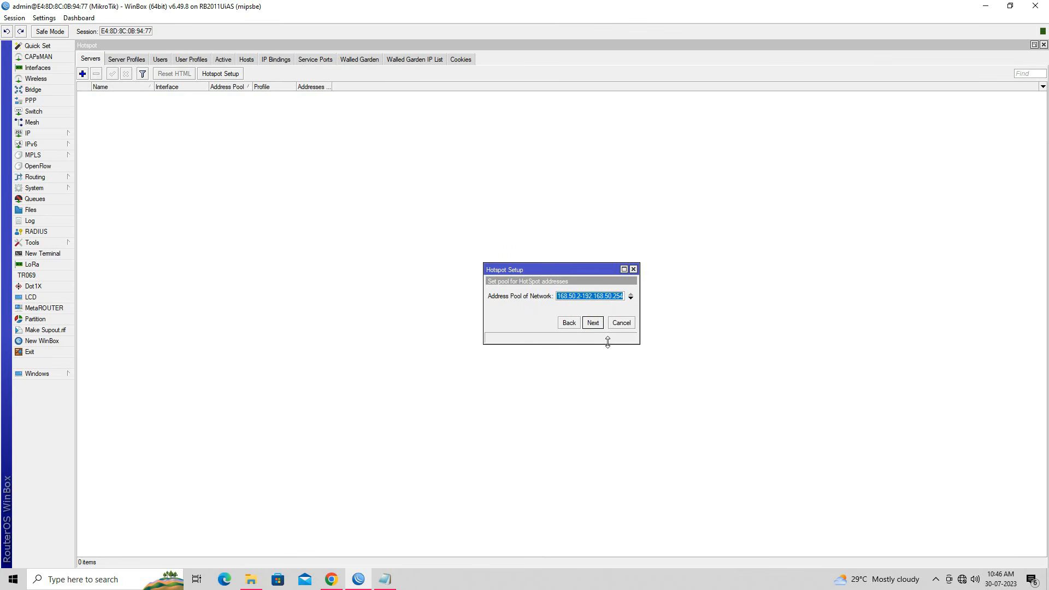
{"action": "left_click", "coordinate": [594, 324]}
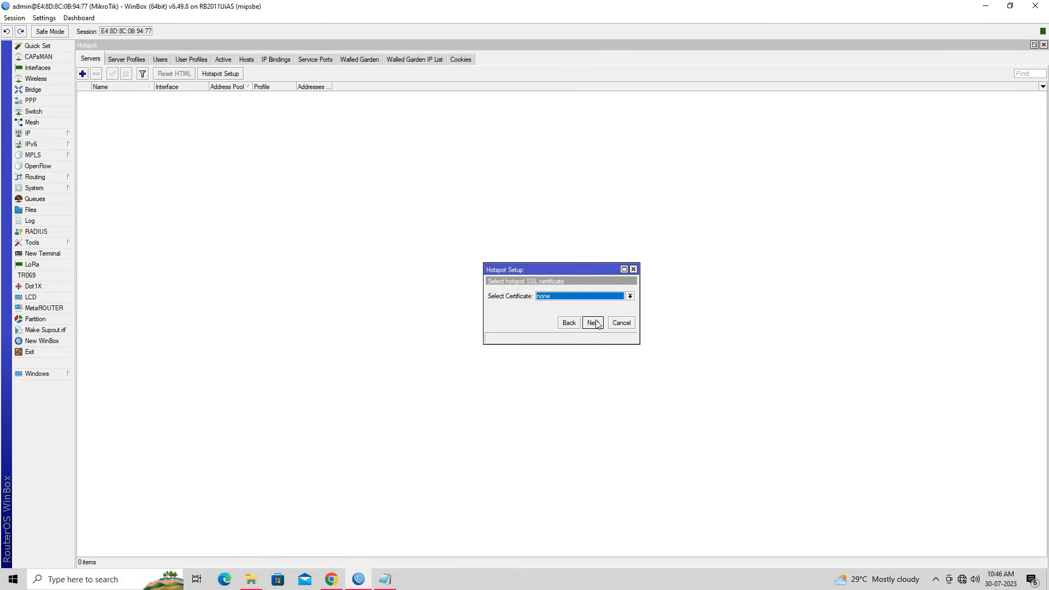
{"action": "left_click", "coordinate": [594, 324]}
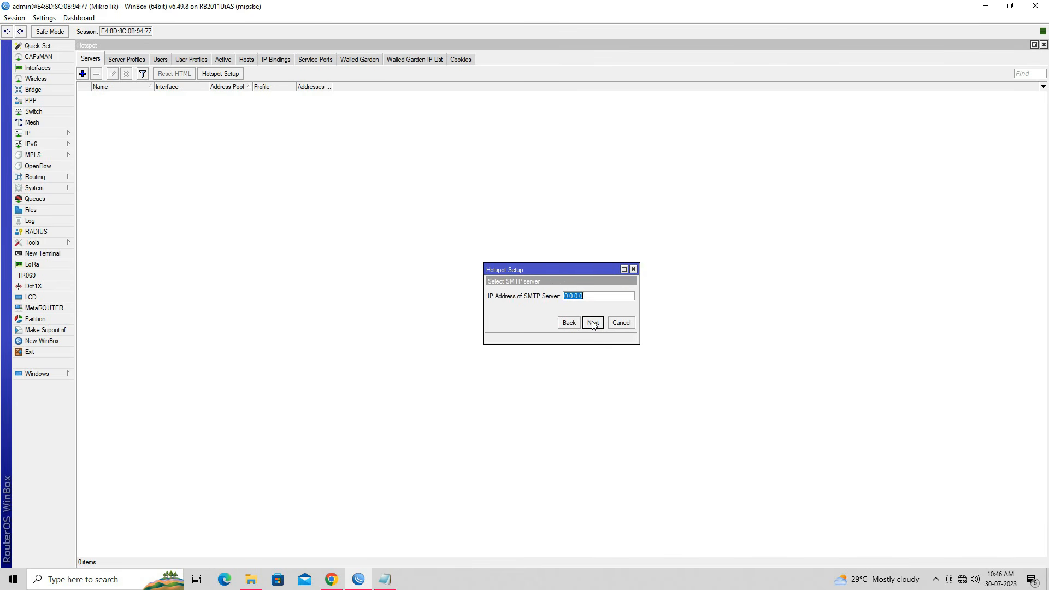
{"action": "left_click", "coordinate": [594, 323]}
{"action": "left_click", "coordinate": [594, 323]}
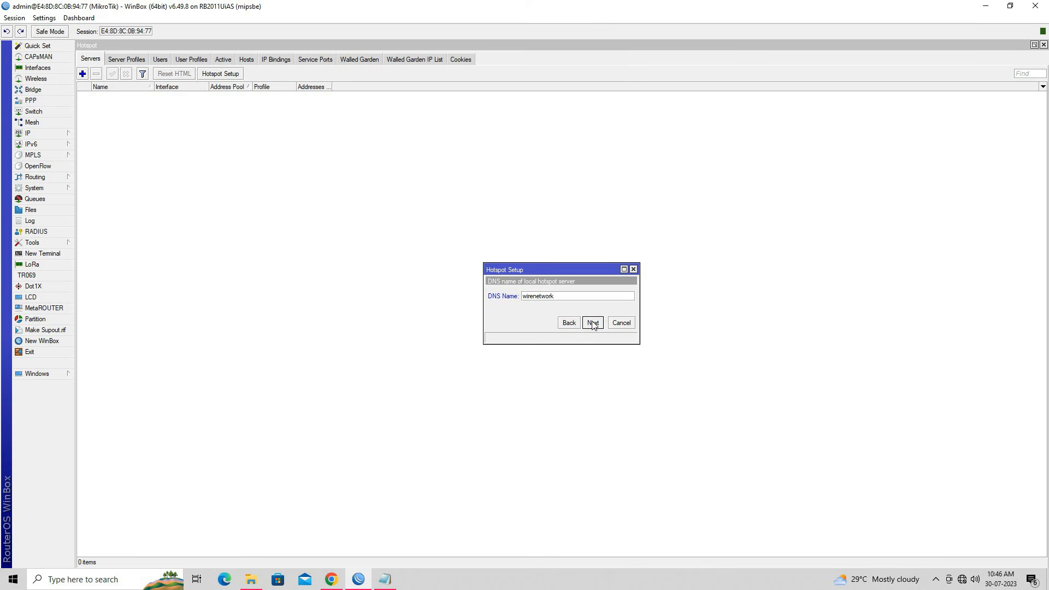
{"action": "left_click", "coordinate": [594, 323]}
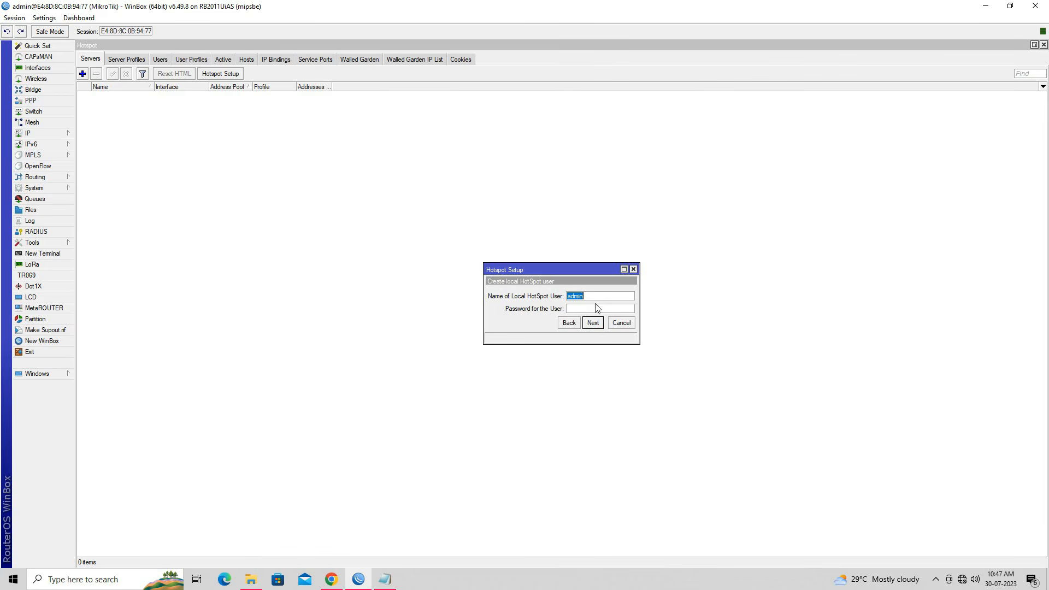
{"action": "left_click", "coordinate": [594, 321]}
{"action": "left_click", "coordinate": [561, 301]}
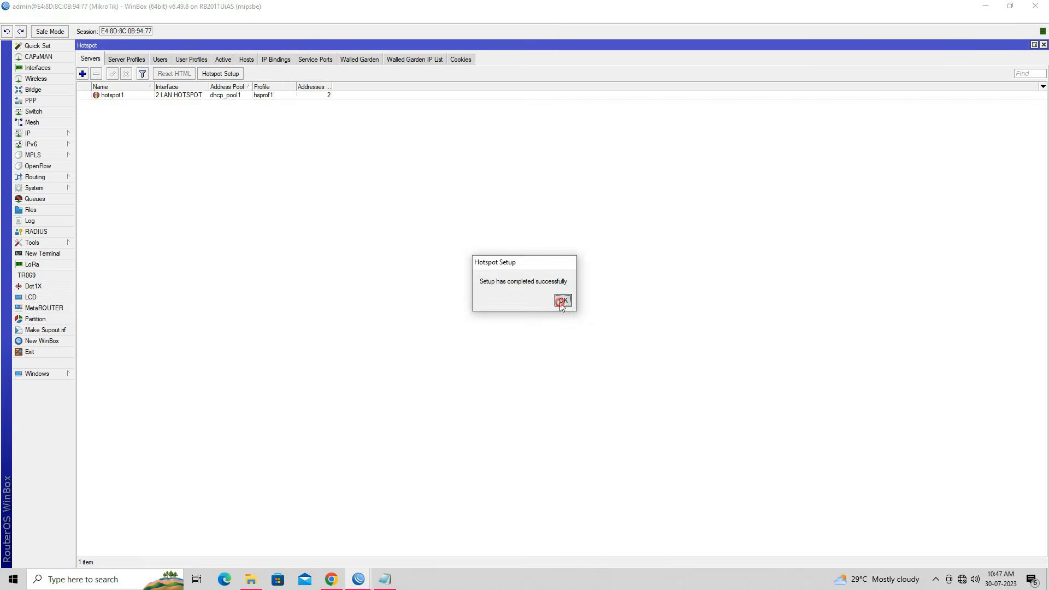
Step: Set Addresses Per MAC to 1 on the hotspot1 server
{"action": "double_click", "coordinate": [117, 96]}
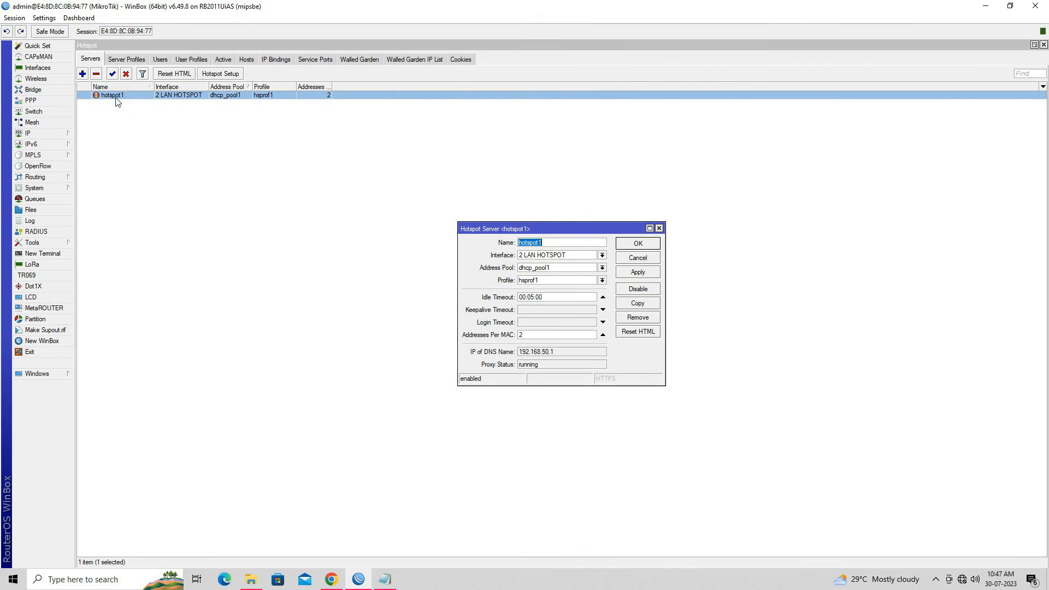
{"action": "left_click_drag", "start_coordinate": [560, 334], "coordinate": [495, 339]}
{"action": "type", "text": "1"}
{"action": "left_click", "coordinate": [657, 273]}
{"action": "left_click", "coordinate": [638, 244]}
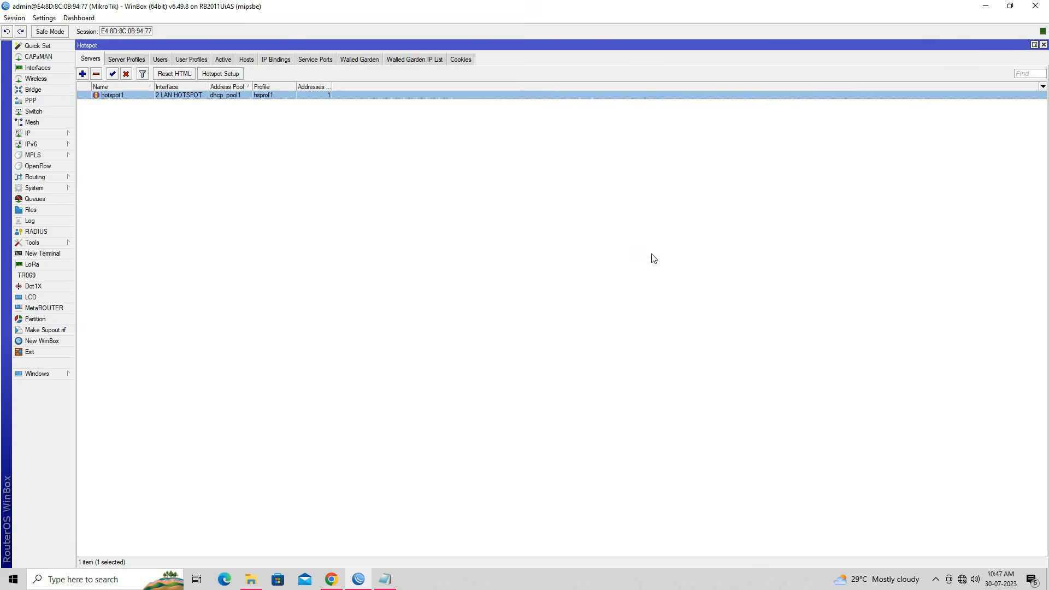
Step: Enable Use RADIUS in the hsprof1 server profile and save it
{"action": "left_click", "coordinate": [121, 61]}
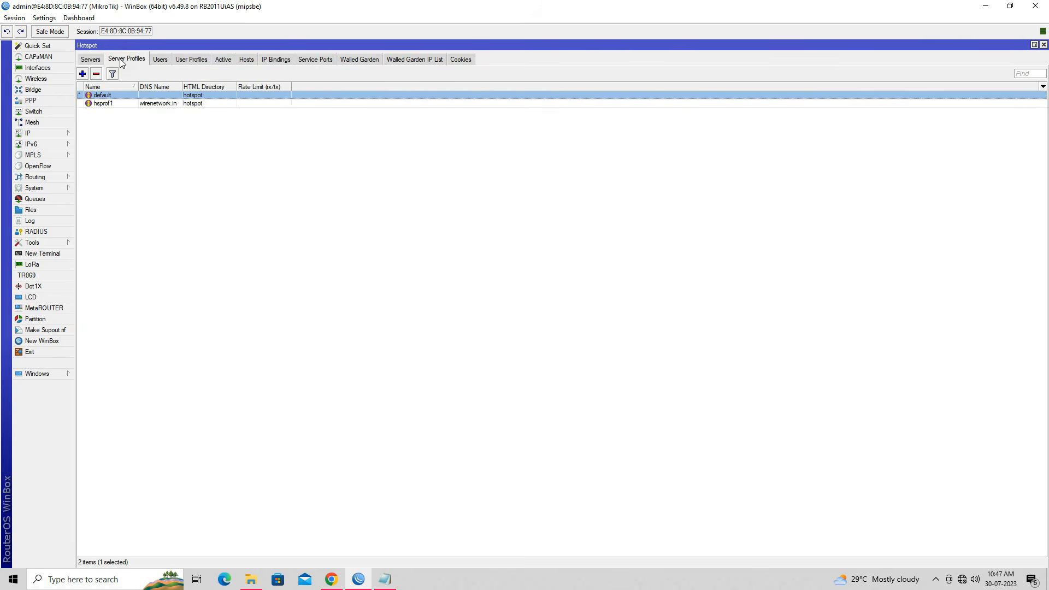
{"action": "left_click", "coordinate": [111, 104]}
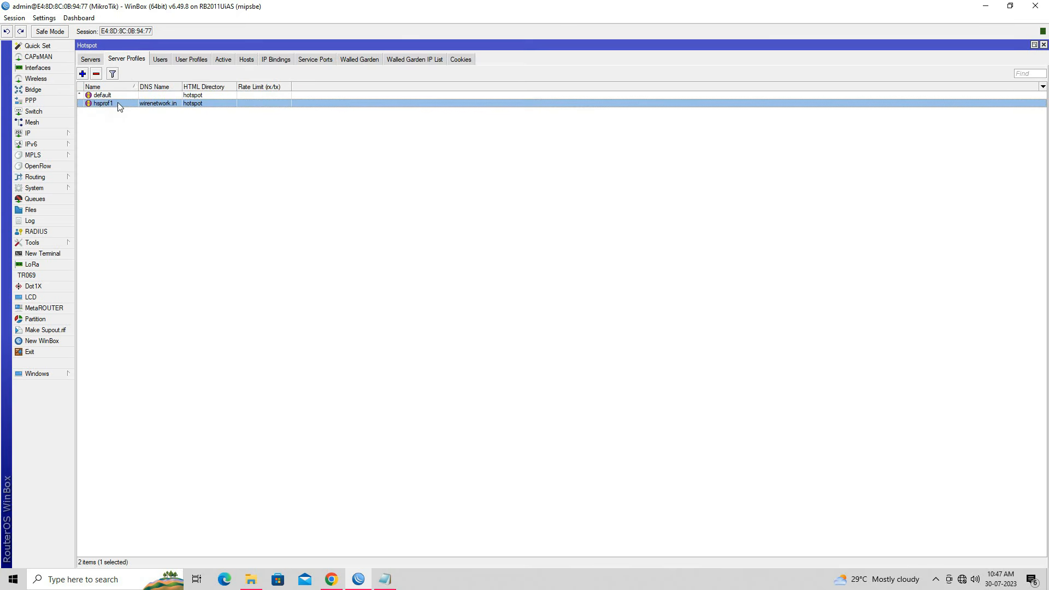
{"action": "double_click", "coordinate": [117, 102]}
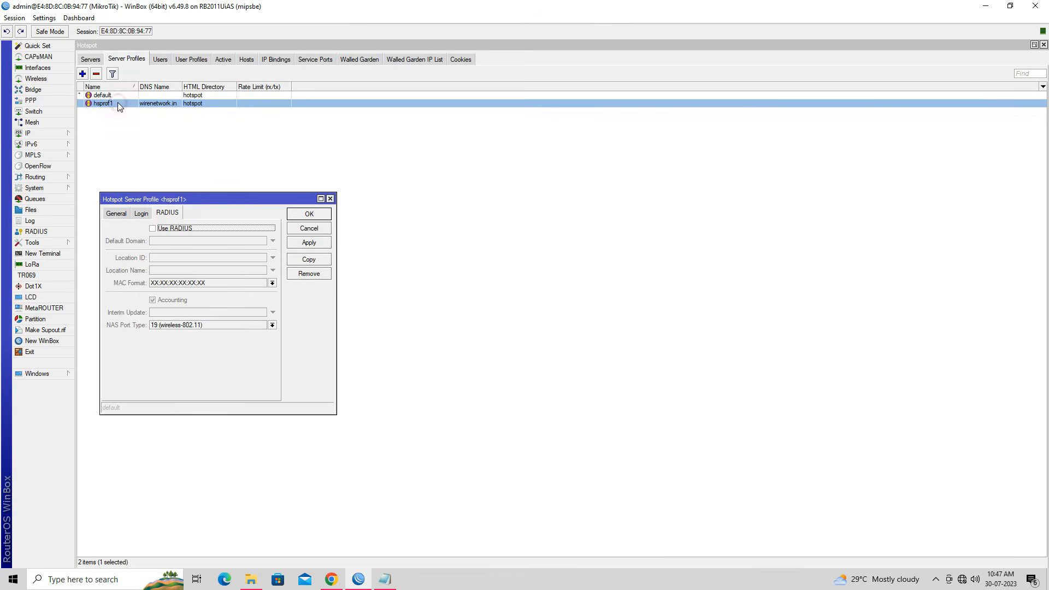
{"action": "left_click", "coordinate": [117, 213]}
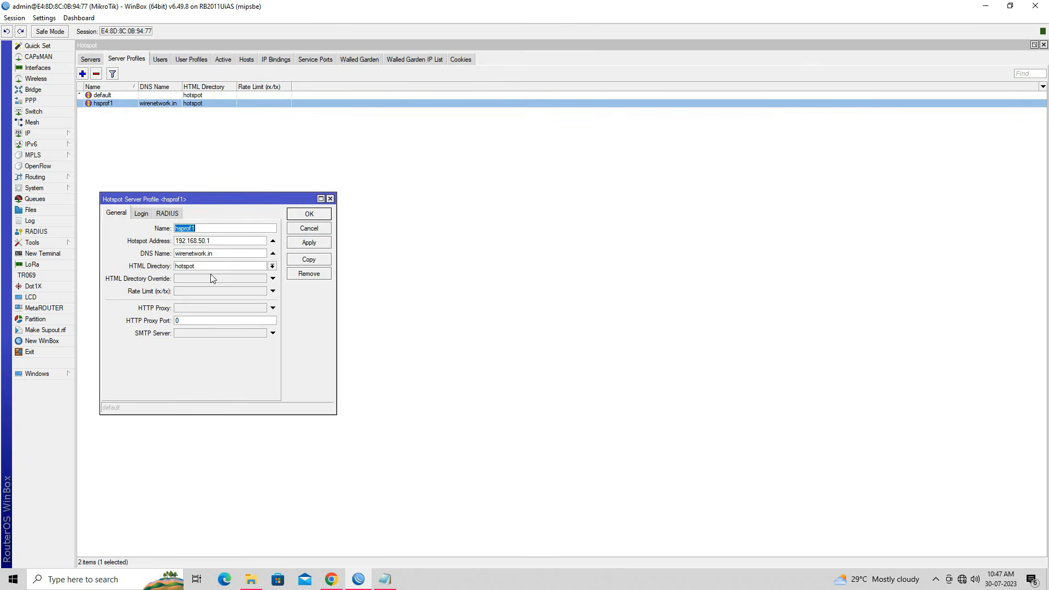
{"action": "left_click", "coordinate": [141, 213]}
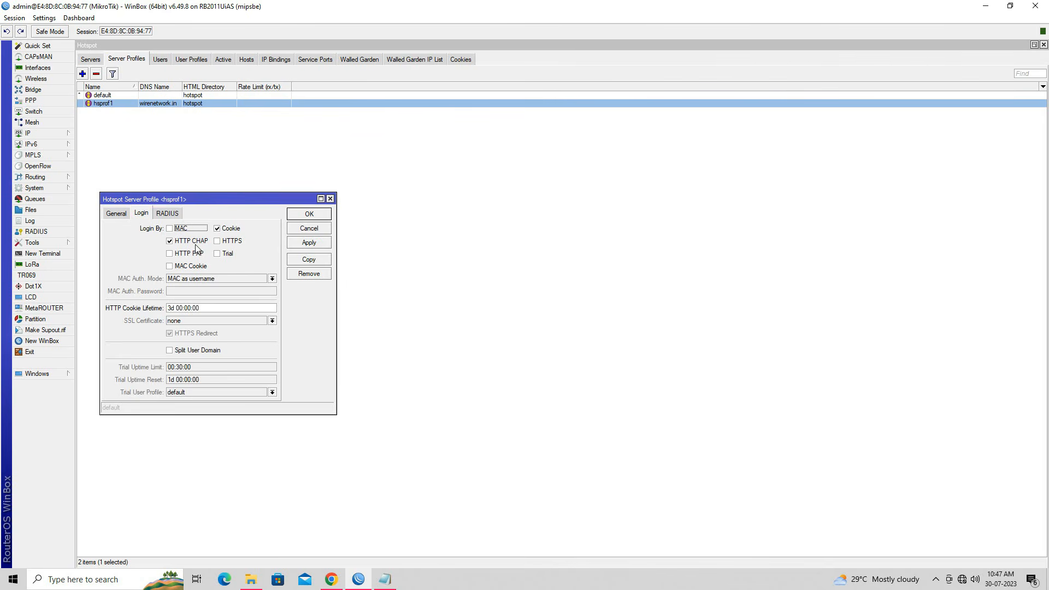
{"action": "left_click", "coordinate": [164, 214]}
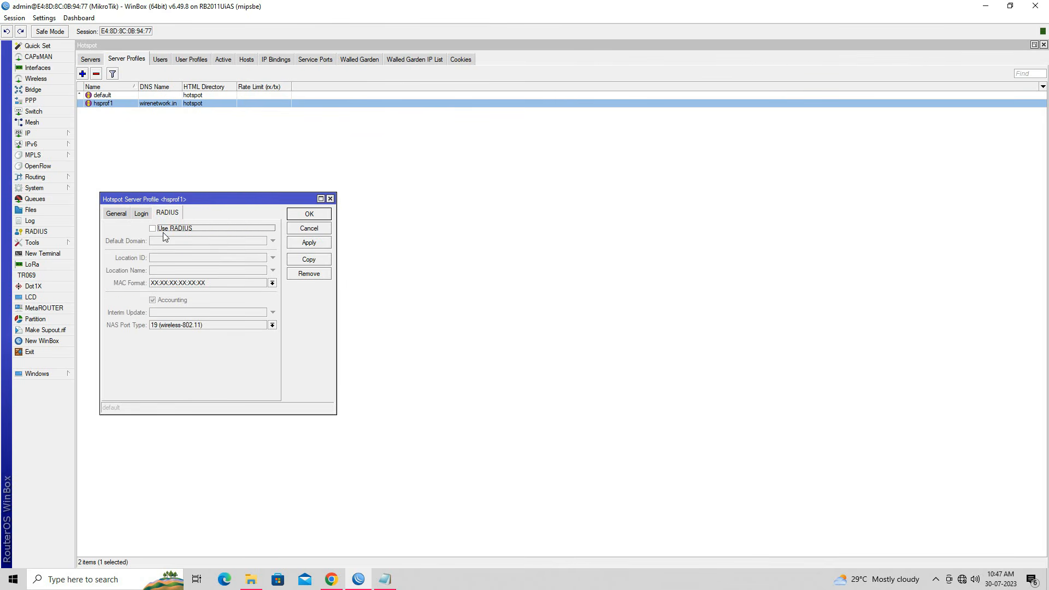
{"action": "left_click", "coordinate": [162, 231]}
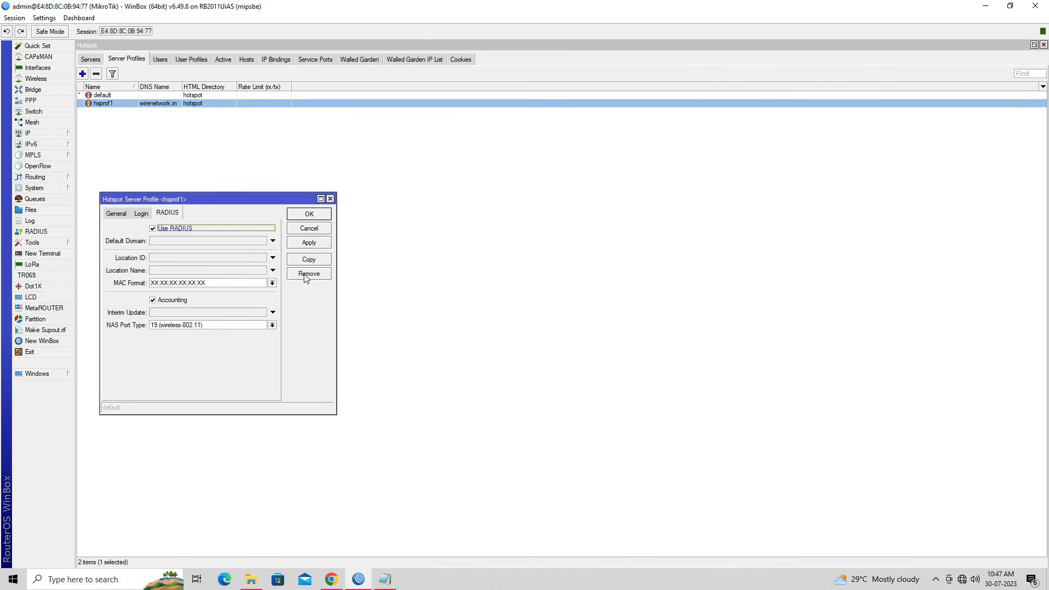
{"action": "left_click", "coordinate": [309, 243]}
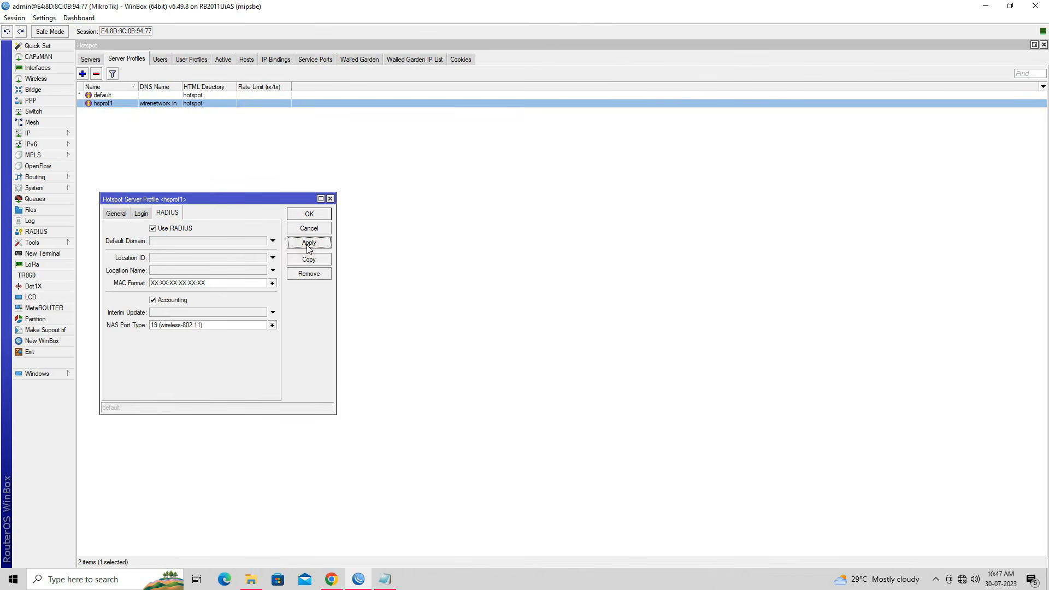
{"action": "left_click", "coordinate": [310, 215]}
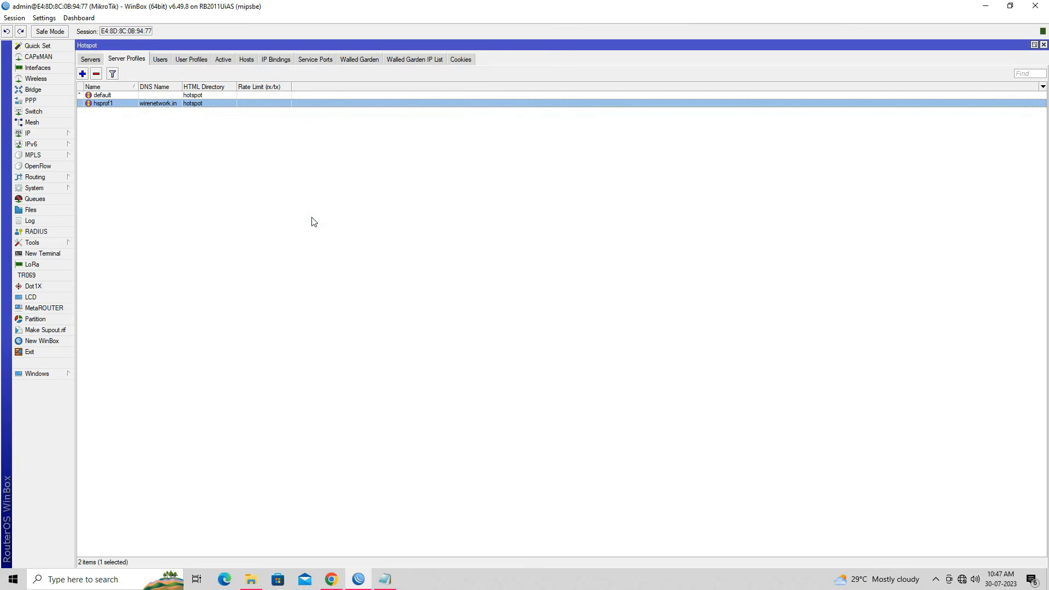
Step: Delete the default local hotspot user
{"action": "left_click", "coordinate": [160, 60]}
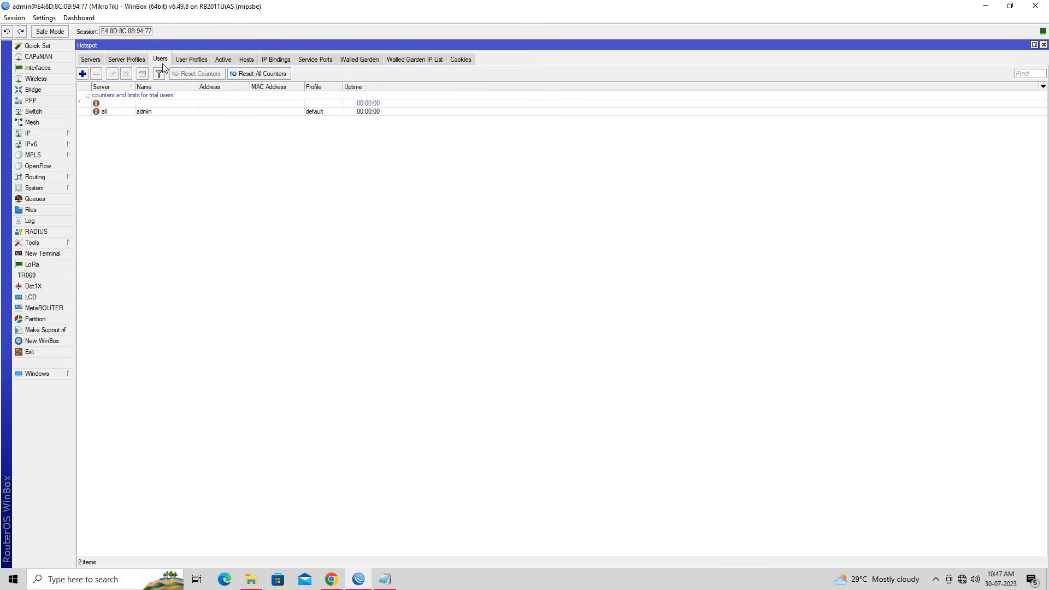
{"action": "left_click", "coordinate": [112, 112]}
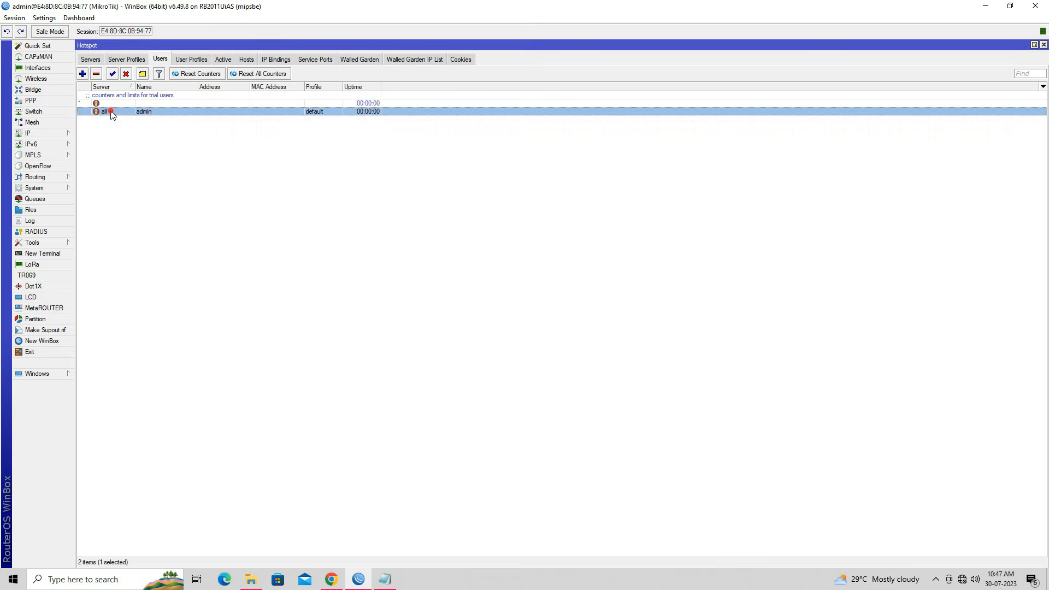
{"action": "left_click", "coordinate": [96, 73]}
{"action": "left_click", "coordinate": [181, 61]}
Step: Add a regular IP binding for 192.168.50.1/24 on server hotspot1
{"action": "left_click", "coordinate": [275, 61]}
{"action": "left_click", "coordinate": [84, 75]}
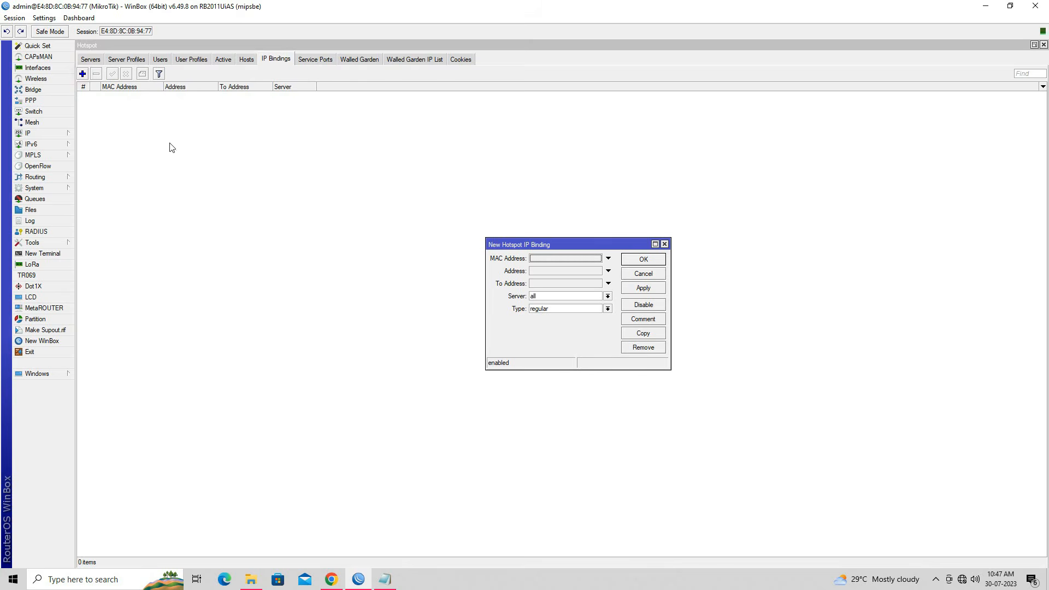
{"action": "left_click", "coordinate": [560, 272]}
{"action": "type", "text": "192.168.50.1/2"}
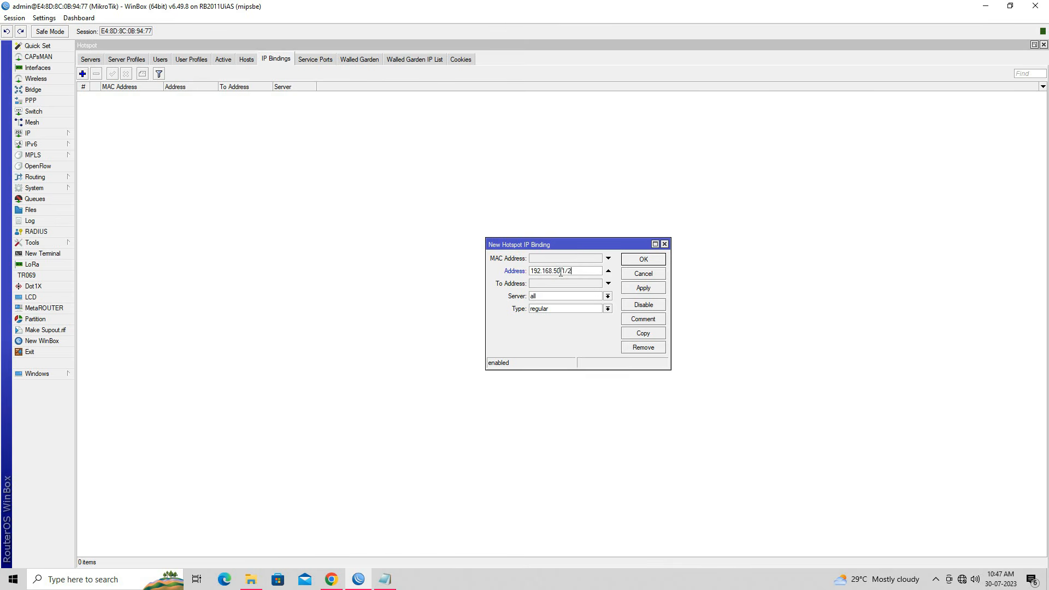
{"action": "left_click", "coordinate": [574, 291]}
{"action": "left_click", "coordinate": [573, 309]}
{"action": "left_click", "coordinate": [556, 309]}
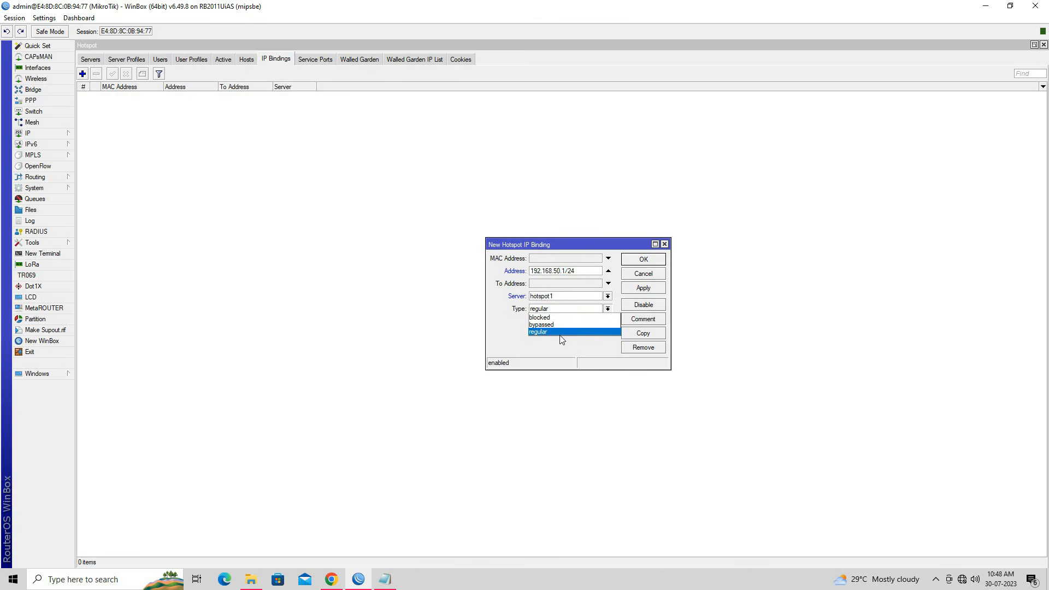
{"action": "left_click", "coordinate": [560, 334]}
{"action": "left_click", "coordinate": [643, 287]}
{"action": "left_click", "coordinate": [643, 260]}
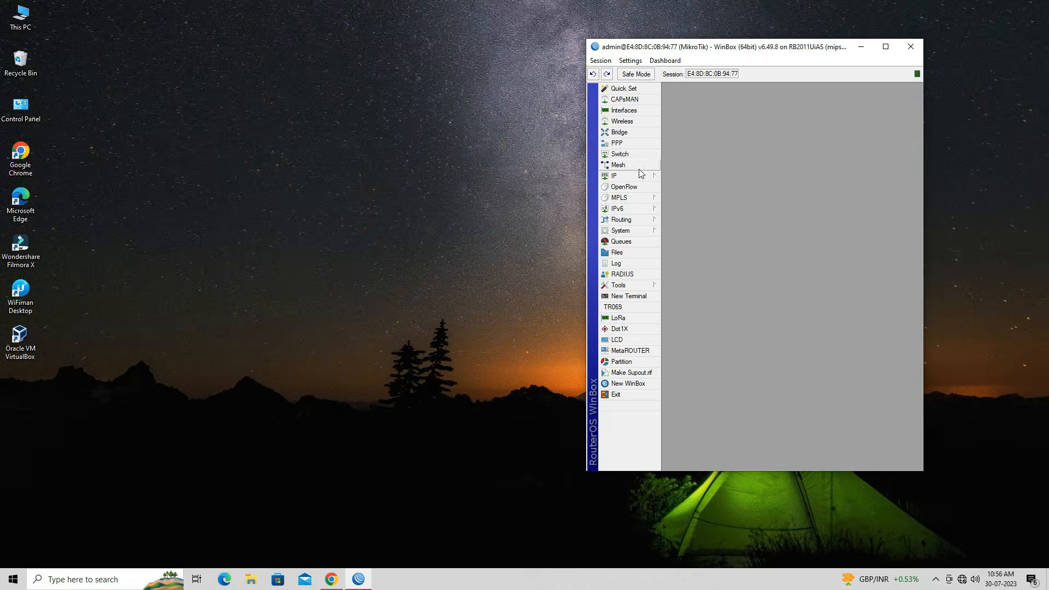
Step: Show the still-empty Hotspot Active users list, then bring Chrome forward
{"action": "left_click", "coordinate": [633, 175]}
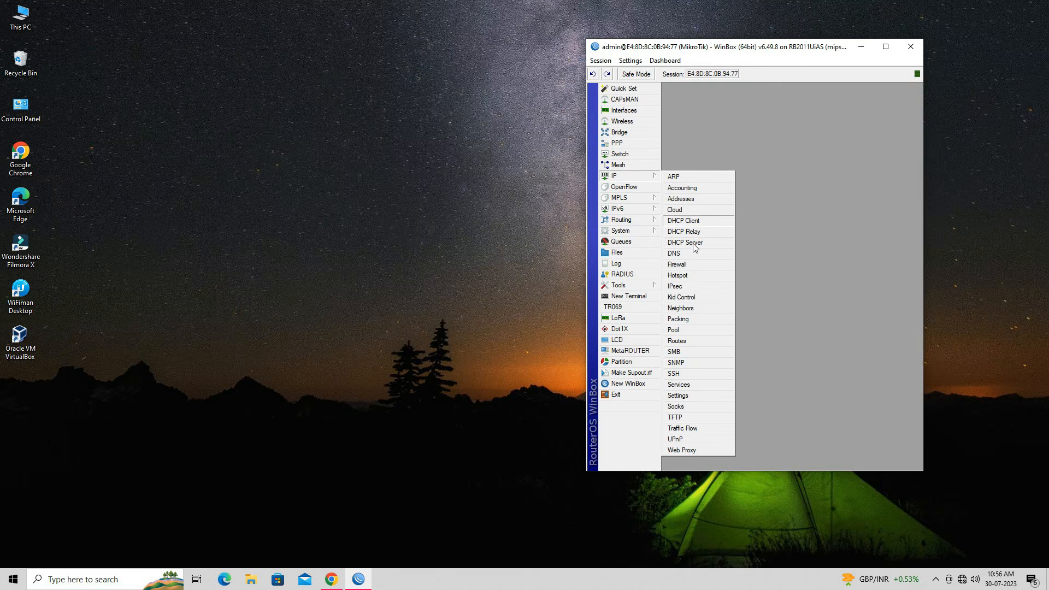
{"action": "left_click", "coordinate": [689, 279]}
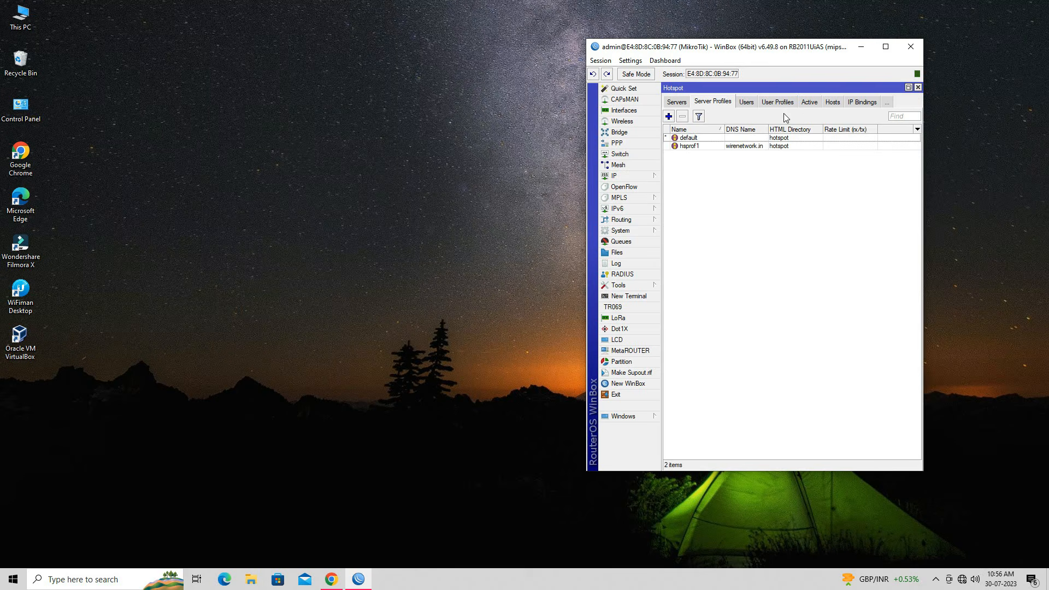
{"action": "left_click", "coordinate": [803, 104]}
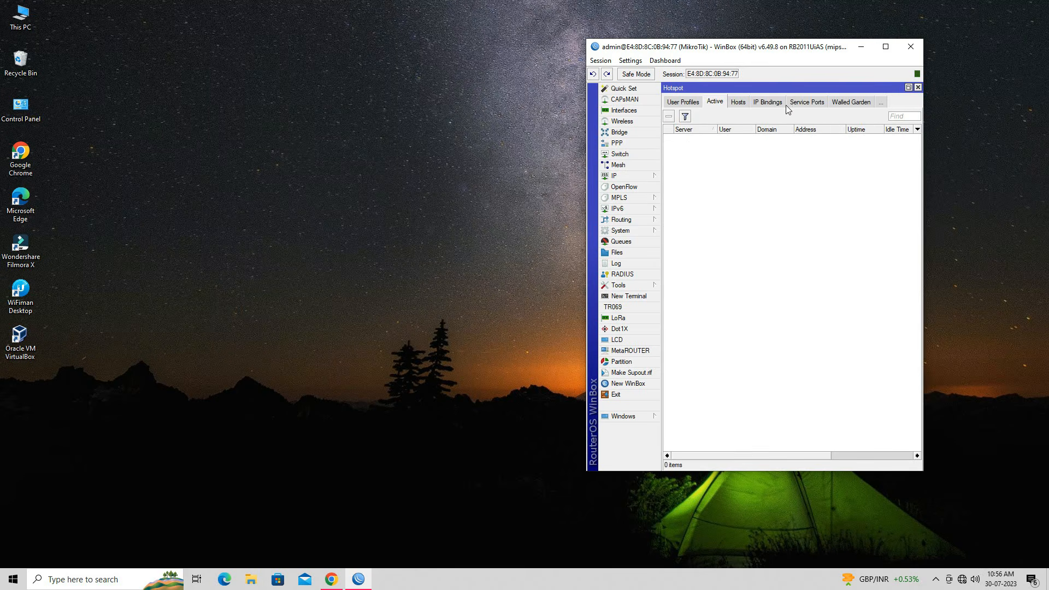
{"action": "left_click", "coordinate": [331, 579]}
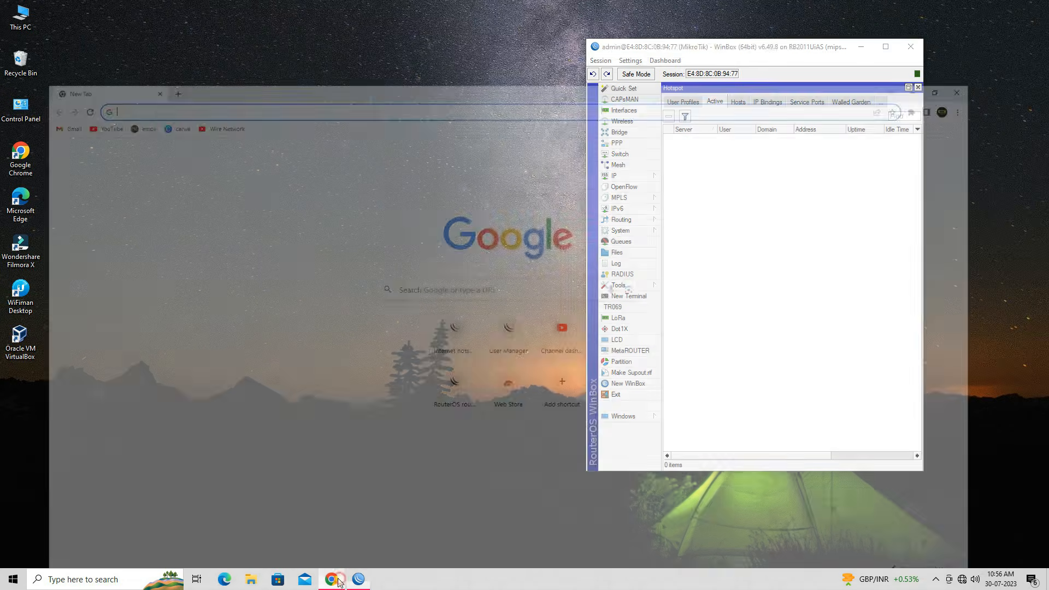
Step: Arrange Chrome beside WinBox and load the wirenetwork.in hotspot login page
{"action": "left_click", "coordinate": [1007, 9]}
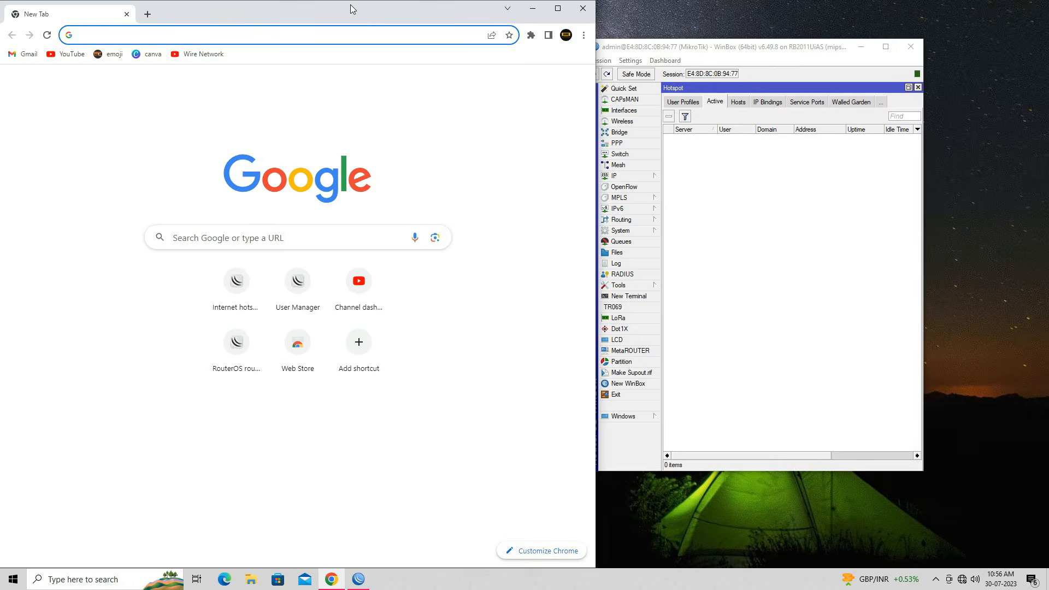
{"action": "left_click_drag", "start_coordinate": [348, 15], "coordinate": [335, 23]}
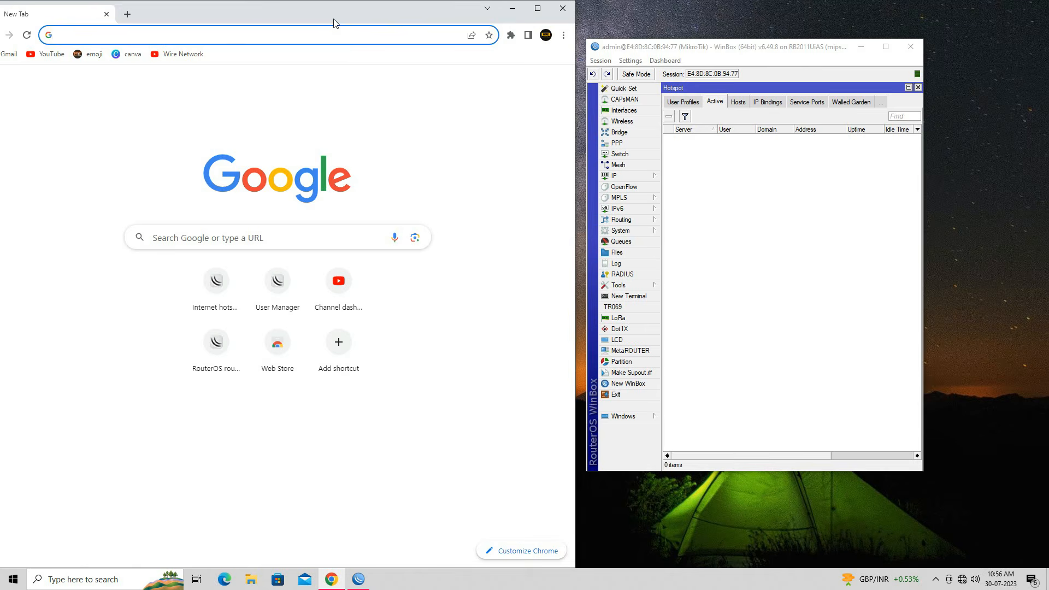
{"action": "type", "text": "wirenetwork.in"}
{"action": "key", "text": "Return"}
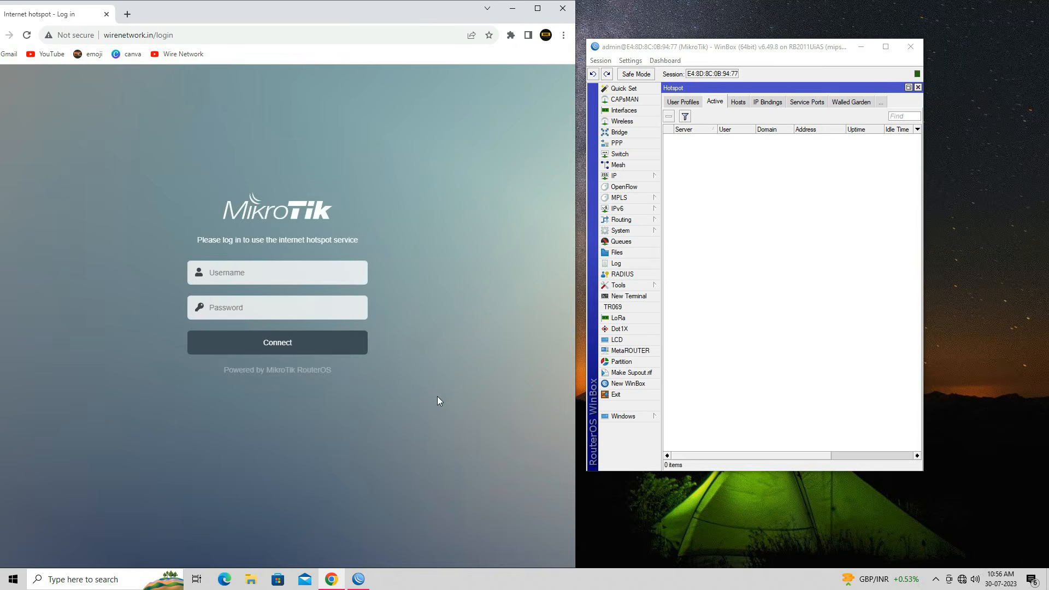
{"action": "left_click_drag", "start_coordinate": [923, 141], "coordinate": [1045, 153]}
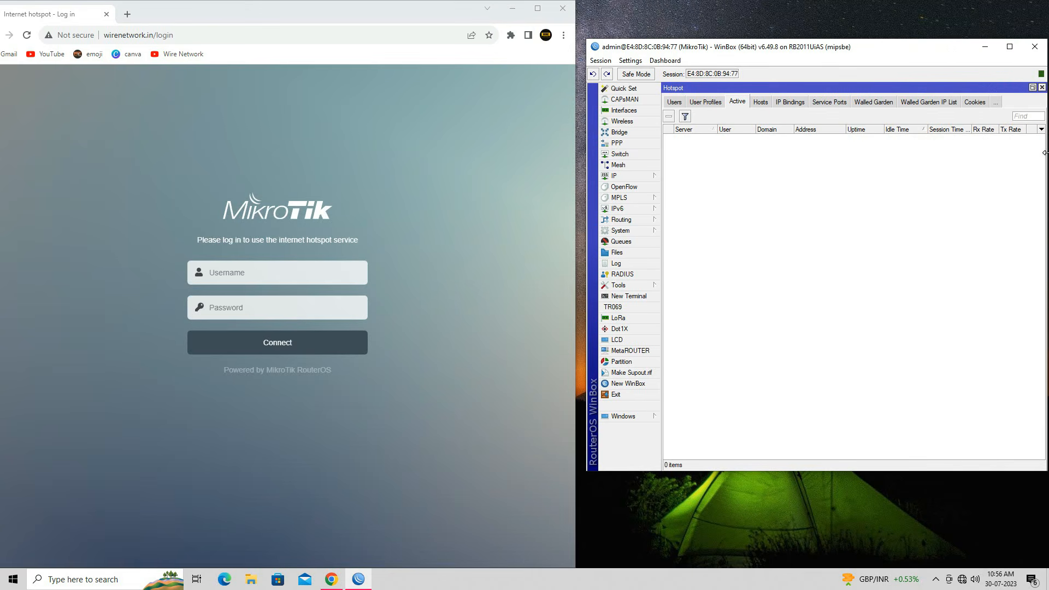
{"action": "left_click_drag", "start_coordinate": [857, 474], "coordinate": [862, 538]}
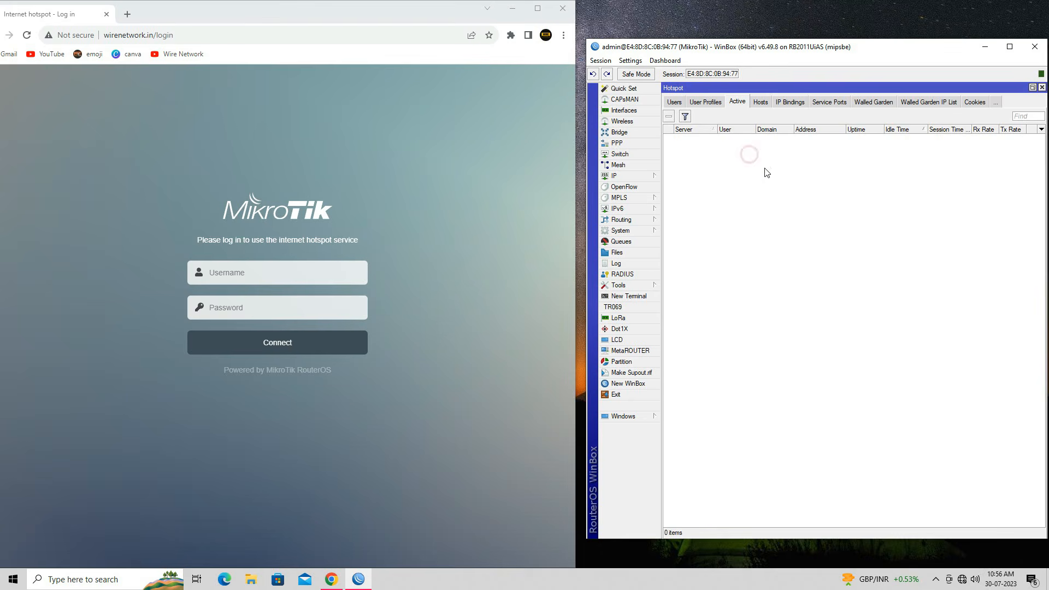
Step: Enter the hotspot username and password and connect
{"action": "left_click", "coordinate": [252, 271]}
{"action": "type", "text": "wire"}
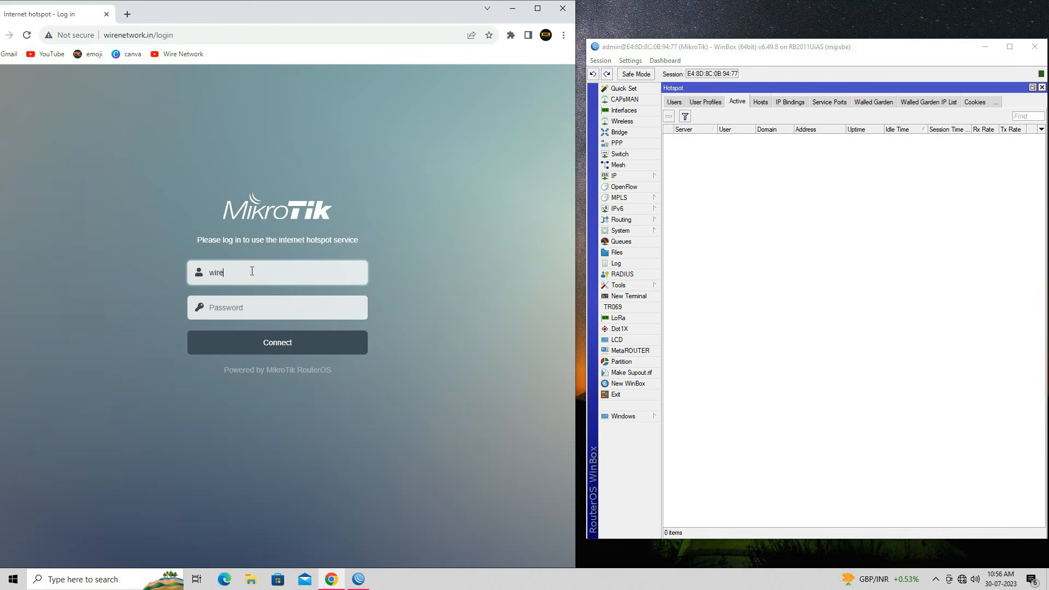
{"action": "key", "text": "Tab"}
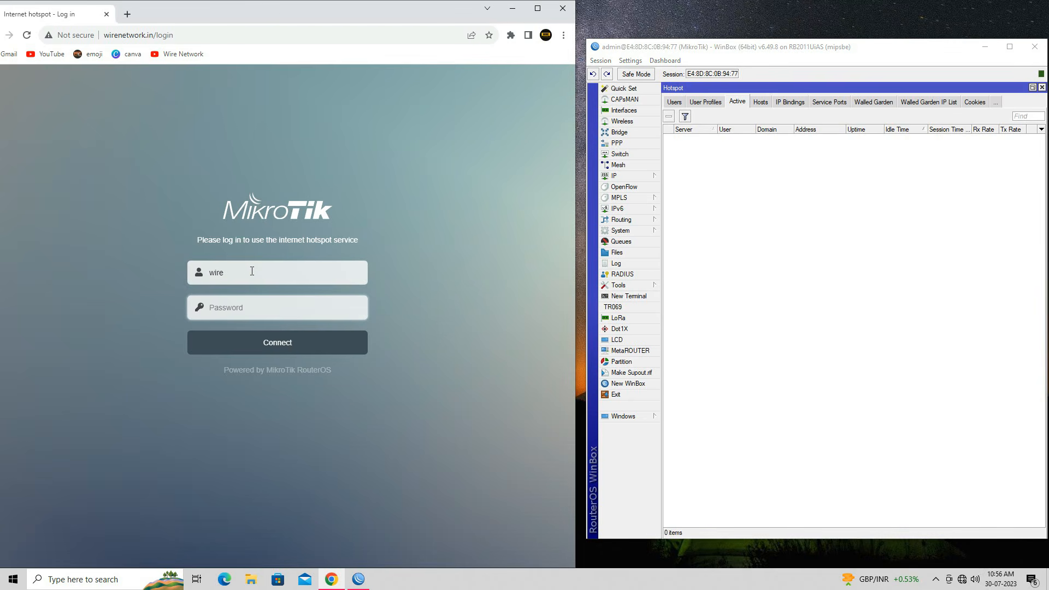
{"action": "type", "text": "w"}
{"action": "left_click", "coordinate": [278, 354]}
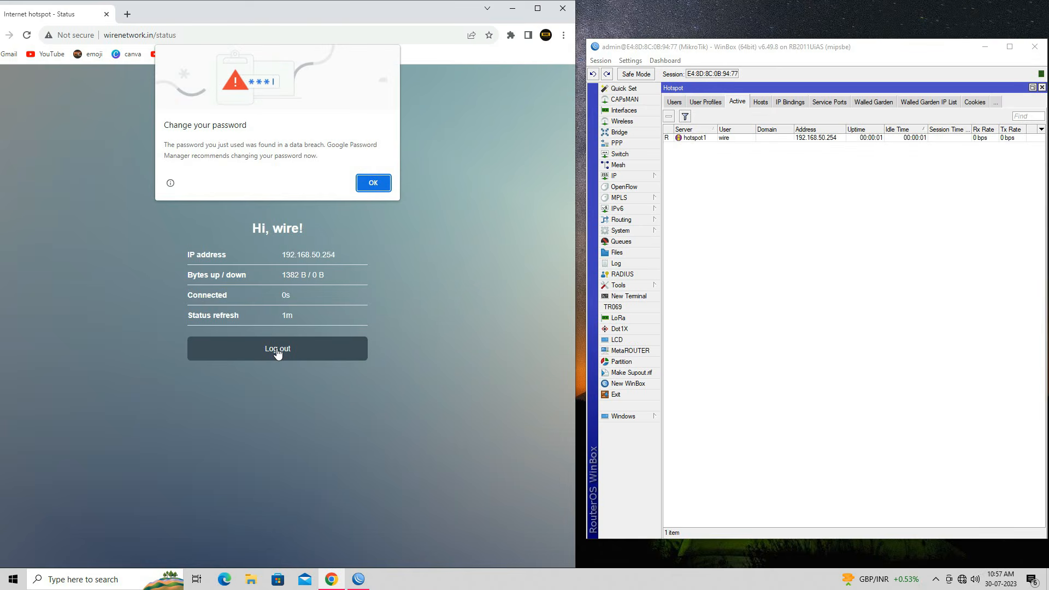
Step: Dismiss Chrome's warning and inspect the active user session's general and statistics details
{"action": "left_click", "coordinate": [778, 138]}
{"action": "left_click", "coordinate": [373, 182]}
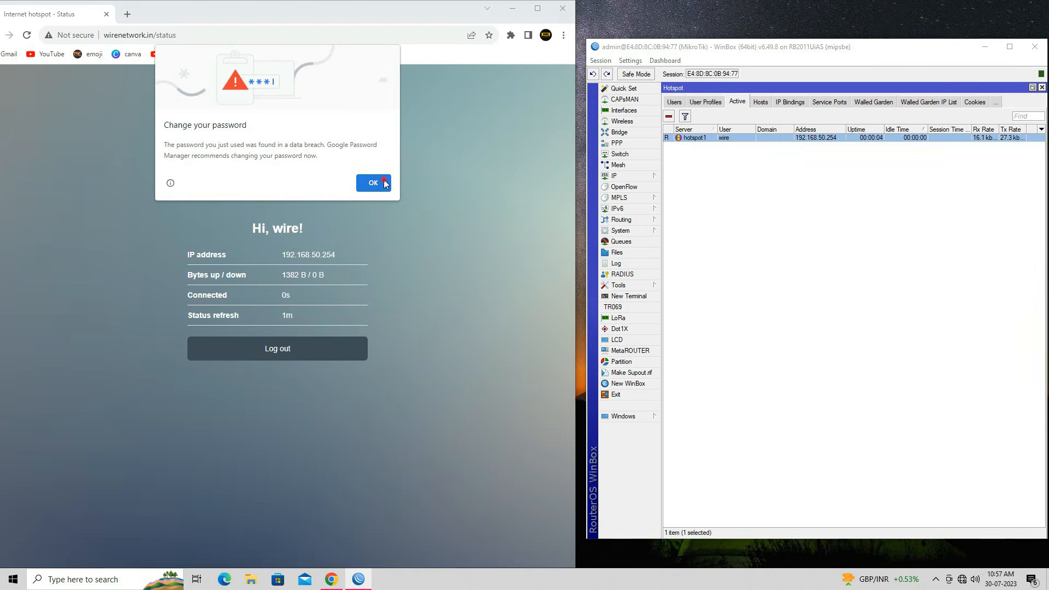
{"action": "double_click", "coordinate": [831, 138]}
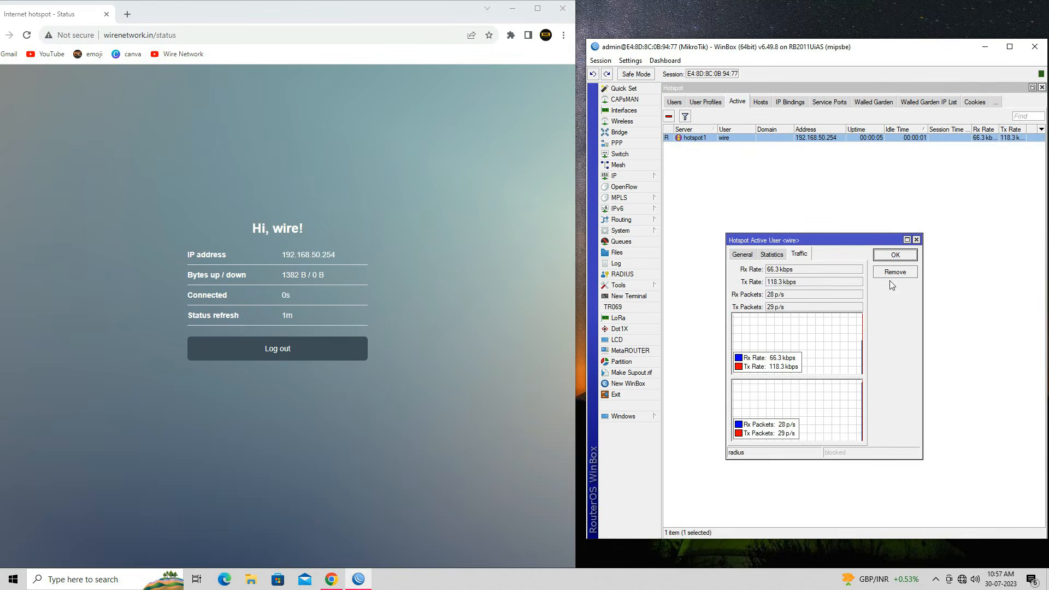
{"action": "left_click", "coordinate": [780, 256]}
{"action": "left_click", "coordinate": [744, 255]}
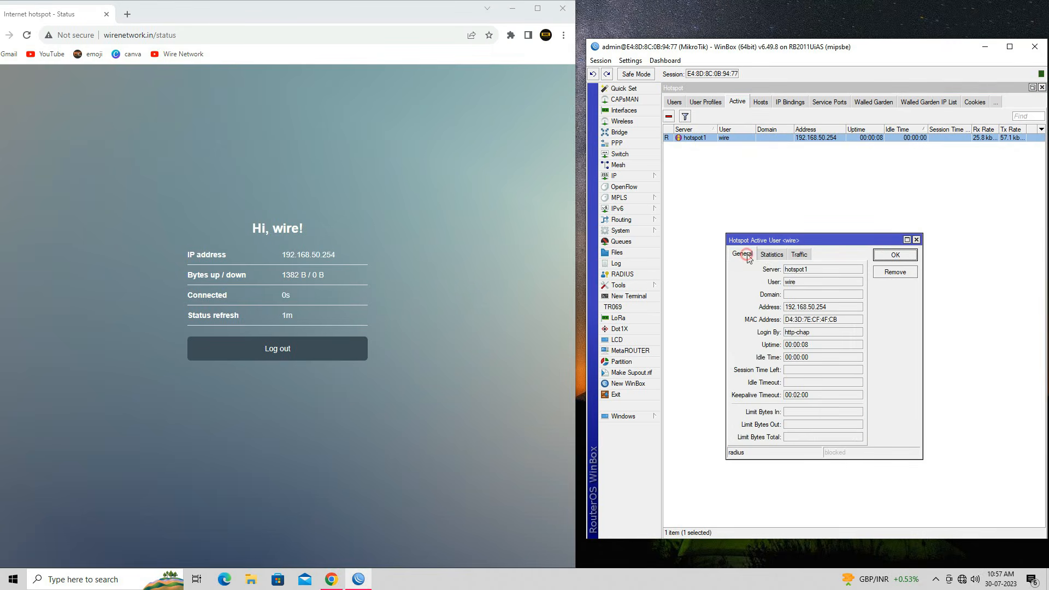
{"action": "left_click_drag", "start_coordinate": [808, 287], "coordinate": [787, 283]}
{"action": "left_click", "coordinate": [893, 258]}
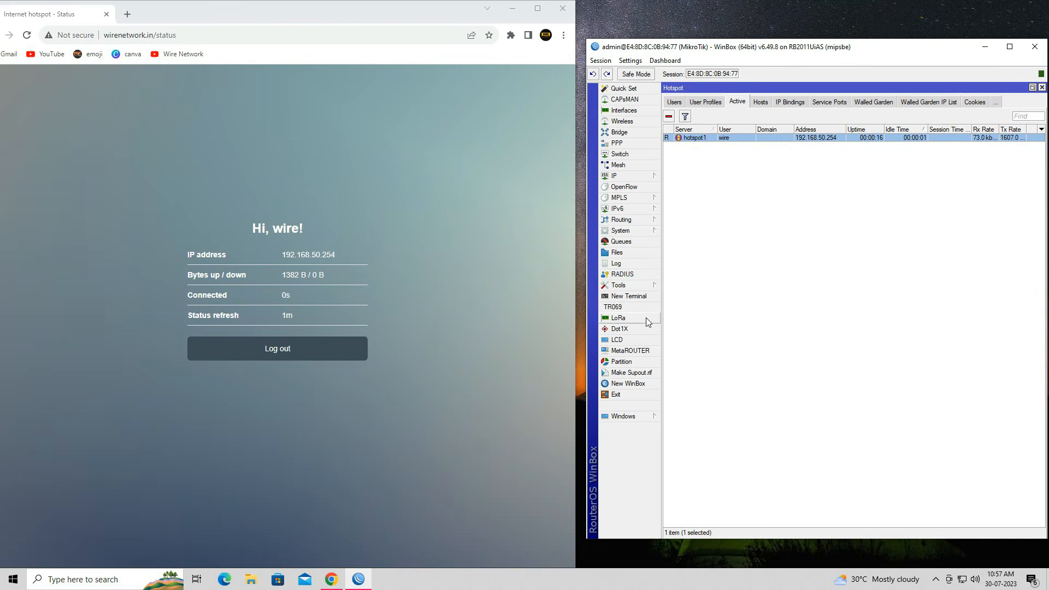
Step: Inspect the hotspot user's dynamic queue, capped at 26214400
{"action": "left_click", "coordinate": [637, 243]}
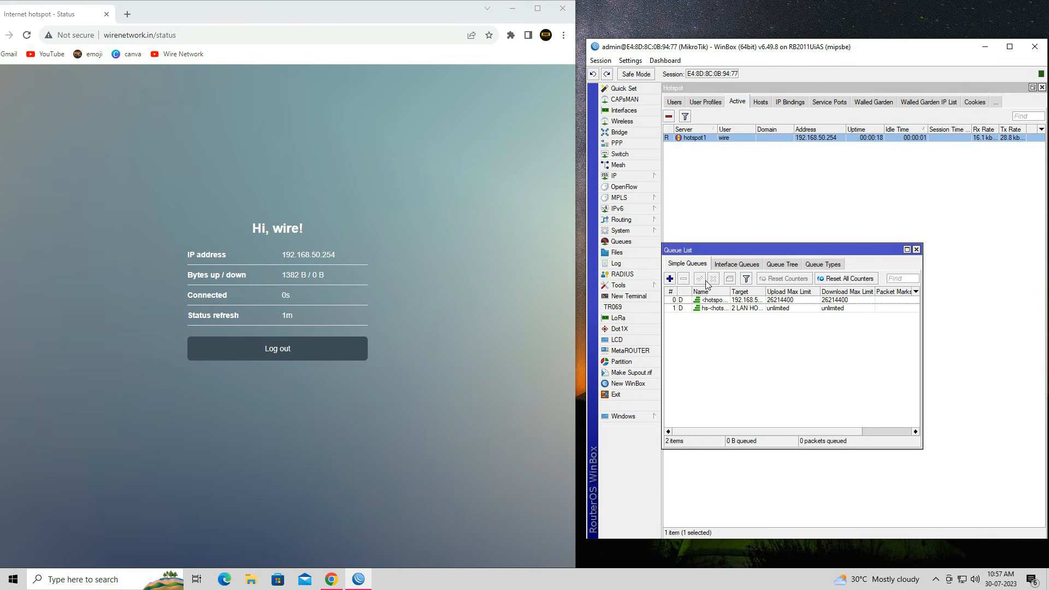
{"action": "double_click", "coordinate": [748, 304]}
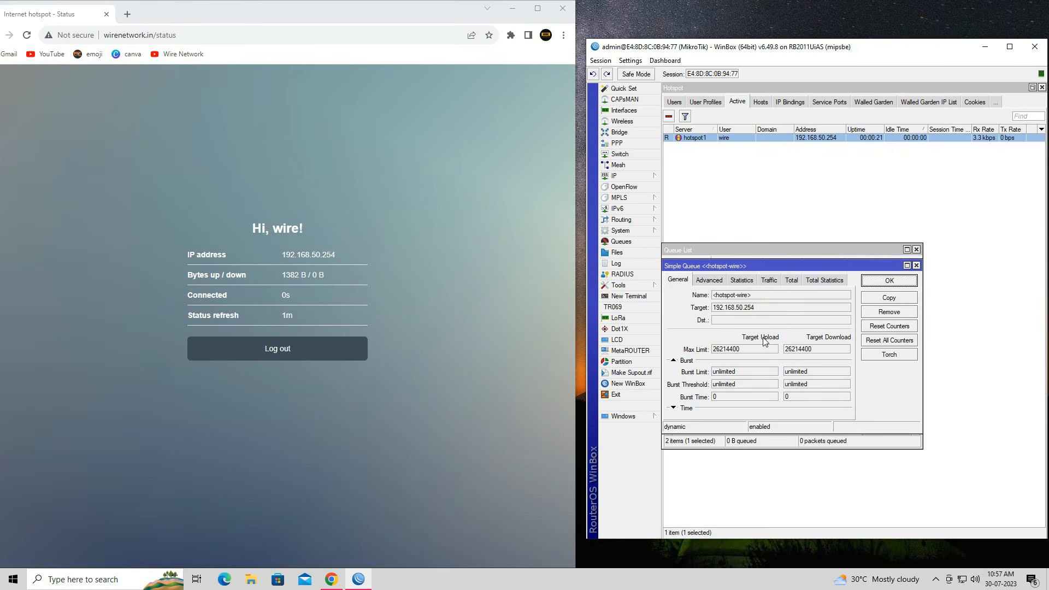
{"action": "left_click", "coordinate": [710, 281]}
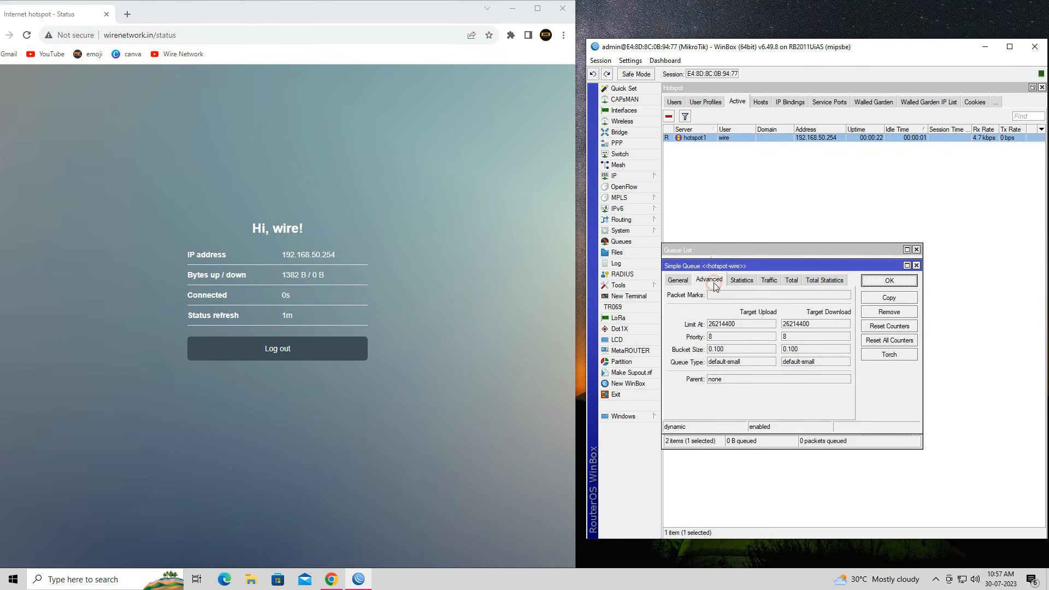
{"action": "left_click", "coordinate": [682, 281]}
{"action": "left_click", "coordinate": [893, 281]}
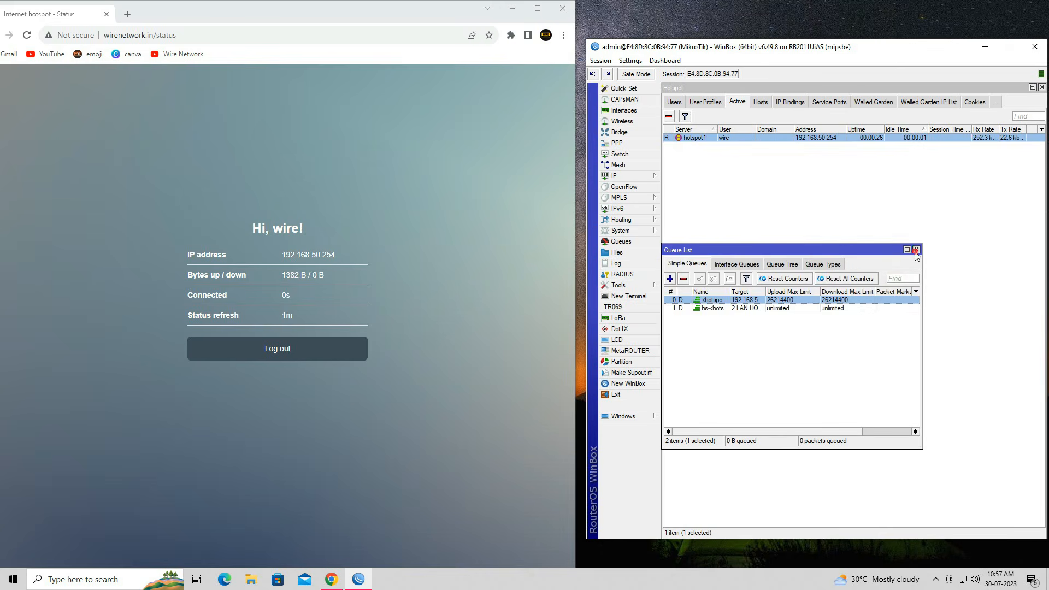
{"action": "left_click", "coordinate": [916, 250]}
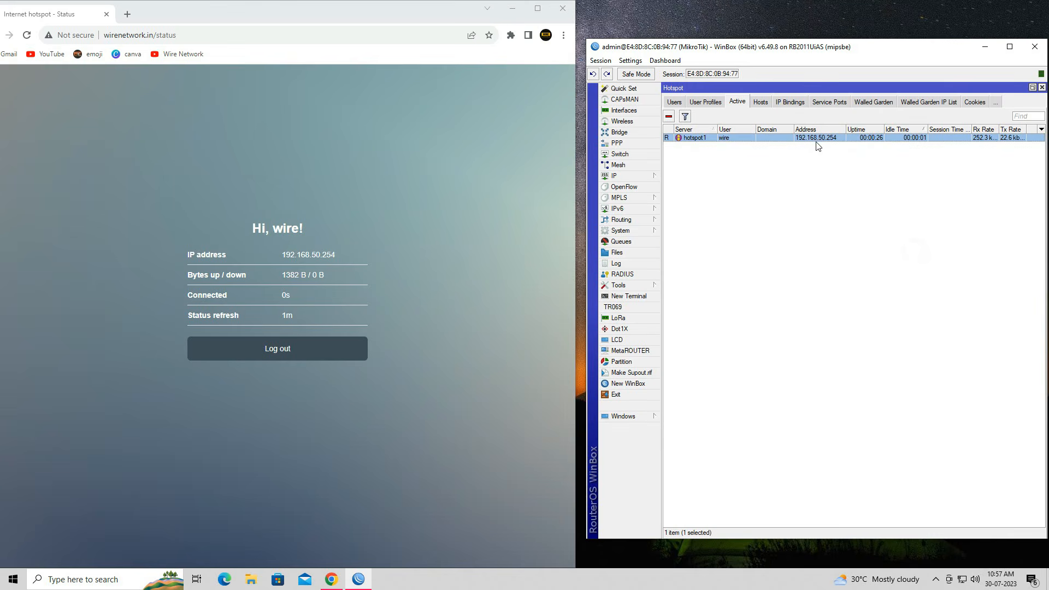
Step: Open the hotspot host entry for 192.168.50.254 to confirm it is authorized
{"action": "left_click", "coordinate": [760, 103]}
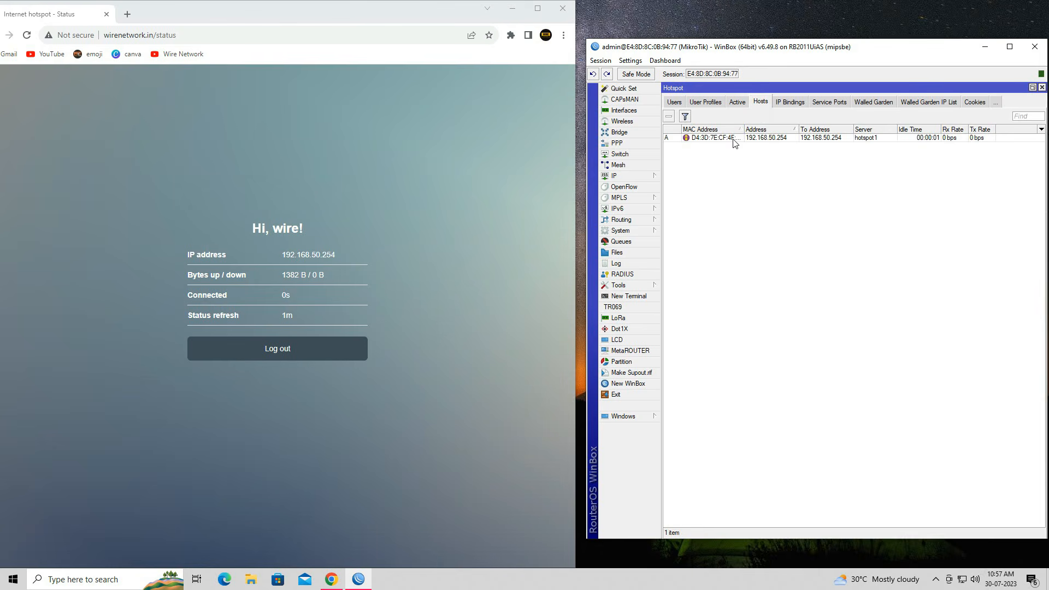
{"action": "left_click", "coordinate": [735, 139]}
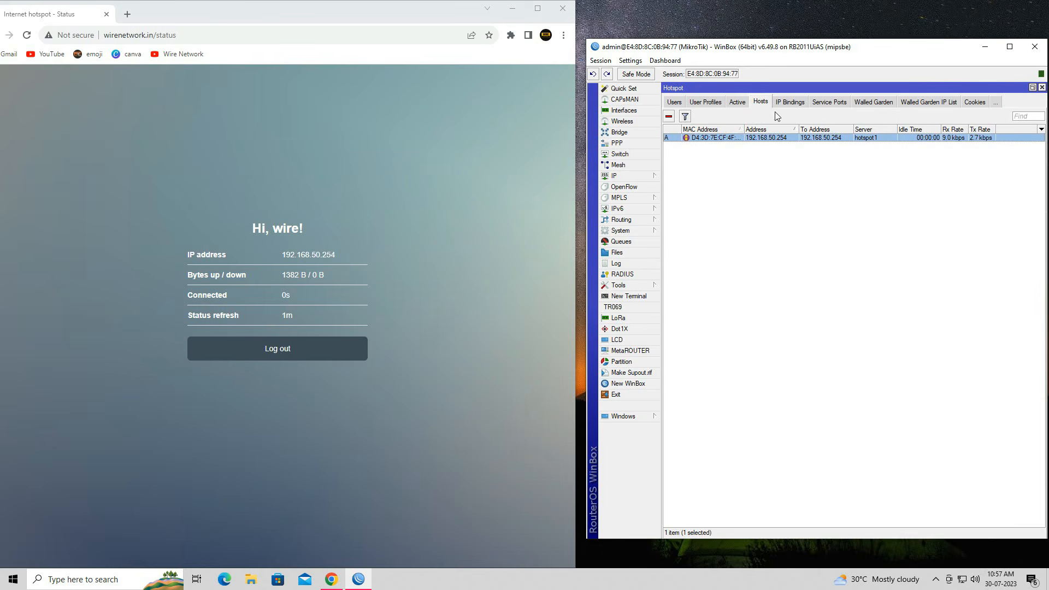
{"action": "double_click", "coordinate": [736, 138]}
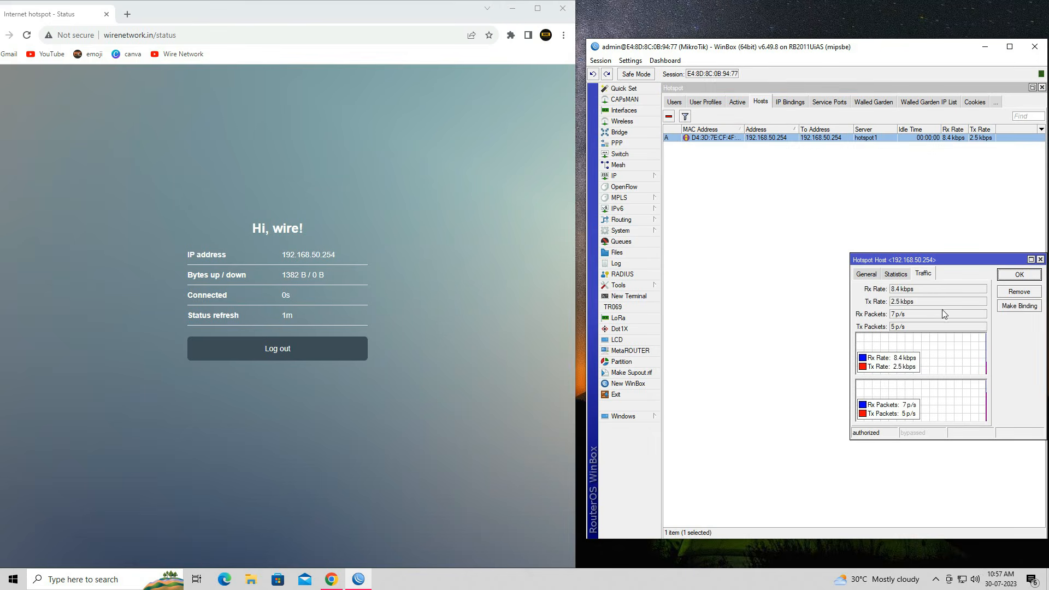
{"action": "left_click", "coordinate": [152, 36]}
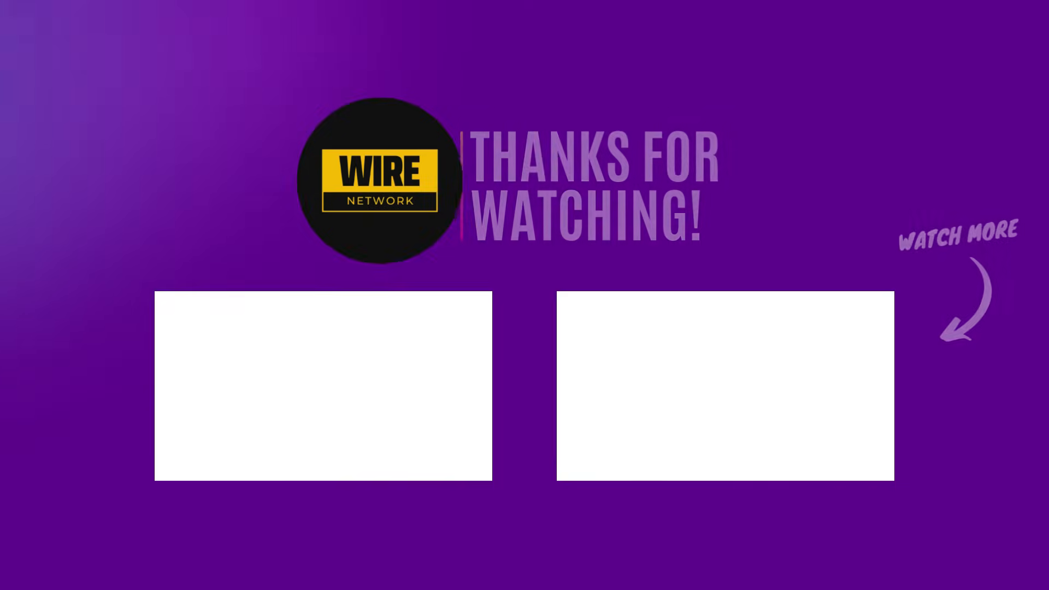